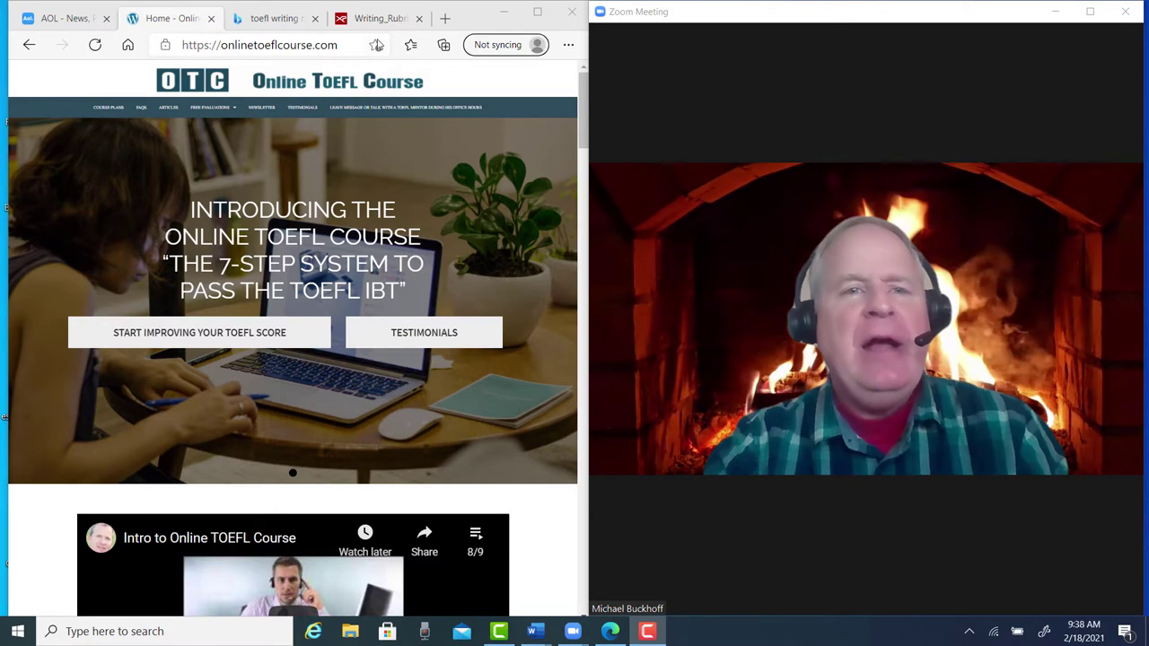
Show the PDF page with the TOEFL Independent Writing Rubrics (Scoring Standards).
{"action": "left_click", "coordinate": [375, 18]}
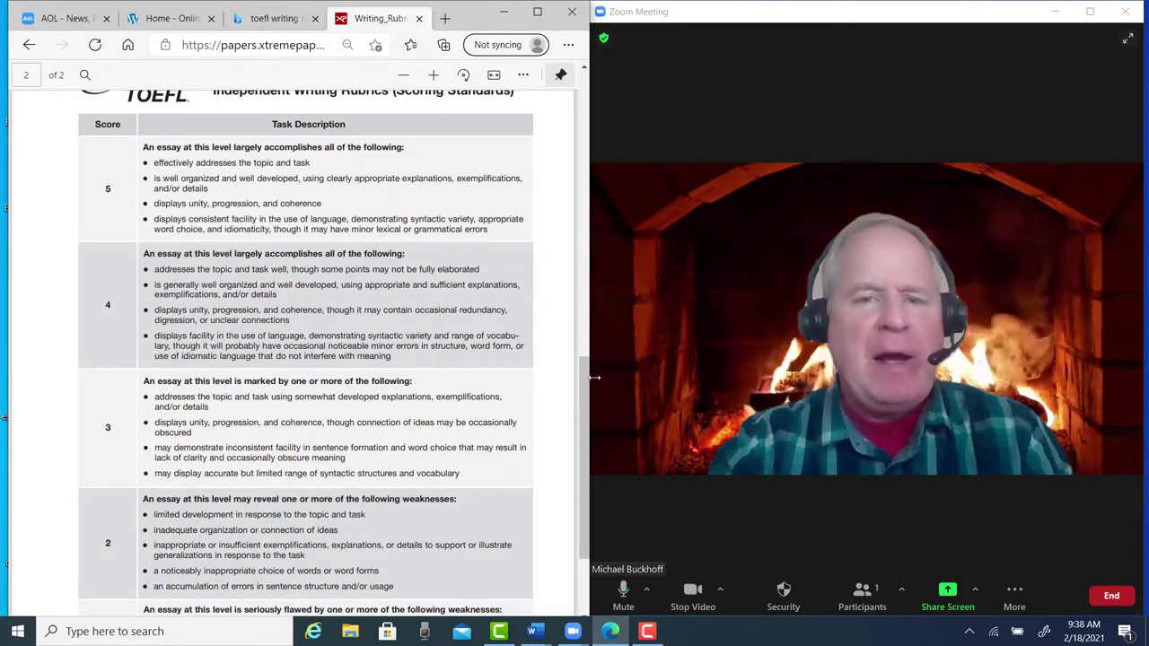
{"action": "right_click", "coordinate": [579, 280]}
{"action": "left_click", "coordinate": [617, 295]}
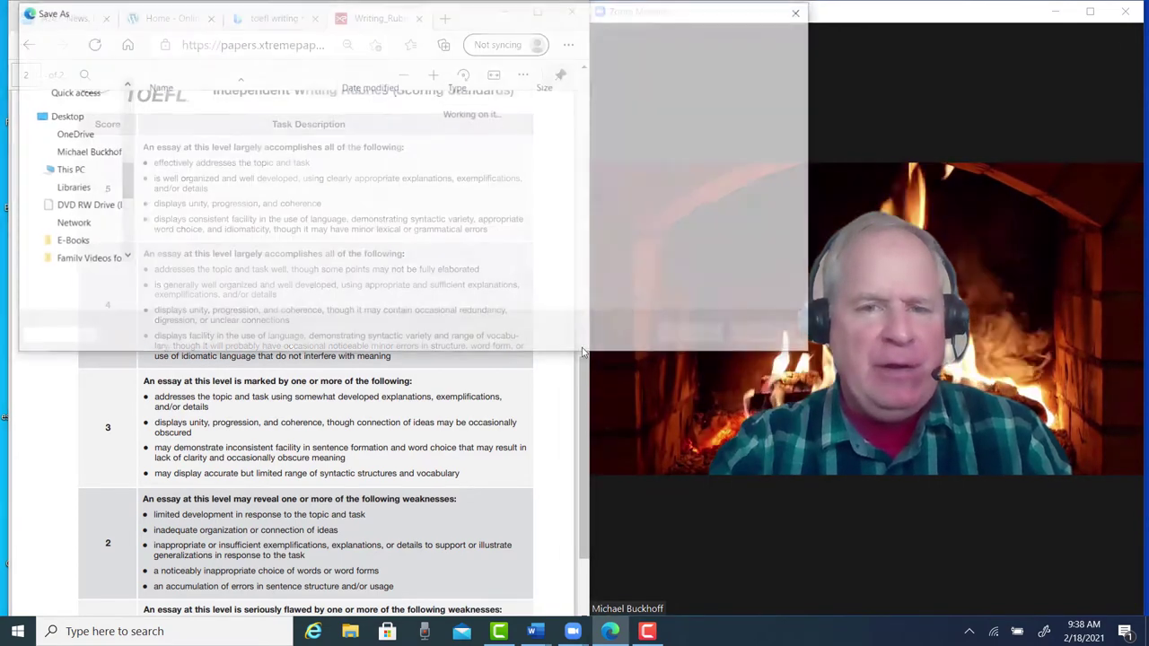
{"action": "left_click", "coordinate": [753, 338]}
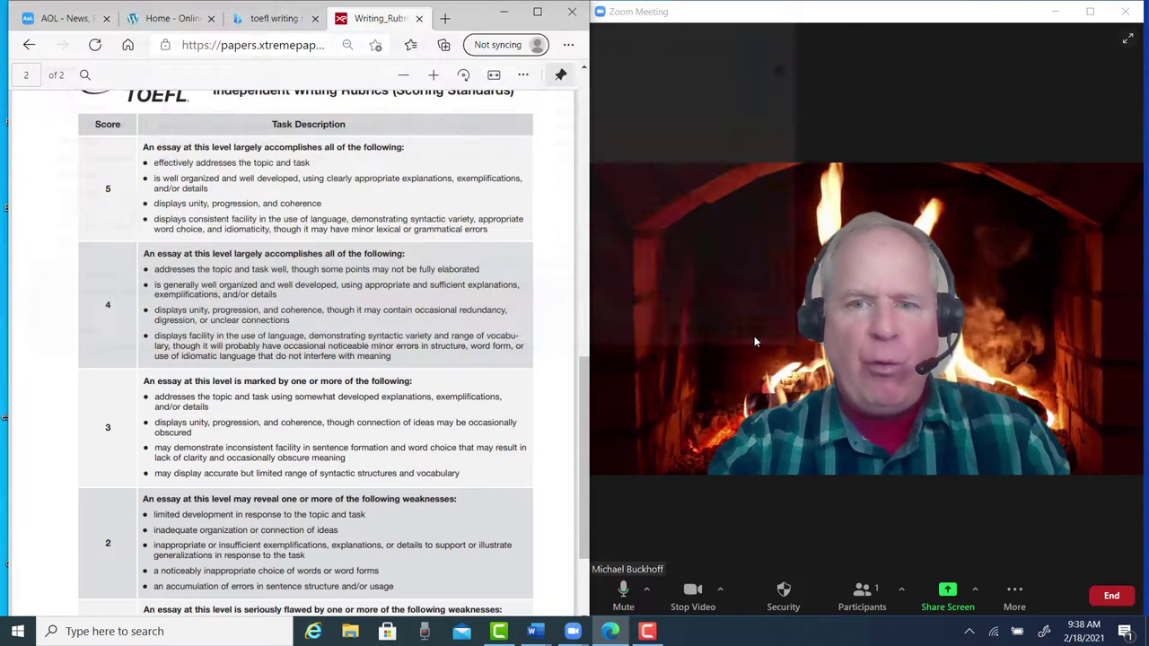
Switch to the practice essay in Word and go to its introductory paragraph.
{"action": "left_click_drag", "start_coordinate": [588, 390], "coordinate": [613, 417]}
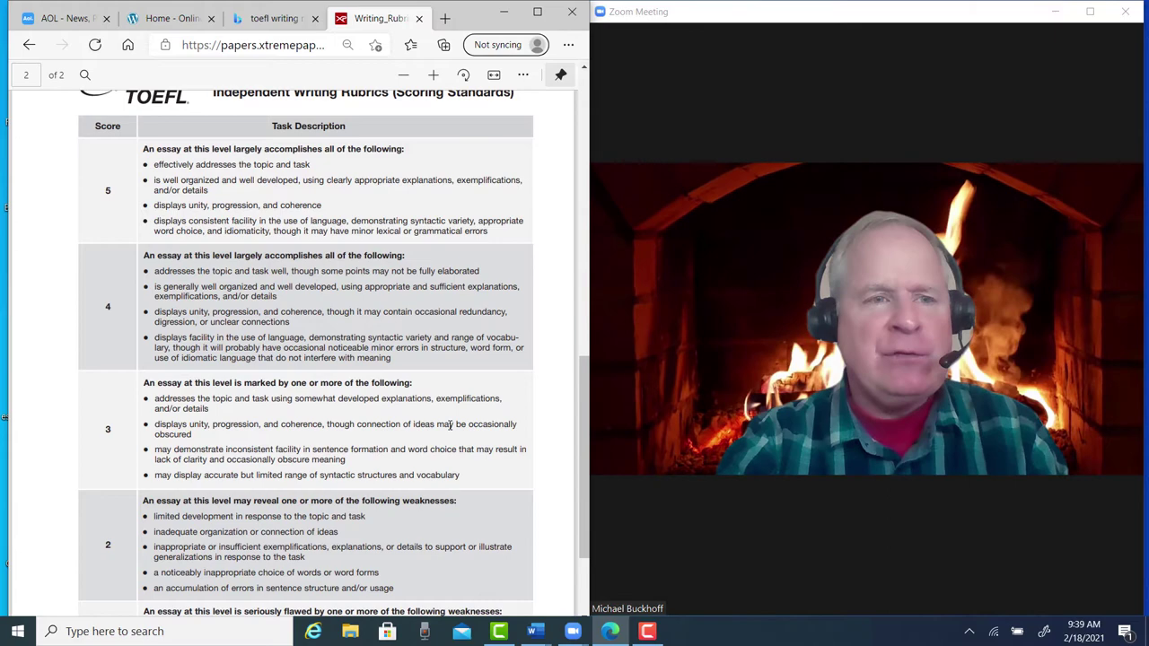
{"action": "left_click", "coordinate": [536, 632]}
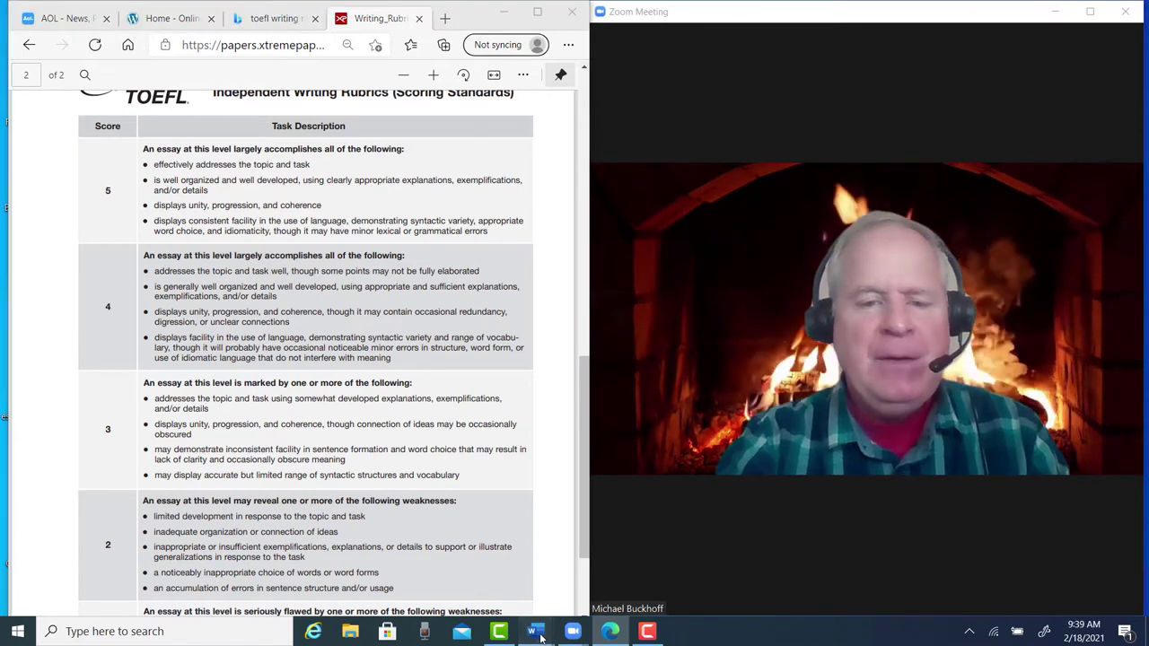
{"action": "left_click", "coordinate": [652, 593]}
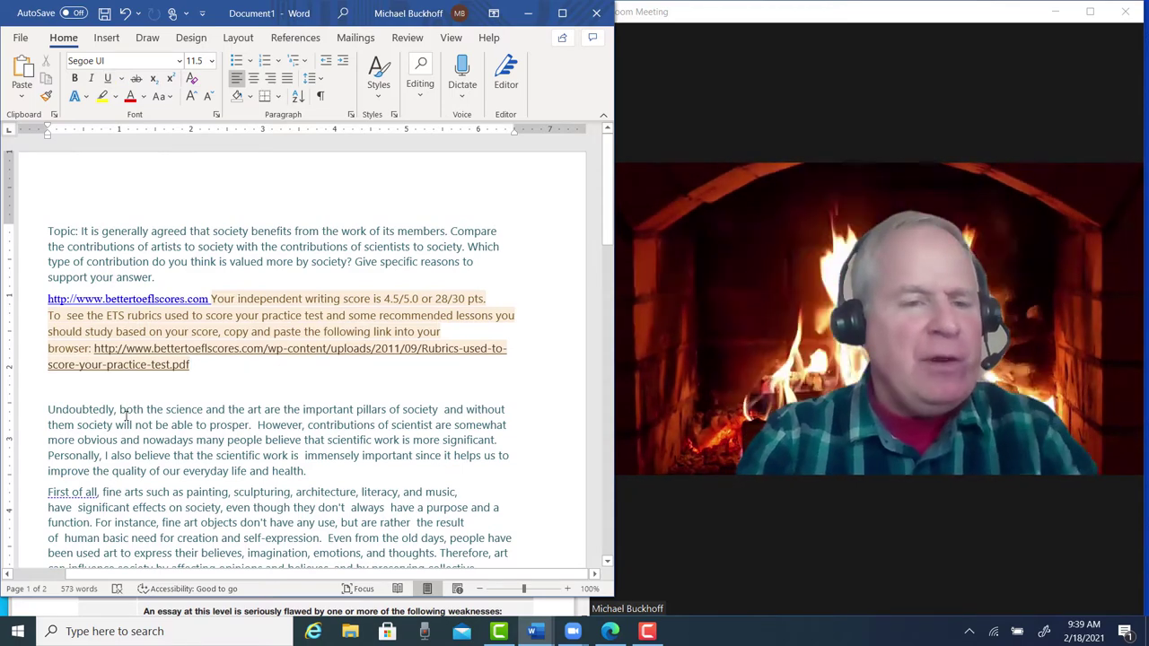
{"action": "scroll", "coordinate": [127, 413], "scroll_direction": "down", "scroll_amount": 1}
{"action": "scroll", "coordinate": [127, 414], "scroll_direction": "down", "scroll_amount": 3}
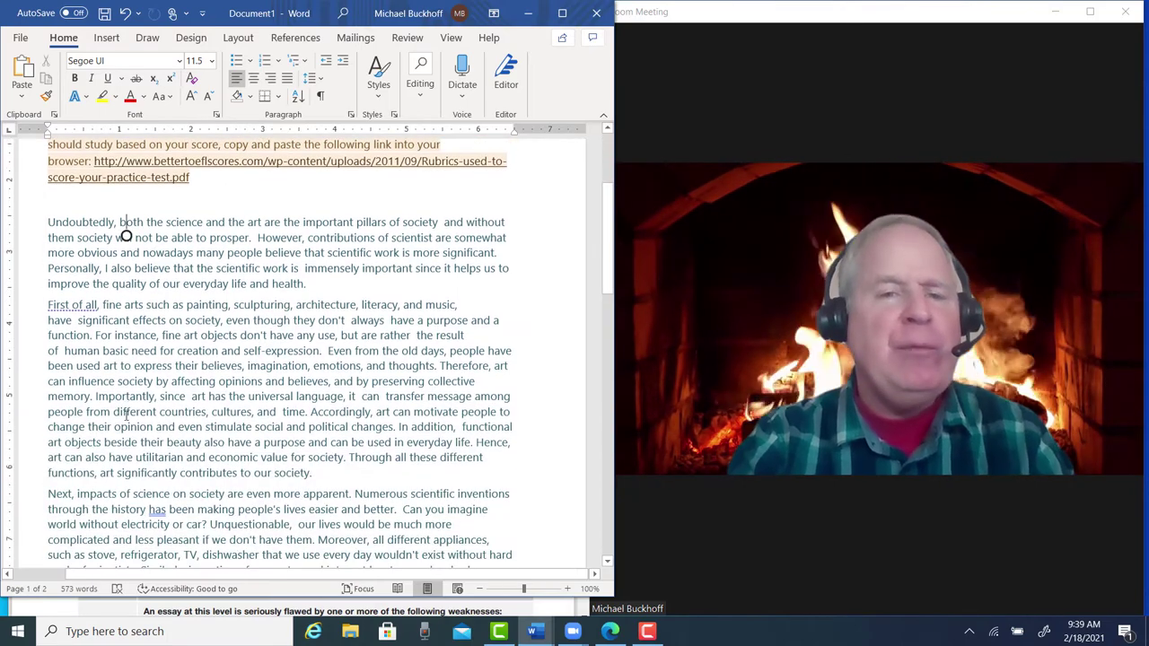
Change "scientist" to "scientists" in the introduction's sentence that begins with "However".
{"action": "left_click_drag", "start_coordinate": [271, 381], "coordinate": [162, 284]}
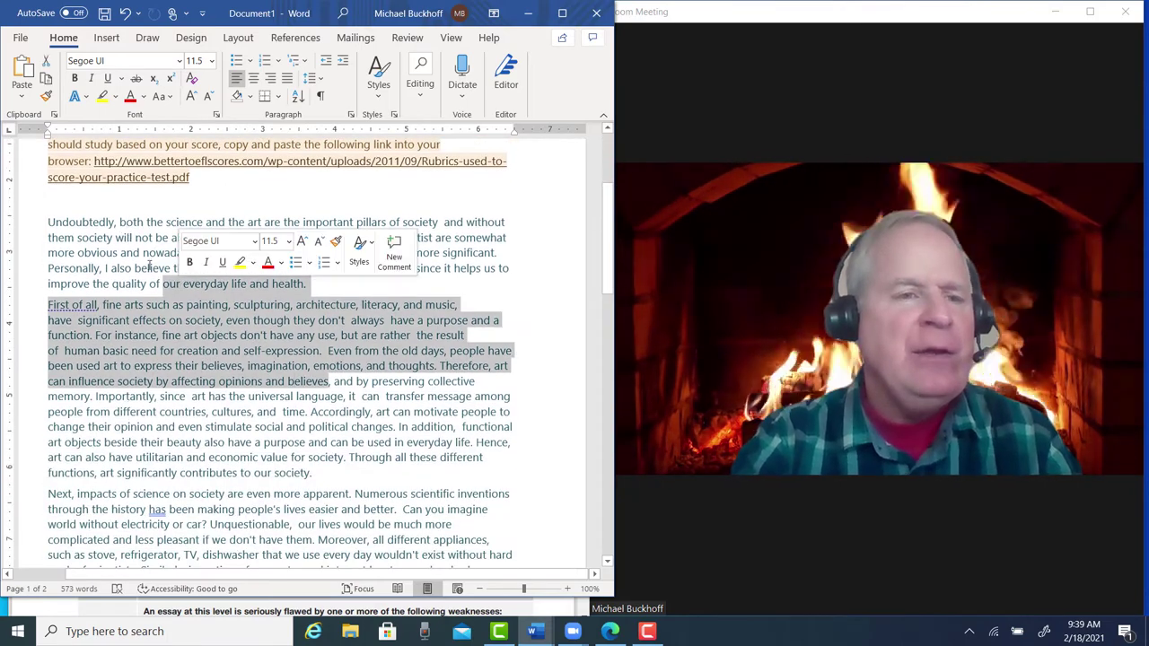
{"action": "left_click", "coordinate": [116, 239]}
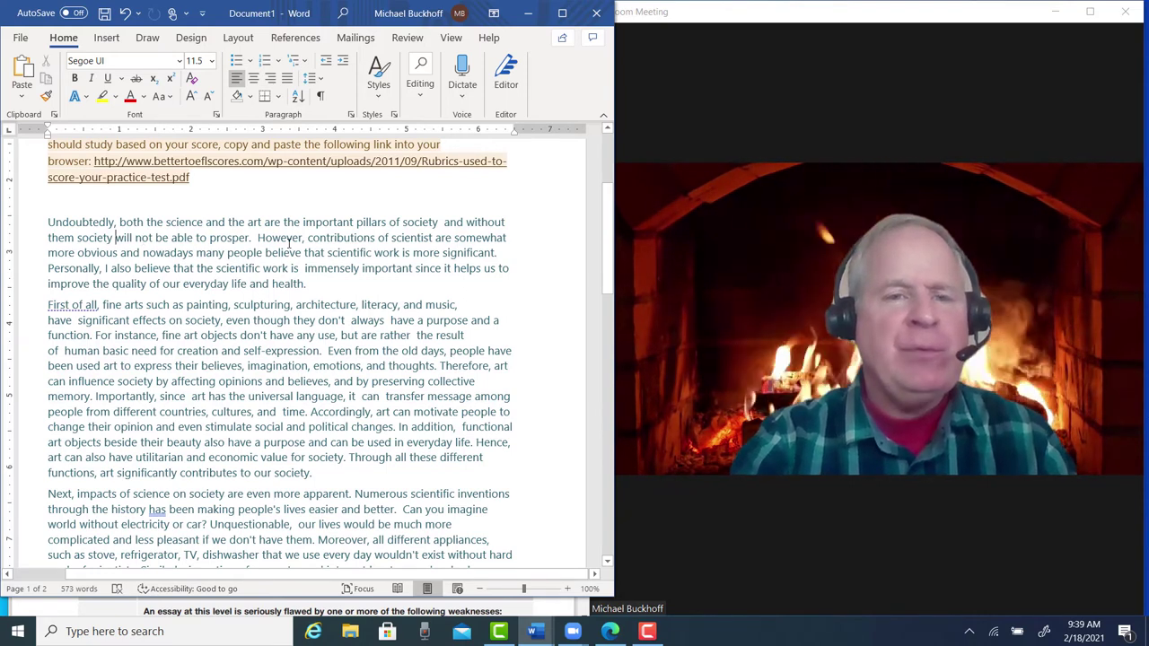
{"action": "left_click", "coordinate": [435, 240]}
{"action": "type", "text": "s"}
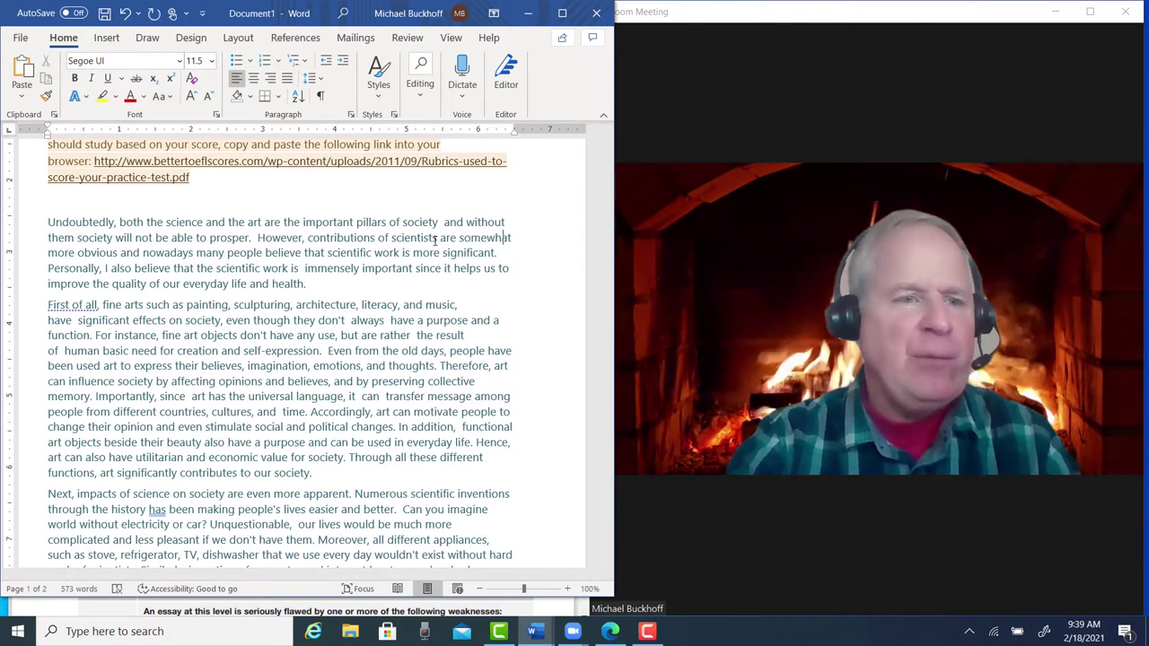
Change "everyday life" to "everyday lives" in the last sentence of the introduction.
{"action": "left_click", "coordinate": [196, 252]}
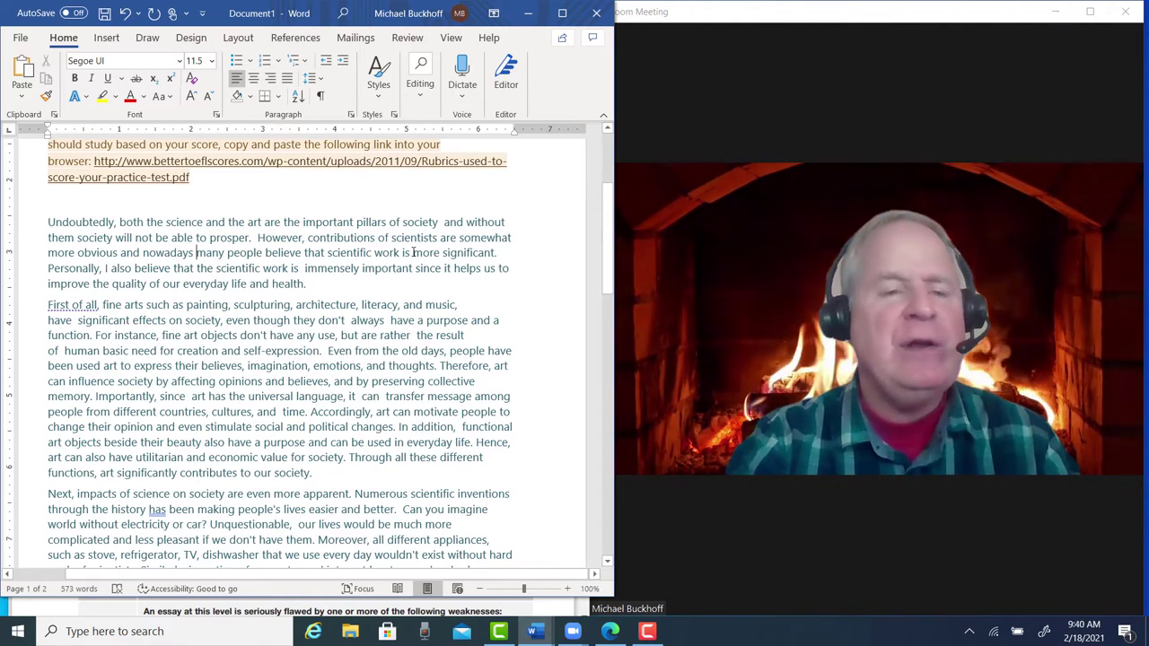
{"action": "left_click", "coordinate": [247, 284]}
{"action": "key", "text": "BackSpace"}
{"action": "key", "text": "BackSpace"}
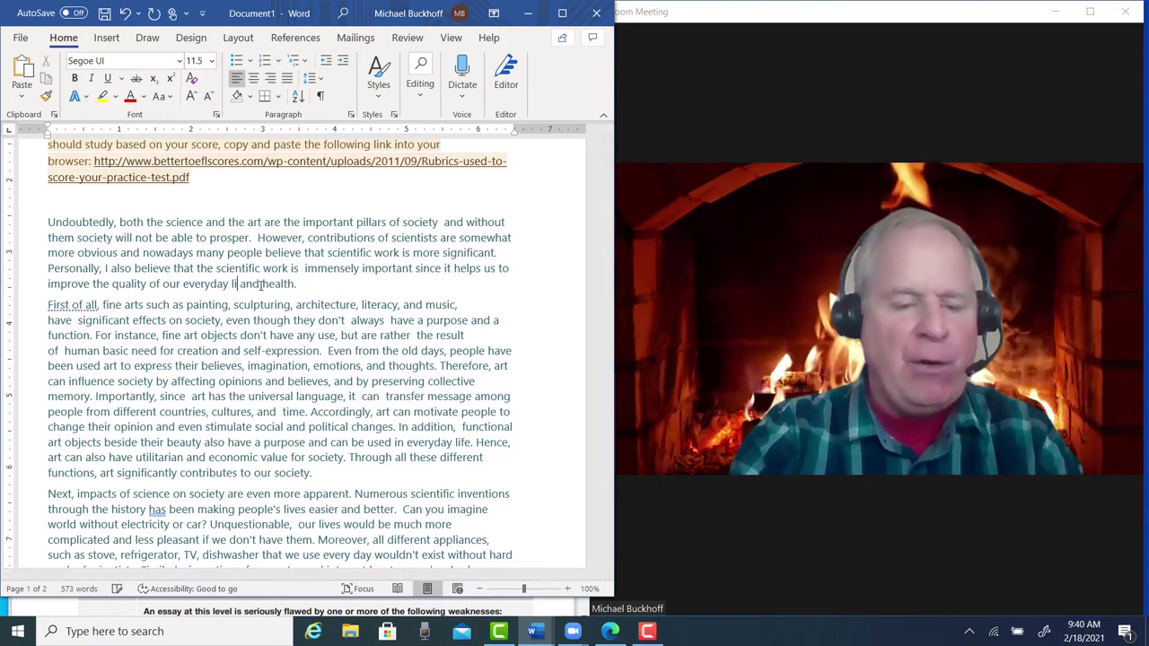
{"action": "type", "text": "ves"}
{"action": "key", "text": "Down"}
{"action": "key", "text": "Down"}
{"action": "key", "text": "Down"}
{"action": "key", "text": "Down"}
{"action": "key", "text": "Down"}
{"action": "key", "text": "Down"}
{"action": "key", "text": "Down"}
{"action": "key", "text": "Down"}
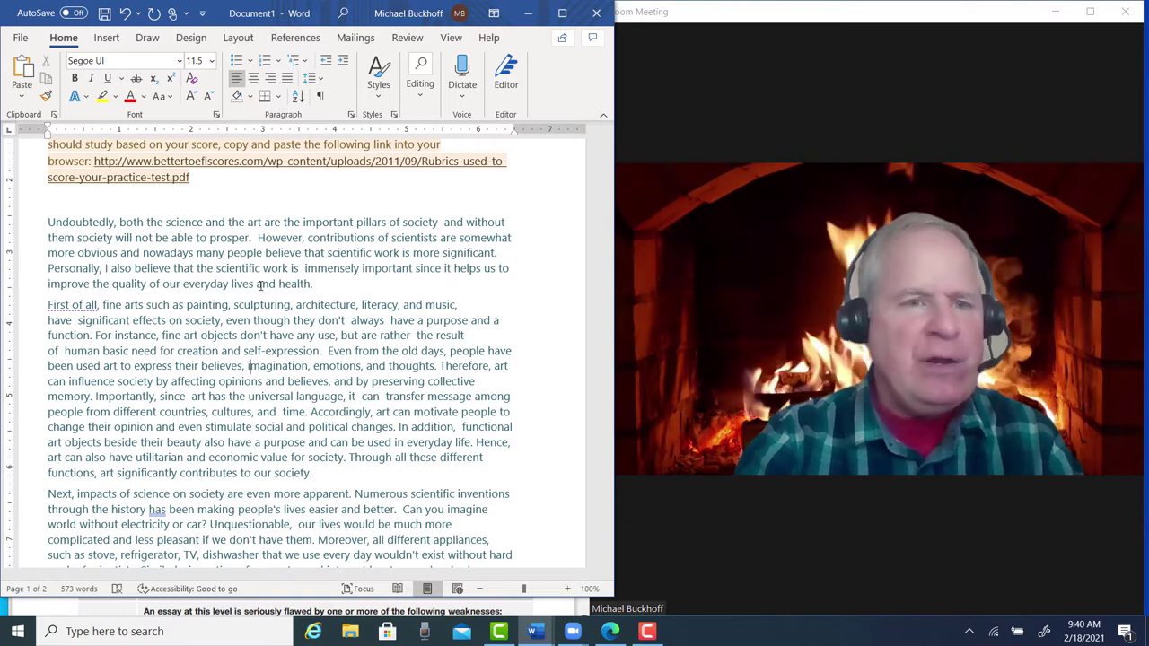
{"action": "key", "text": "Up"}
{"action": "key", "text": "Up"}
{"action": "key", "text": "Up"}
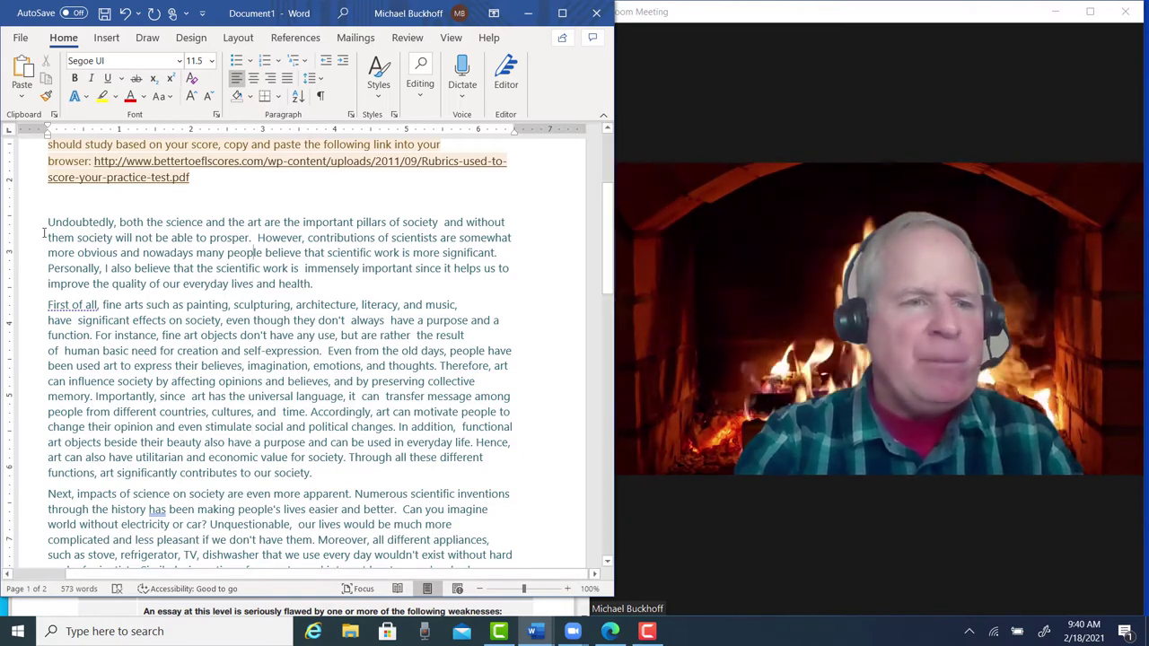
After "prosper." insert "Where would we be right now, for example, had scientists not invented vaccines to fight the Coronavirus?" plus a sentence on YouTube artists entertaining people.
{"action": "mouse_move", "coordinate": [47, 224]}
{"action": "left_mouse_down"}
{"action": "mouse_move", "coordinate": [291, 247]}
{"action": "mouse_move", "coordinate": [359, 270]}
{"action": "mouse_move", "coordinate": [336, 284]}
{"action": "left_mouse_up"}
{"action": "left_click", "coordinate": [254, 238]}
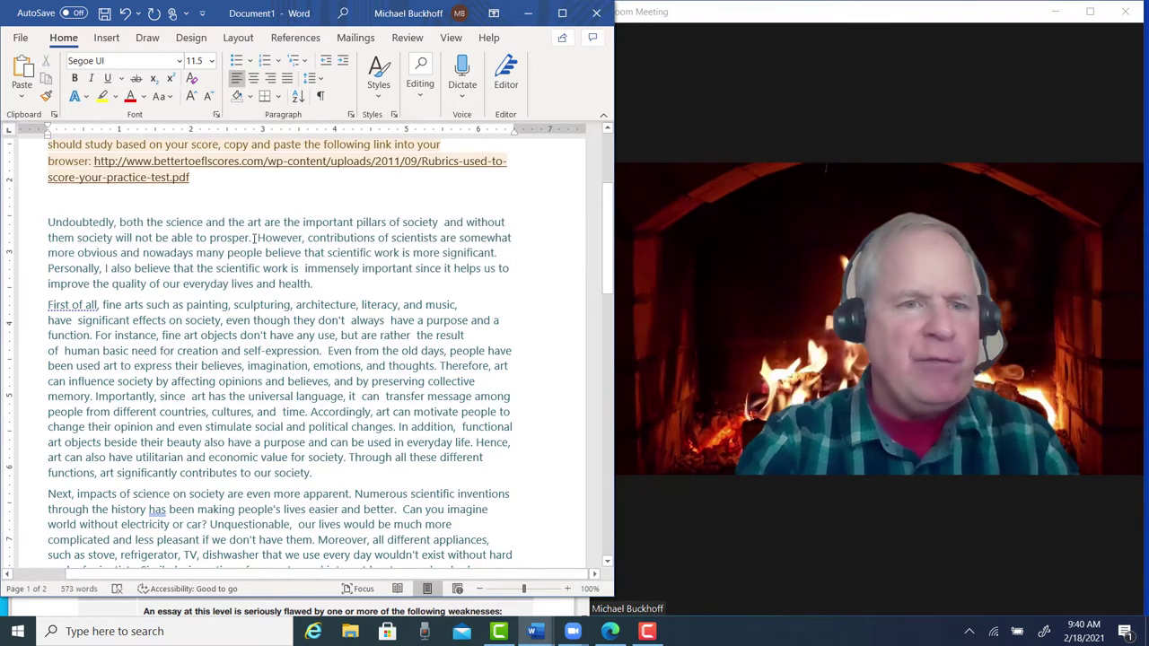
{"action": "type", "text": "Where would we be right now, for example, had scientists not invented vaccines to fight the Coronavirus? Or, with artists at YouTube, people are over the world can be entertained and educated."}
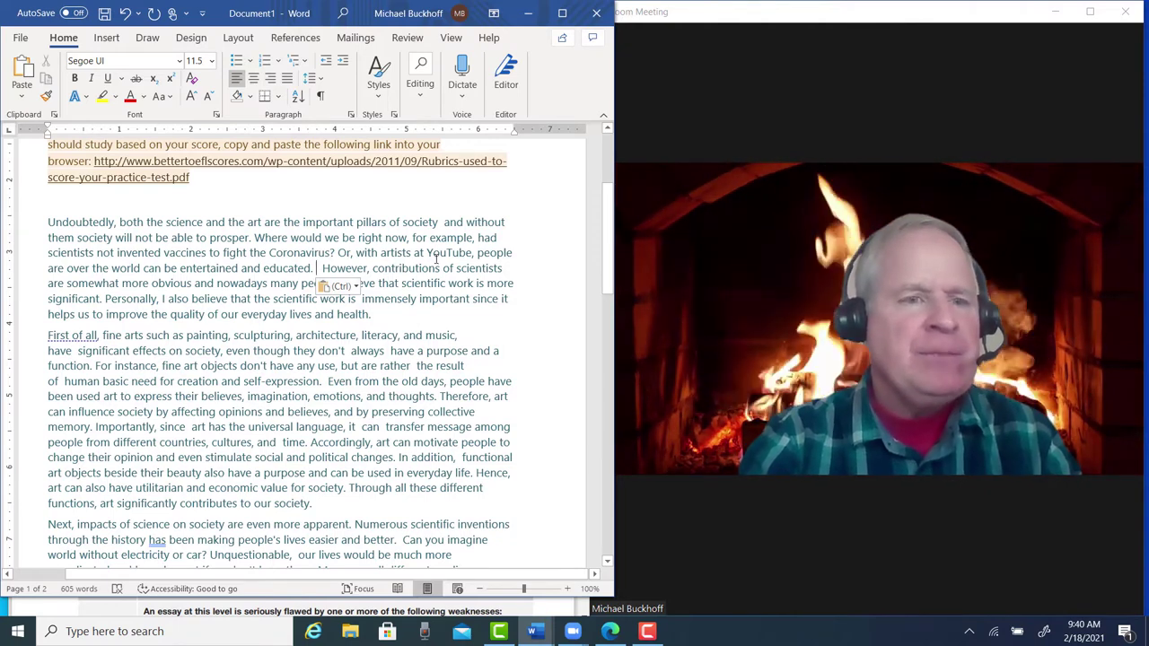
Delete the stray "are" before "over the world" and the extra spacing before "However" in the introduction.
{"action": "left_click", "coordinate": [68, 268]}
{"action": "key", "text": "BackSpace"}
{"action": "key", "text": "BackSpace"}
{"action": "key", "text": "BackSpace"}
{"action": "key", "text": "BackSpace"}
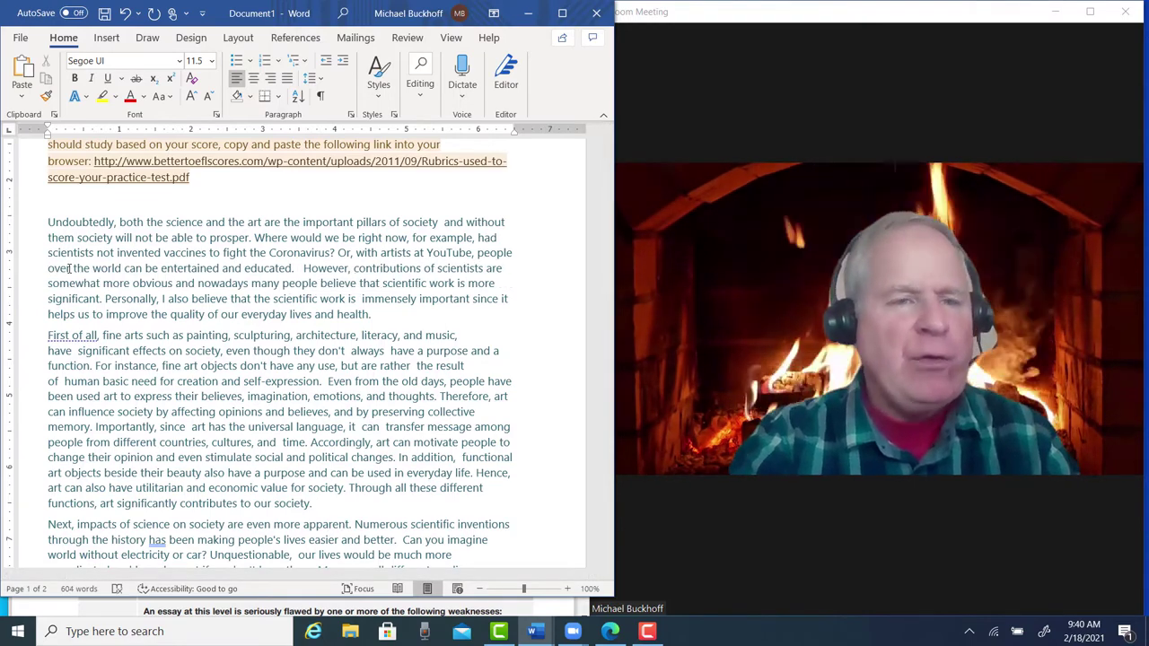
{"action": "left_click", "coordinate": [303, 268]}
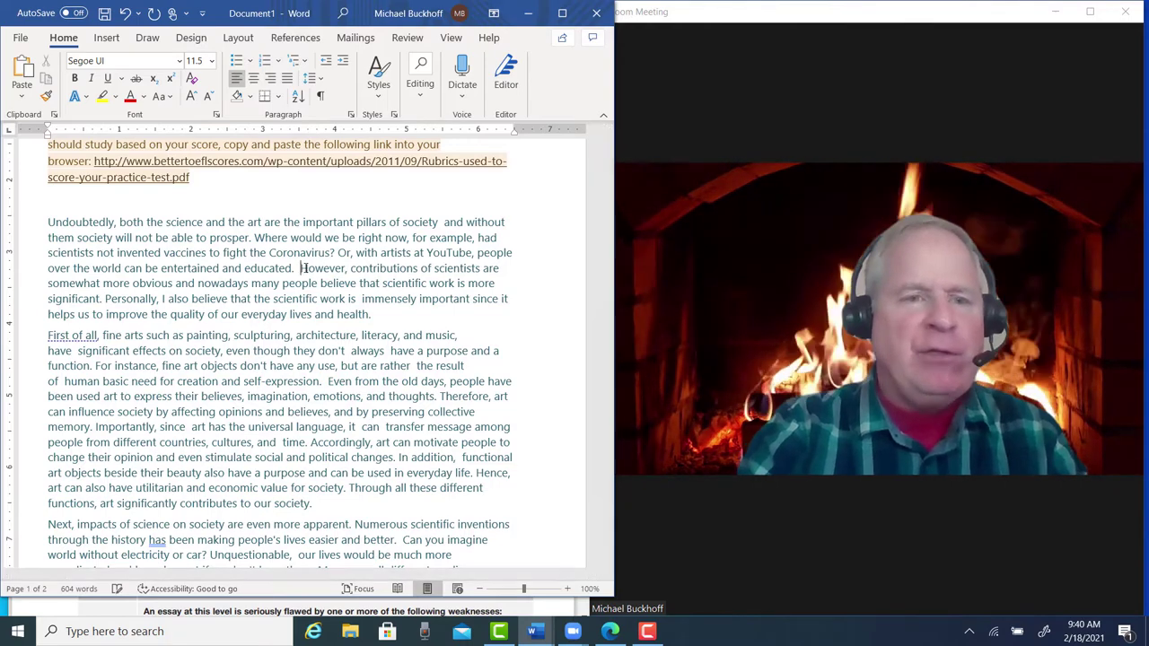
{"action": "key", "text": "BackSpace"}
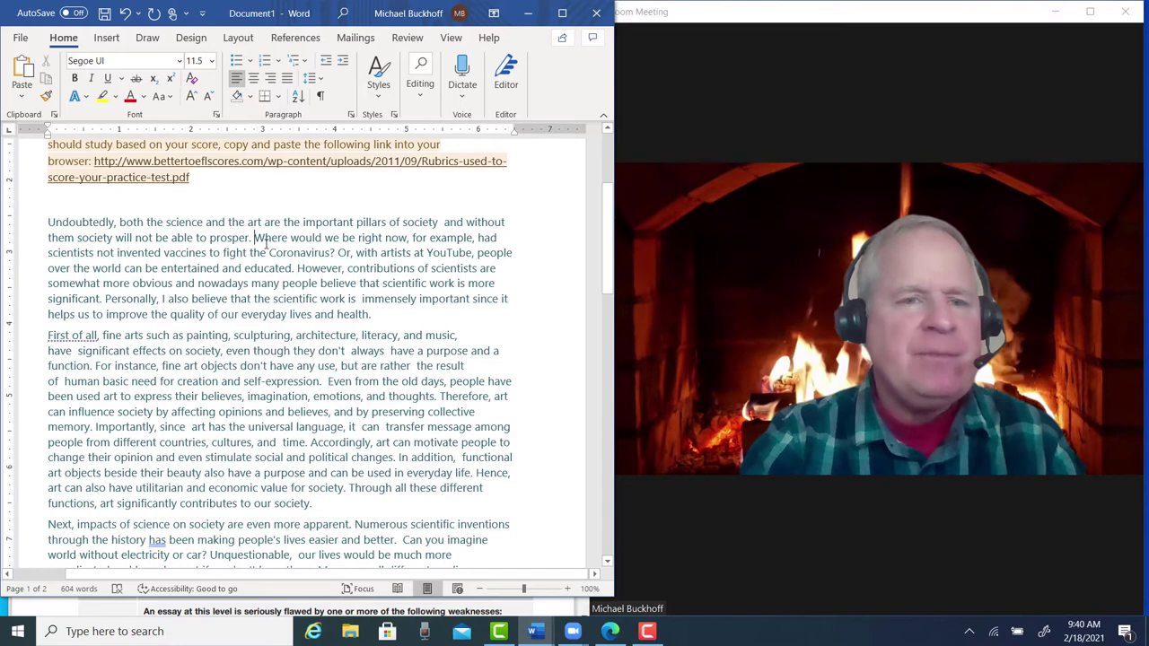
{"action": "left_click_drag", "start_coordinate": [266, 243], "coordinate": [312, 258]}
{"action": "left_click", "coordinate": [182, 221]}
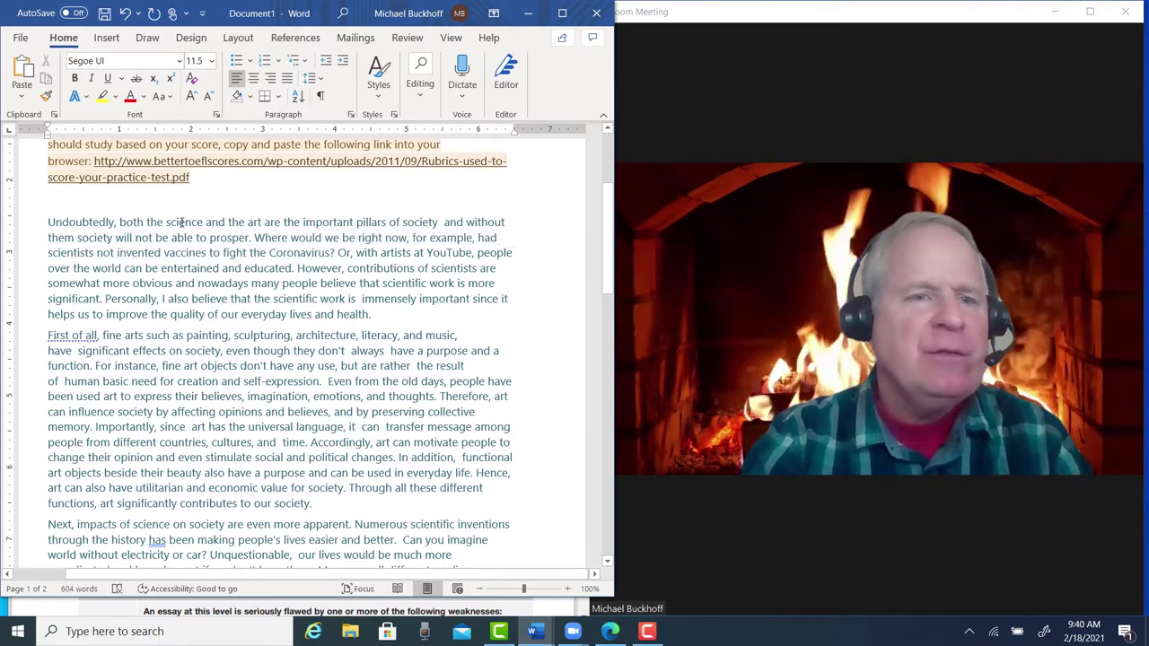
{"action": "left_click", "coordinate": [277, 208]}
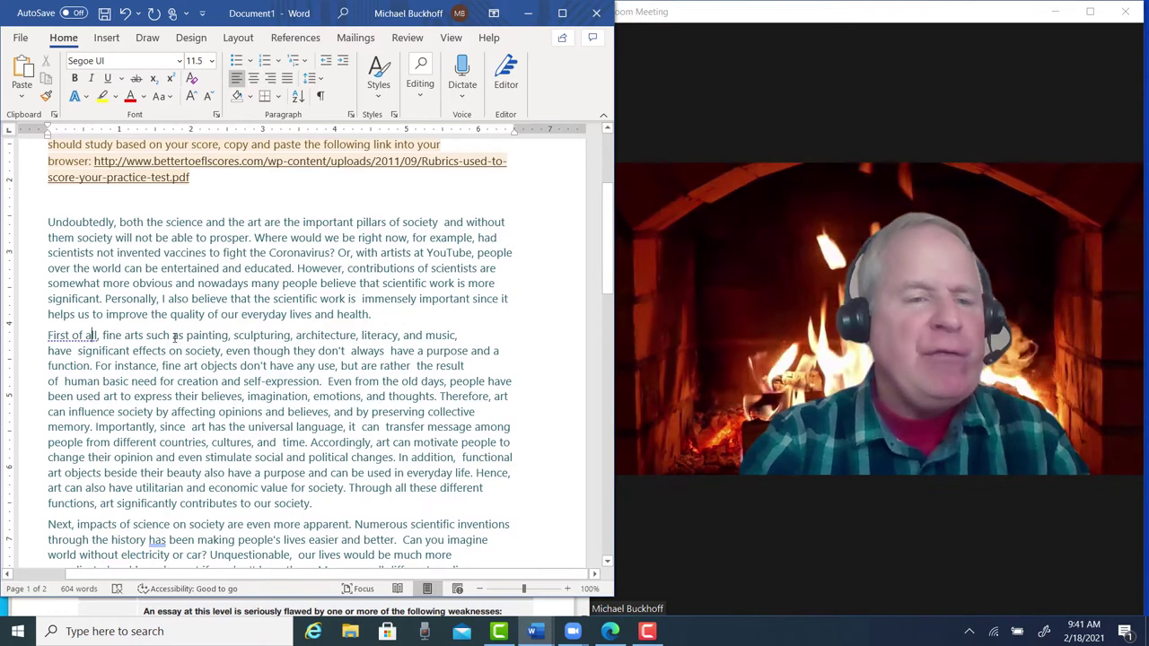
Try "fine art" in place of "fine arts" in the second paragraph's first sentence and restore the original wording.
{"action": "left_click", "coordinate": [139, 336]}
{"action": "key", "text": "BackSpace"}
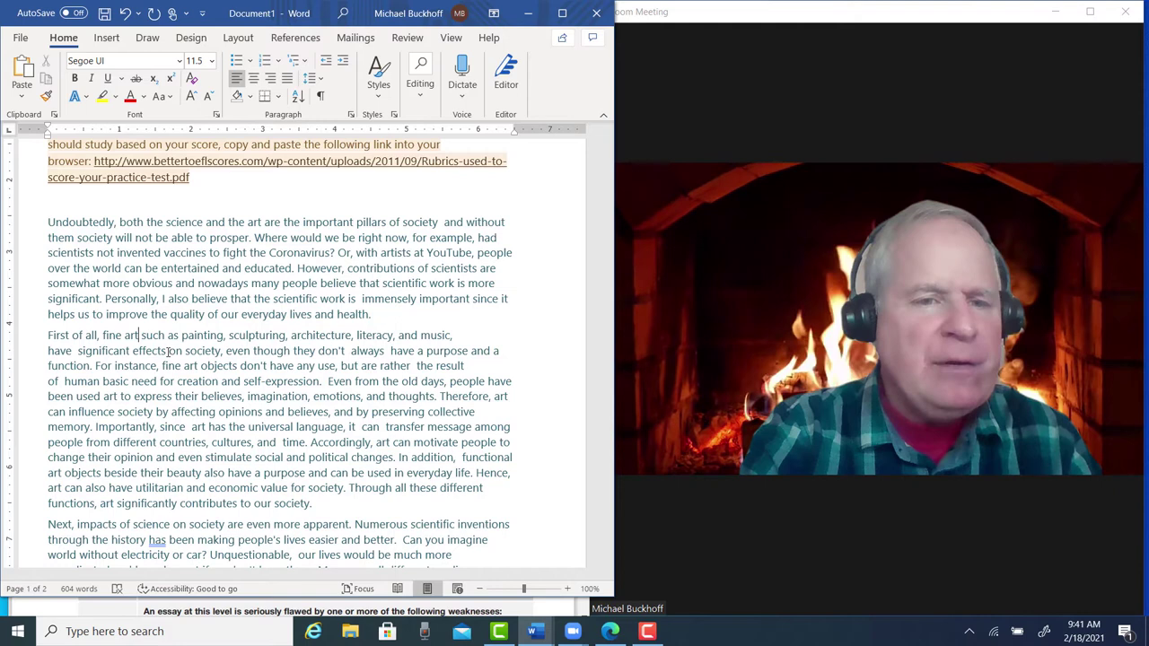
{"action": "type", "text": "s"}
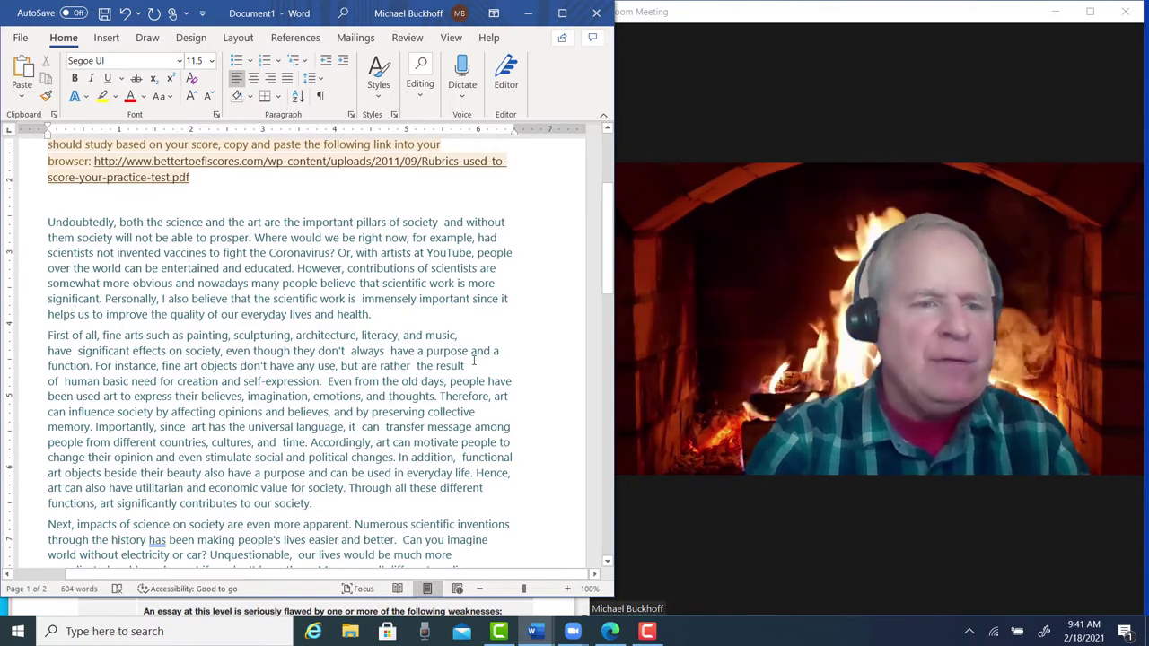
Delete the commas after "music", after "effects on society" and after "don't have any use" in the second paragraph.
{"action": "key", "text": "BackSpace"}
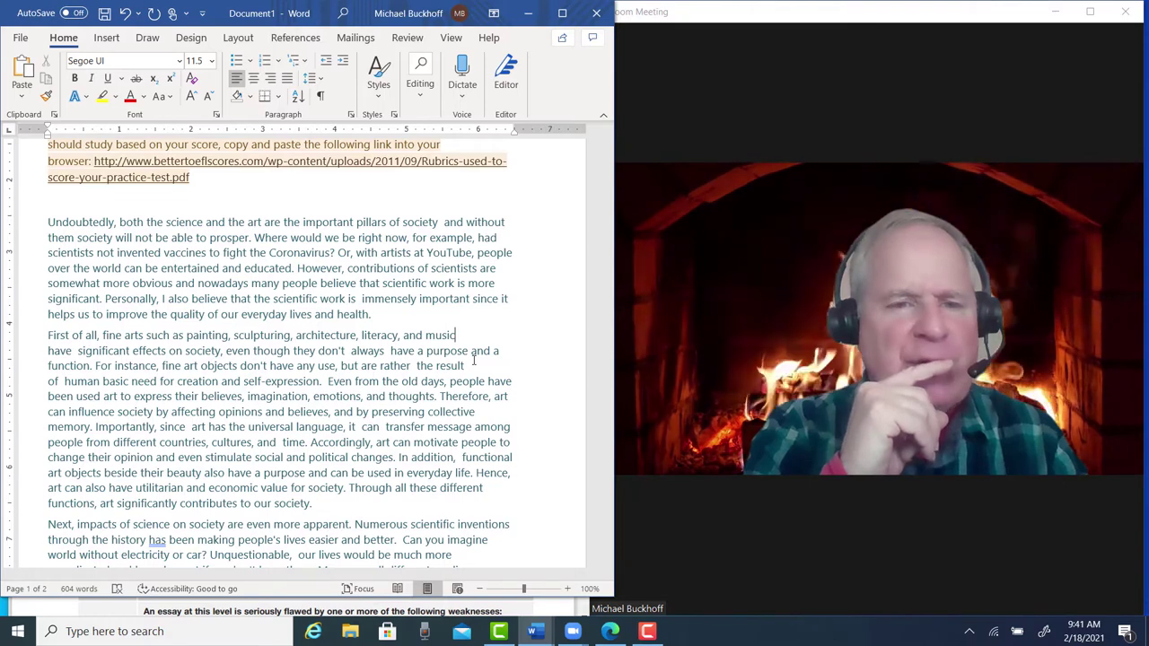
{"action": "left_click", "coordinate": [220, 350]}
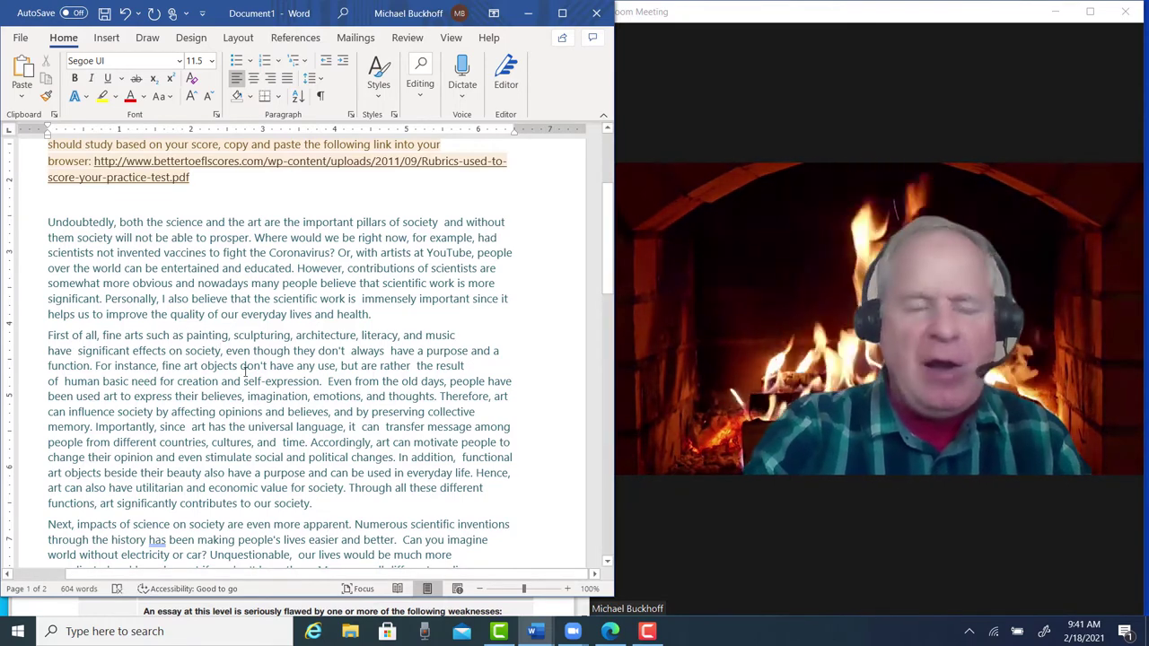
{"action": "key", "text": "Delete"}
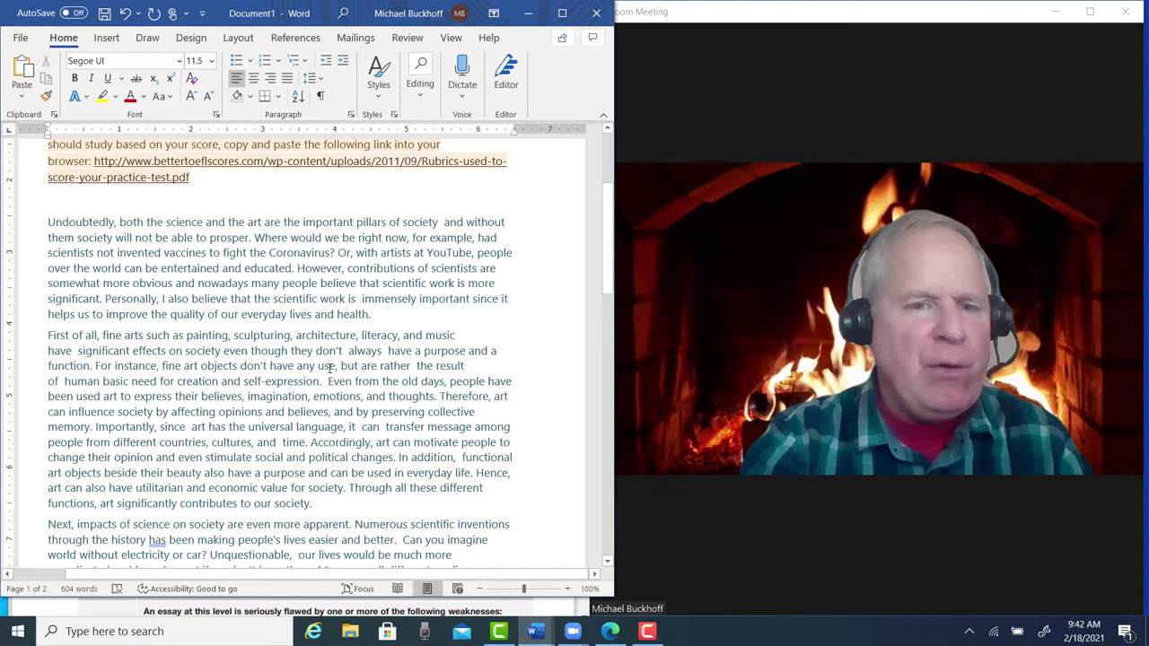
{"action": "left_click", "coordinate": [335, 367]}
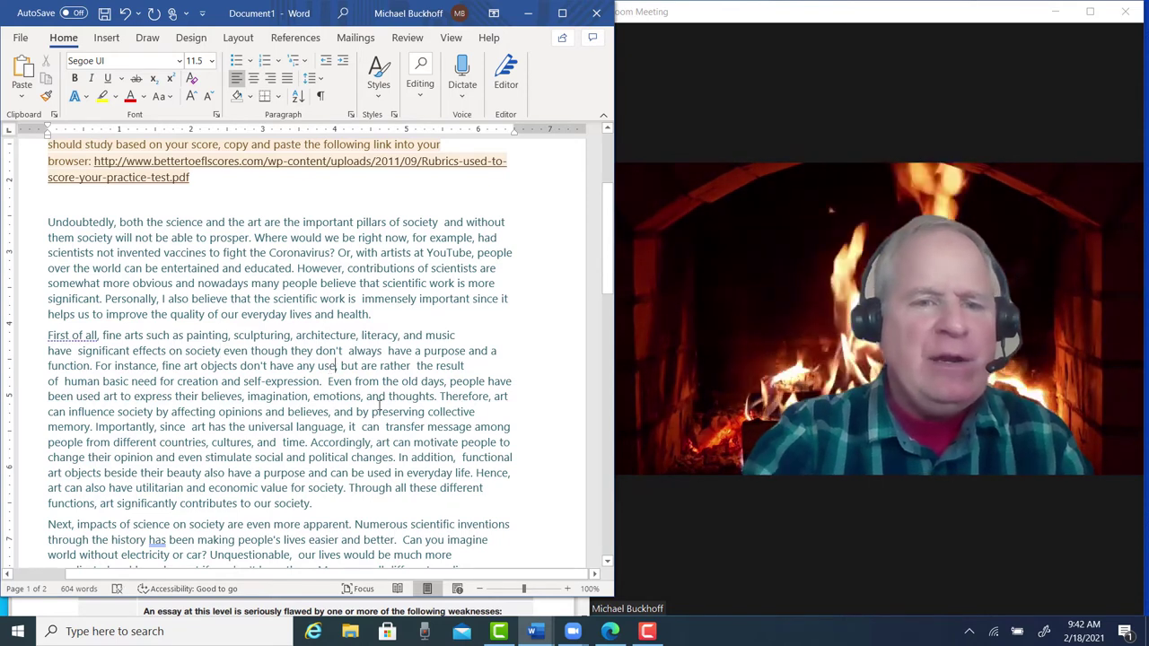
{"action": "key", "text": "Delete"}
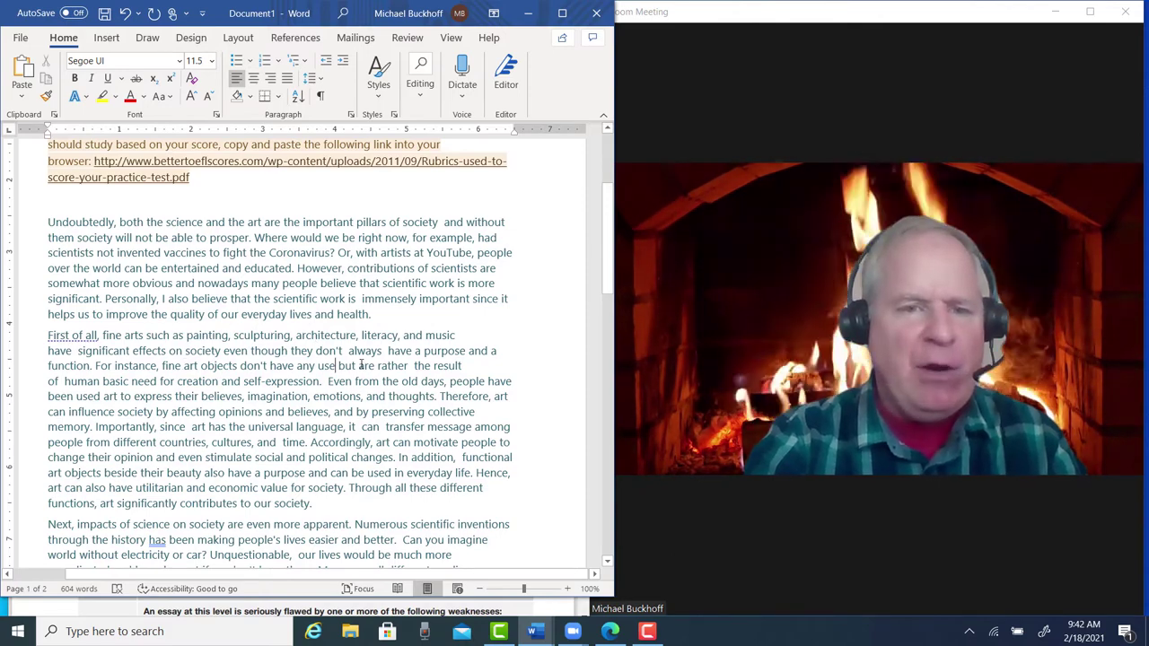
In the second paragraph, change "human basic need" to "human's basic need" and "have been used art" to "have used art".
{"action": "left_click", "coordinate": [100, 381]}
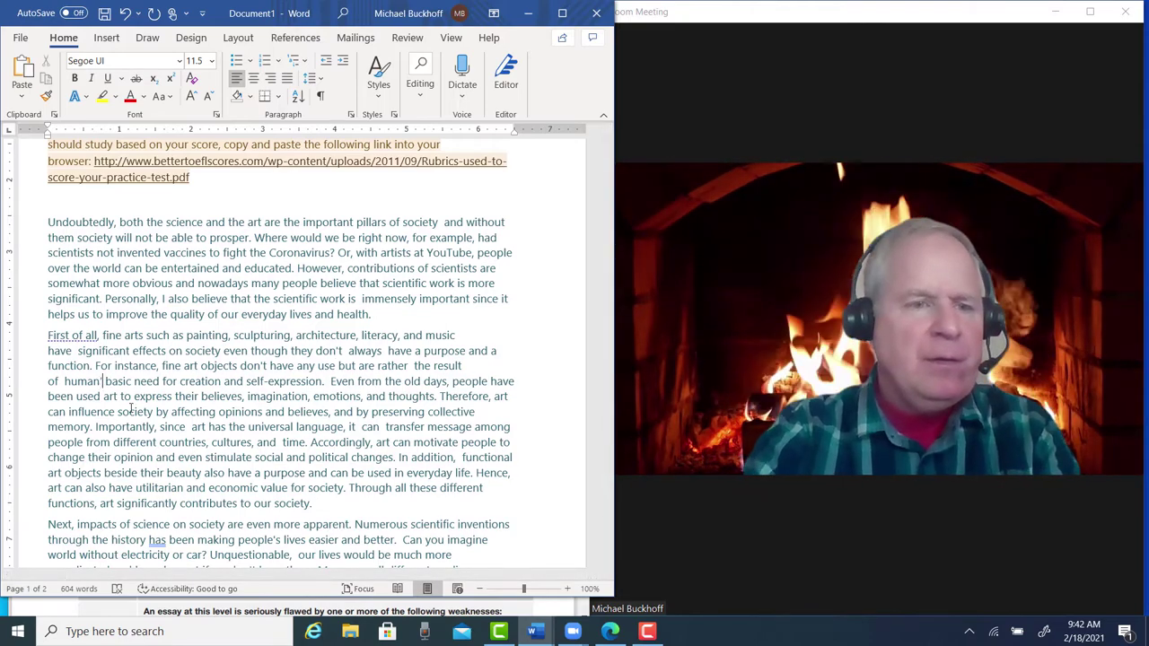
{"action": "type", "text": "s"}
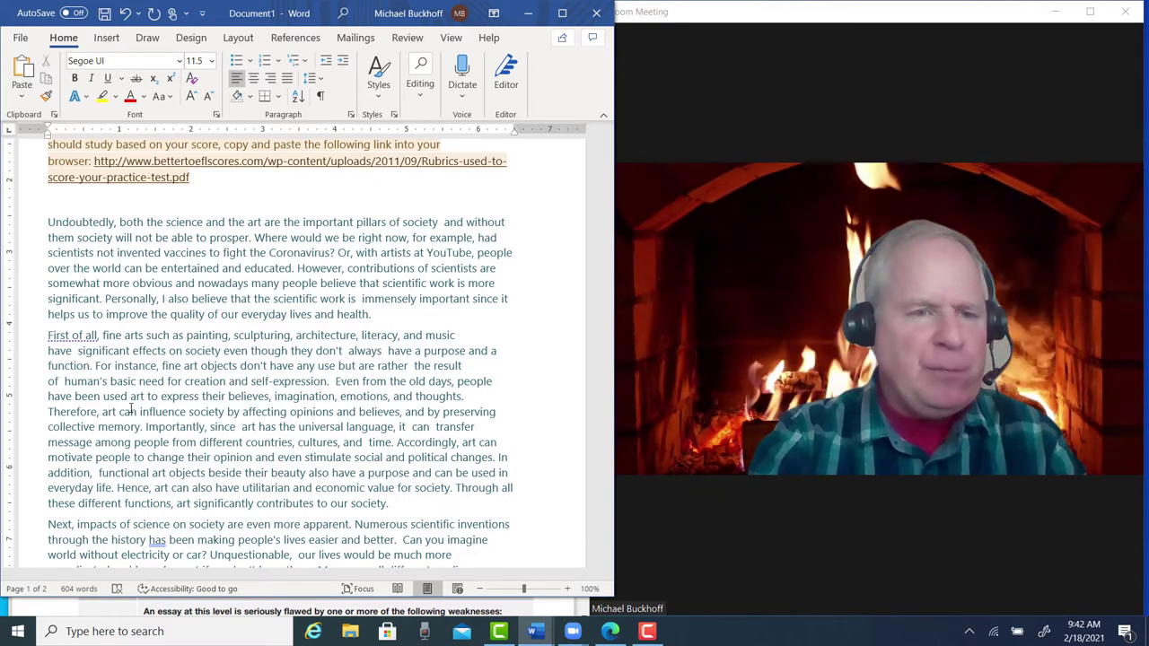
{"action": "key", "text": "Down"}
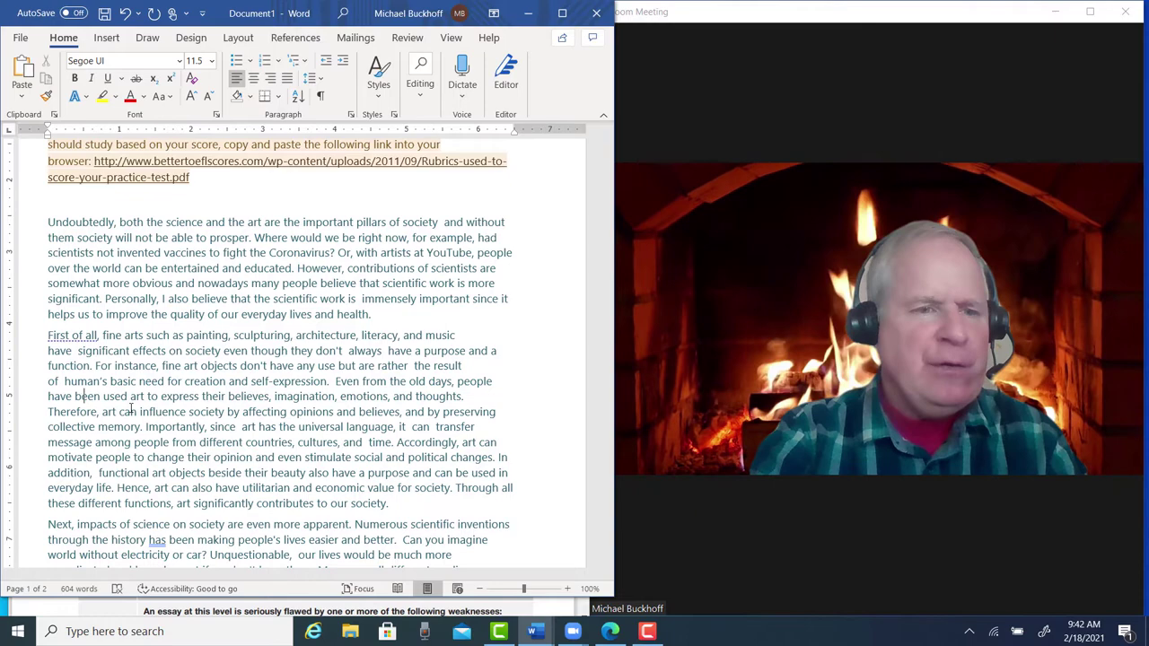
{"action": "key", "text": "Left"}
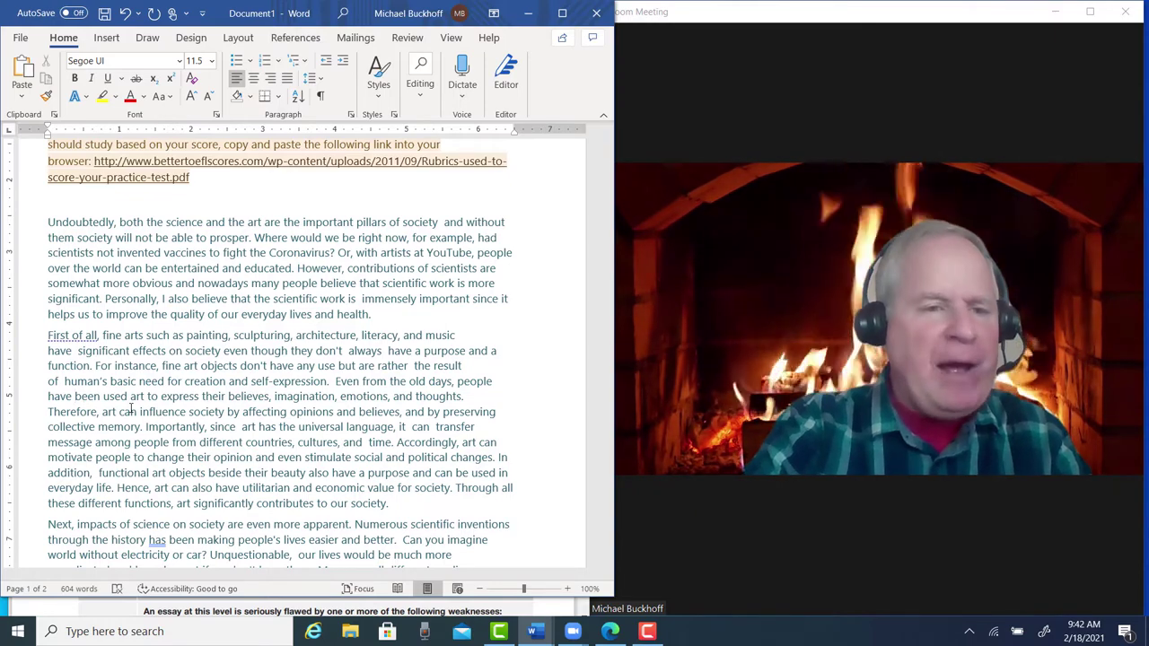
{"action": "key", "text": "Delete"}
{"action": "key", "text": "Delete"}
{"action": "key", "text": "Delete"}
{"action": "key", "text": "Delete"}
{"action": "key", "text": "Delete"}
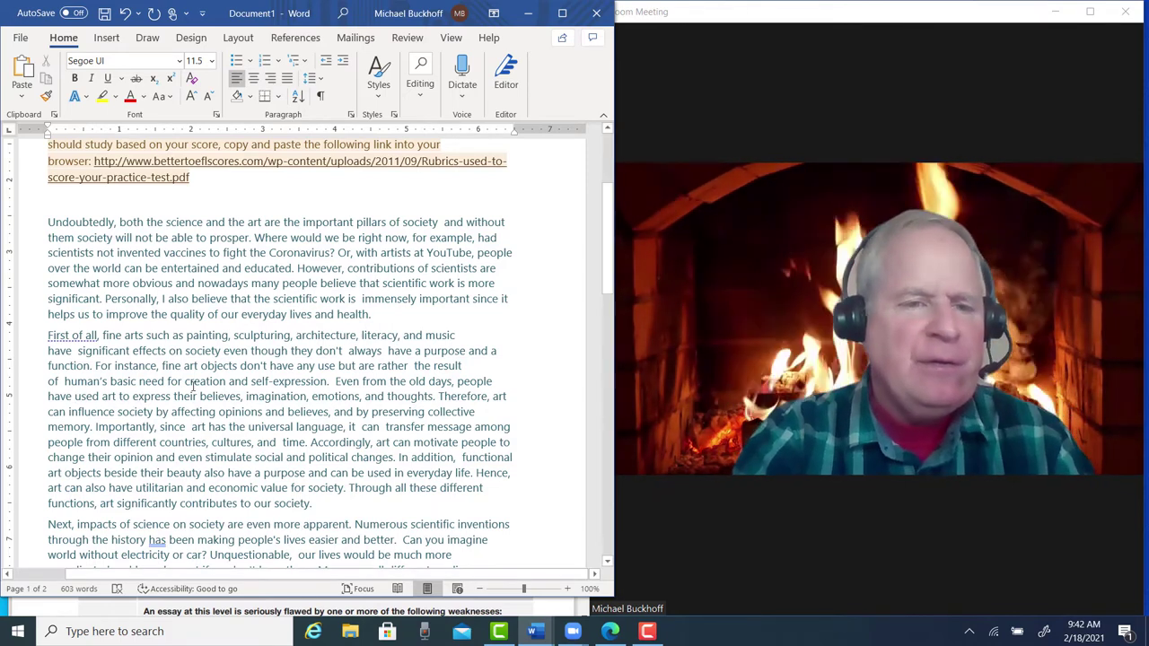
Change "believes" to "beliefs" in the phrase "to express their believes" in the second paragraph.
{"action": "key", "text": "BackSpace"}
{"action": "key", "text": "BackSpace"}
{"action": "key", "text": "BackSpace"}
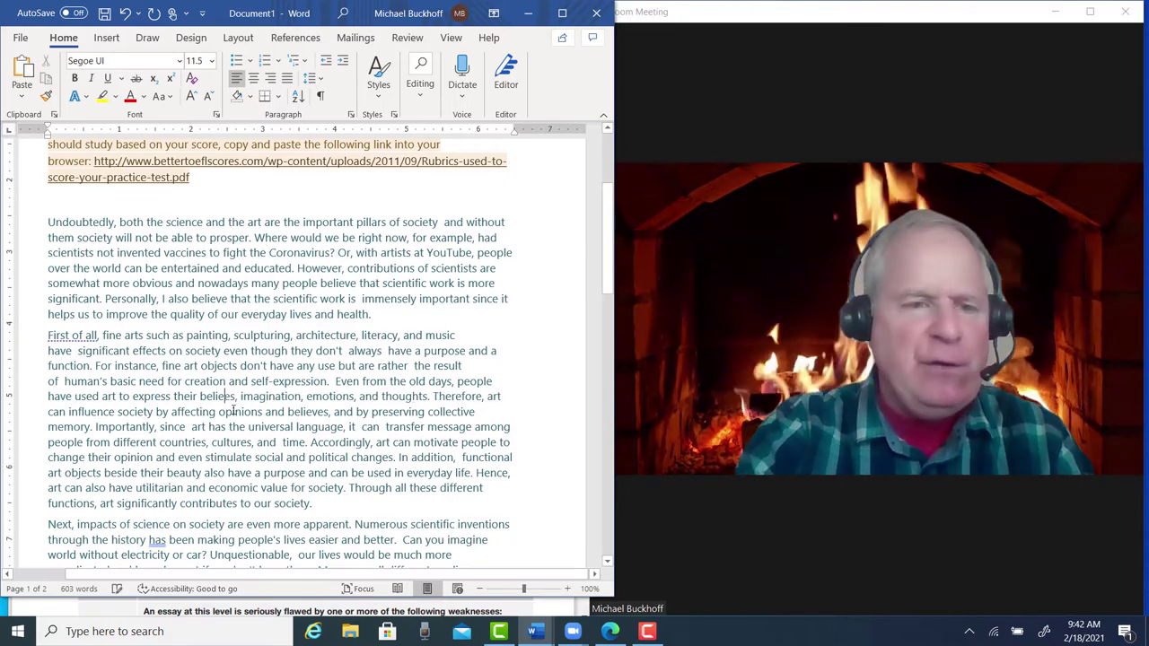
{"action": "type", "text": "fs"}
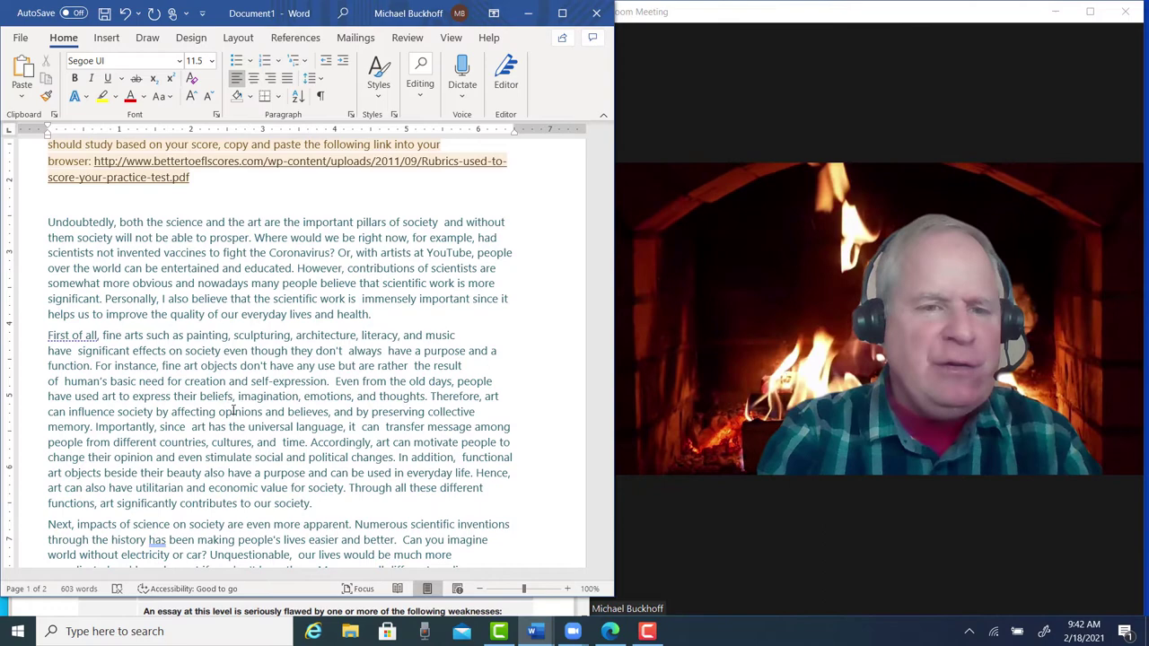
Change "believes" to "beliefs" in the phrase "affecting opinions and believes" in the second paragraph.
{"action": "key", "text": "ctrl+Right"}
{"action": "key", "text": "ctrl+Right"}
{"action": "key", "text": "ctrl+Right"}
{"action": "key", "text": "ctrl+Right"}
{"action": "key", "text": "ctrl+Right"}
{"action": "key", "text": "ctrl+Right"}
{"action": "key", "text": "ctrl+Right"}
{"action": "key", "text": "ctrl+Right"}
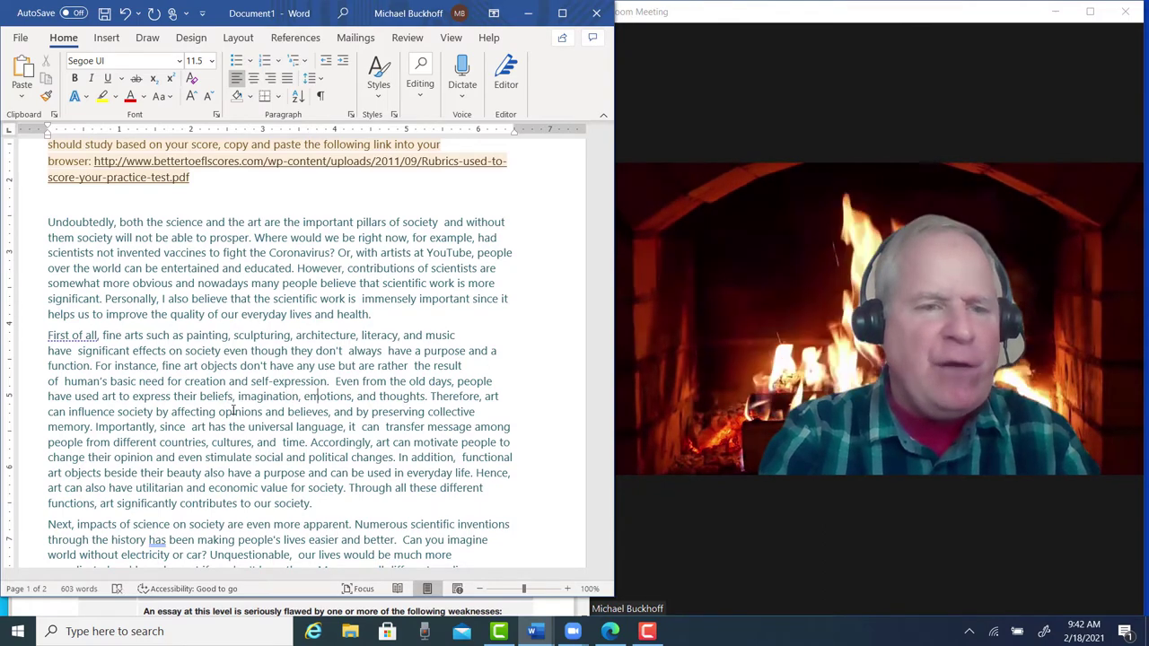
{"action": "left_click", "coordinate": [316, 411]}
{"action": "key", "text": "BackSpace"}
{"action": "key", "text": "BackSpace"}
{"action": "type", "text": "f"}
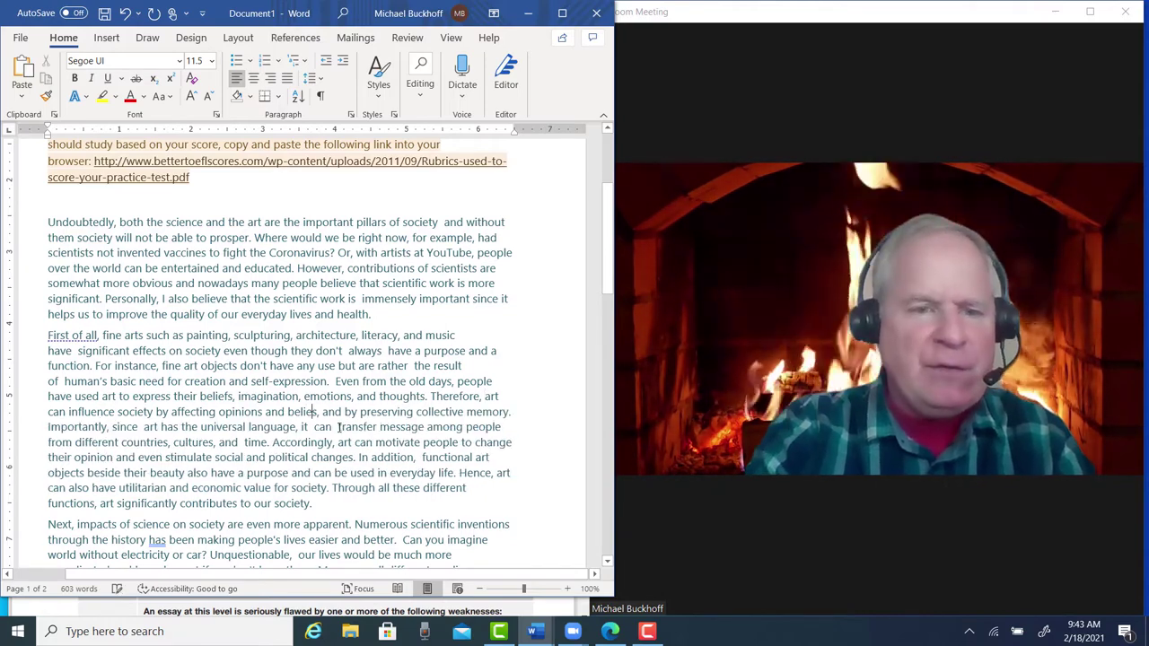
{"action": "type", "text": "f"}
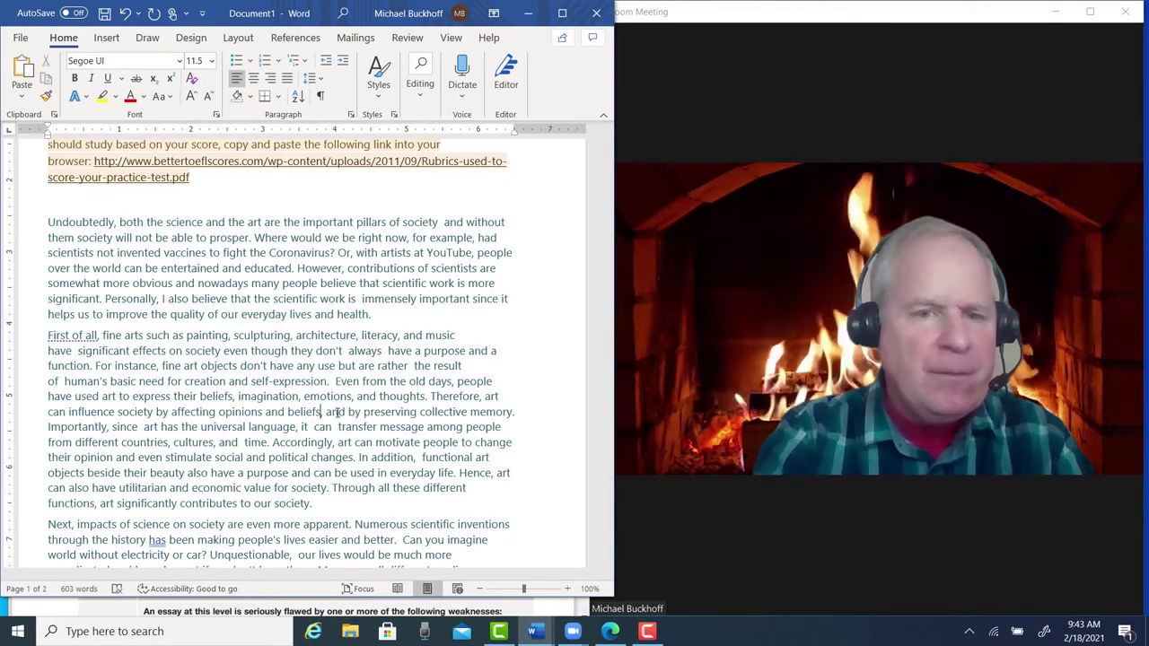
In the second paragraph, delete the comma after "opinions and beliefs" and make "transfer message" and "change their opinion" plural.
{"action": "type", "text": ","}
{"action": "key", "text": "BackSpace"}
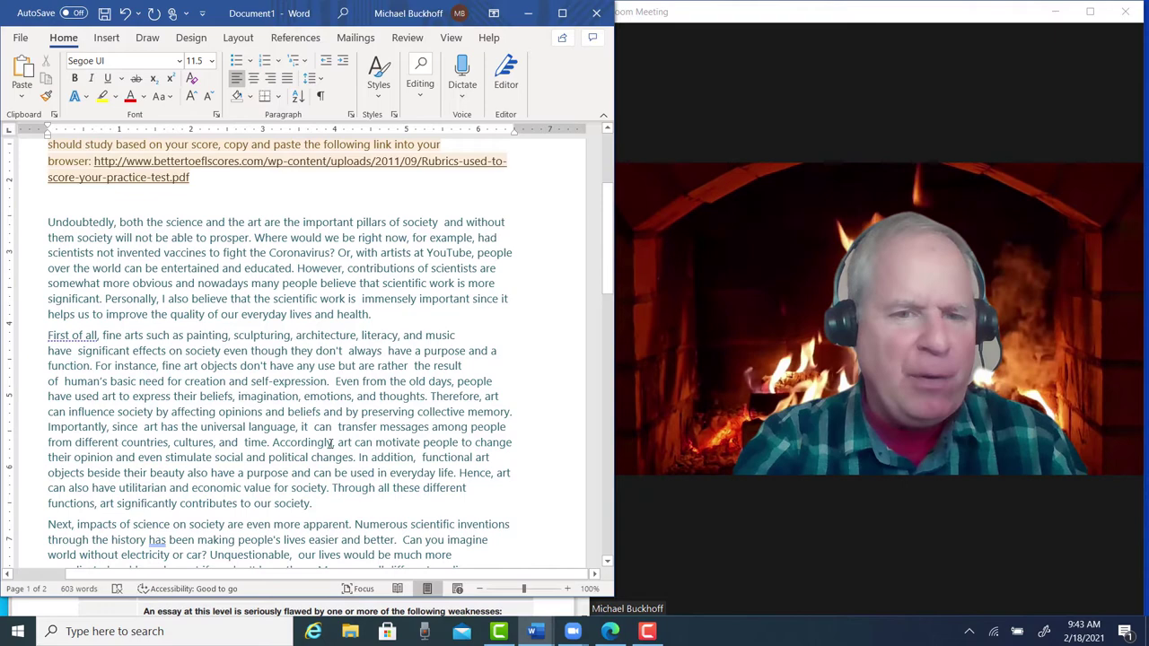
{"action": "left_click", "coordinate": [113, 457]}
{"action": "type", "text": "s"}
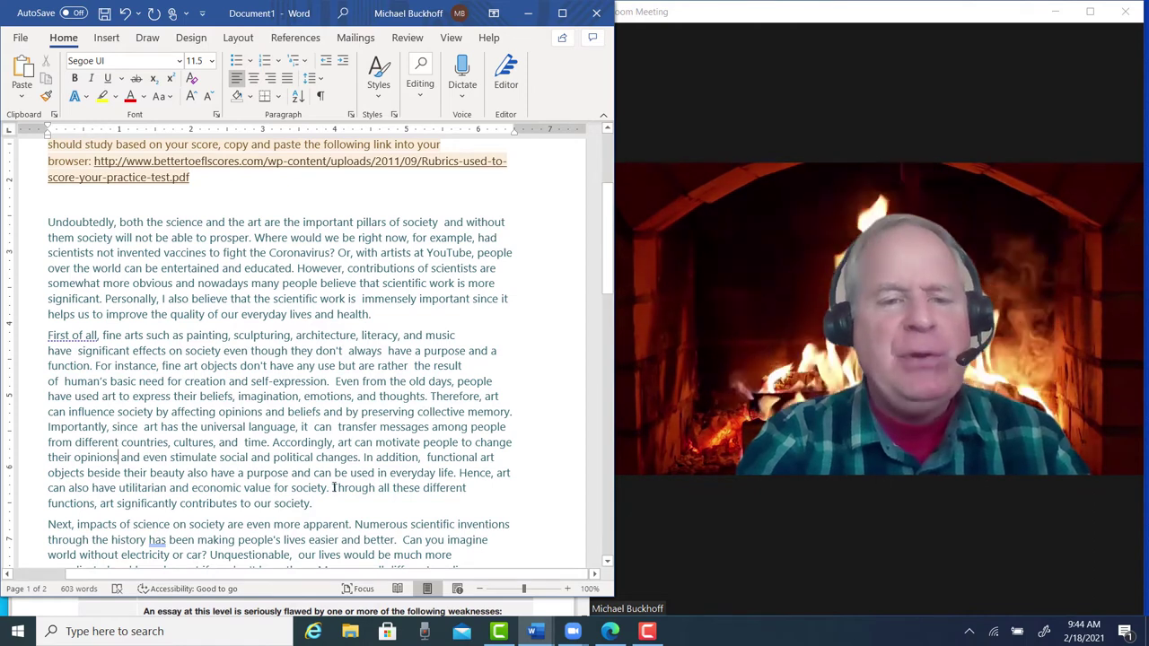
Select the second paragraph's concluding sentence for review, and select the phrase "these different functions" within it.
{"action": "left_click_drag", "start_coordinate": [333, 488], "coordinate": [411, 508]}
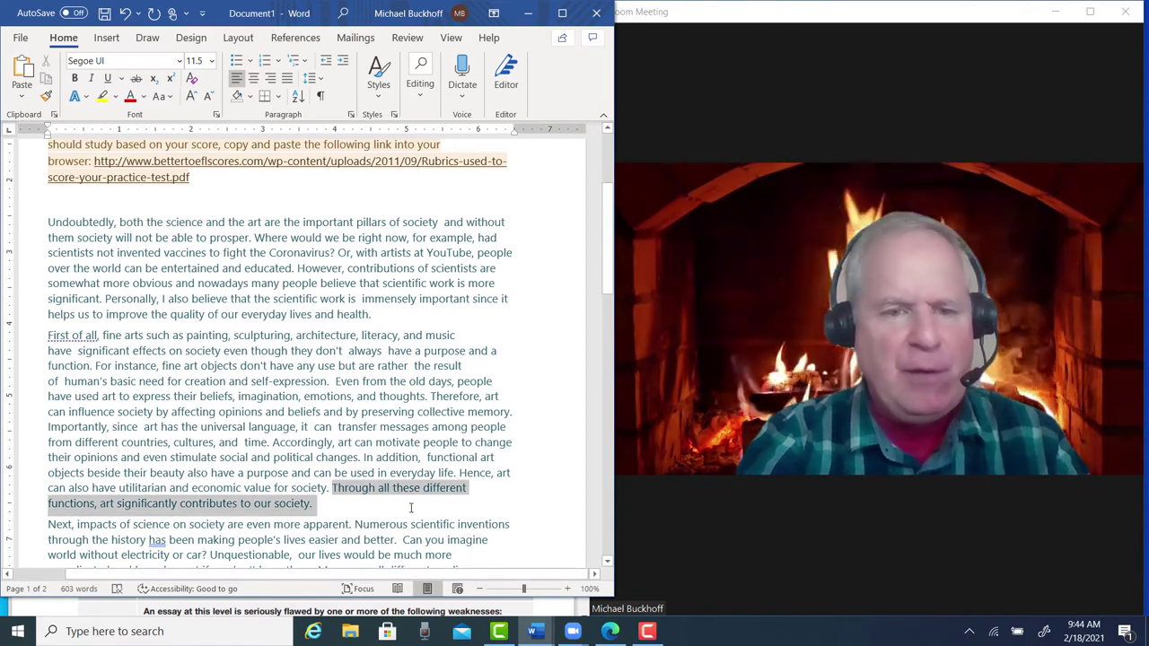
{"action": "left_click", "coordinate": [395, 496]}
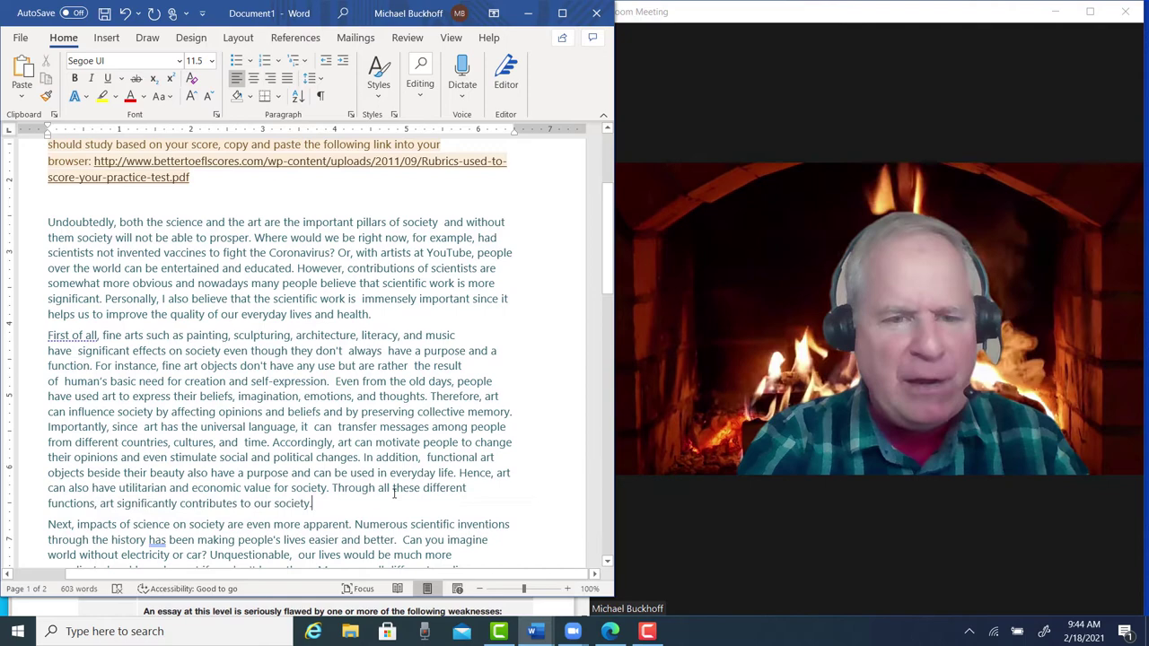
{"action": "left_click_drag", "start_coordinate": [394, 491], "coordinate": [392, 505]}
{"action": "left_click_drag", "start_coordinate": [302, 499], "coordinate": [97, 503]}
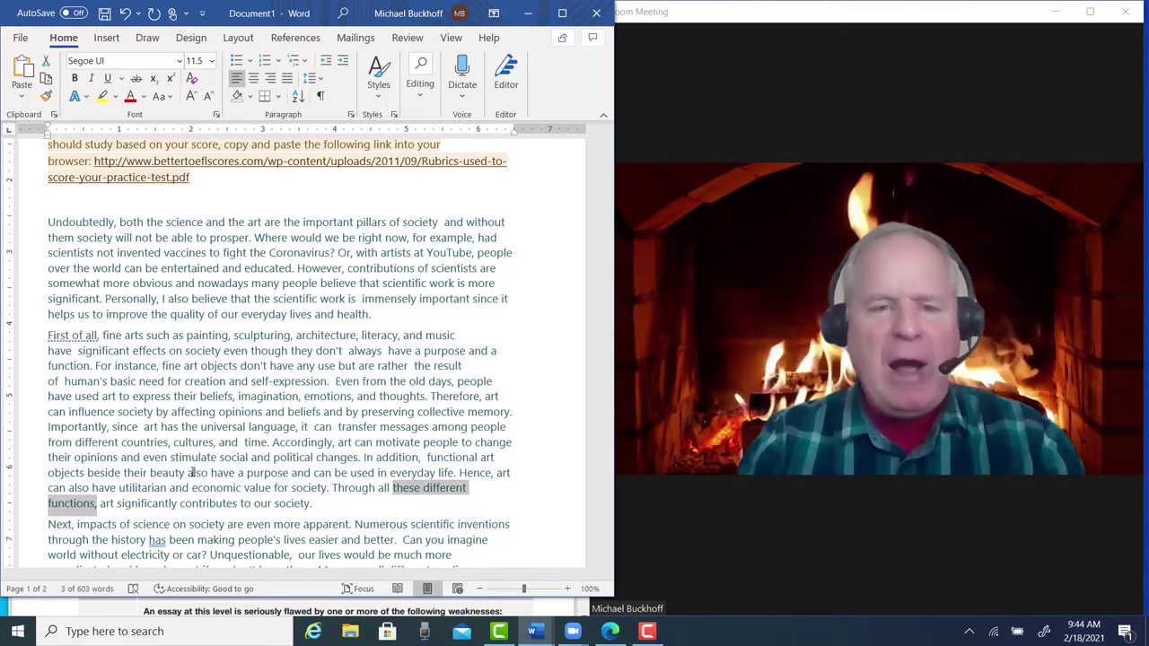
Join the third paragraph's first two sentences with "in that", so they read "even more apparent in that numerous scientific inventions".
{"action": "scroll", "coordinate": [192, 473], "scroll_direction": "down", "scroll_amount": 5}
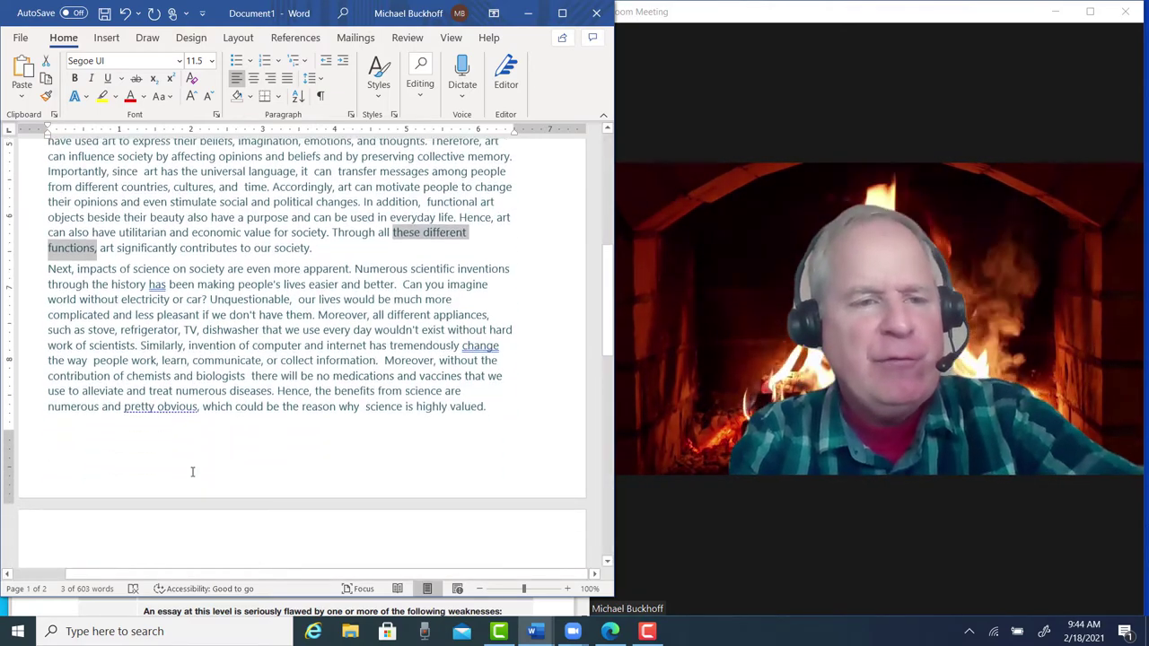
{"action": "scroll", "coordinate": [192, 473], "scroll_direction": "down", "scroll_amount": 5}
{"action": "scroll", "coordinate": [192, 472], "scroll_direction": "up", "scroll_amount": 6}
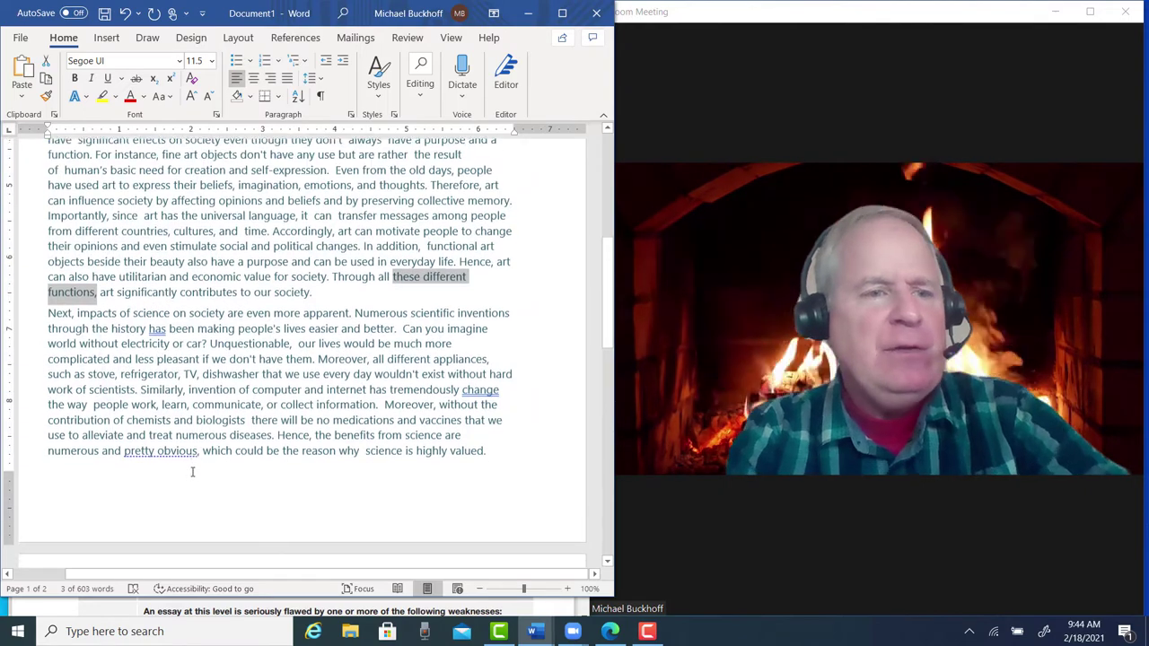
{"action": "left_click", "coordinate": [392, 287]}
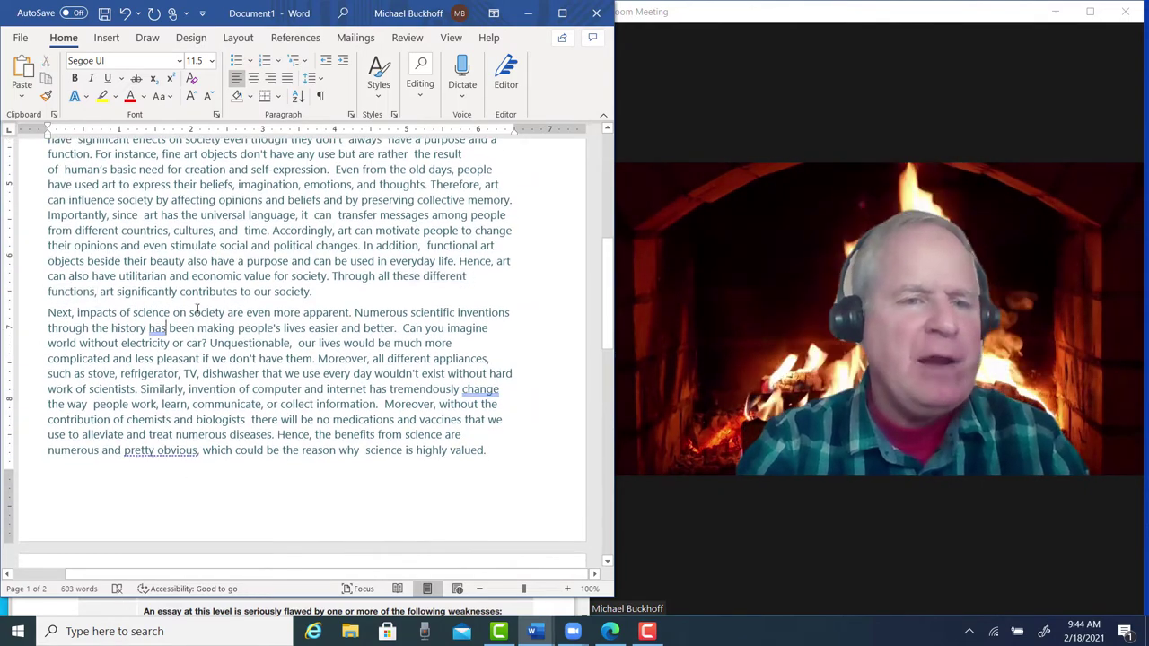
{"action": "left_click", "coordinate": [284, 312]}
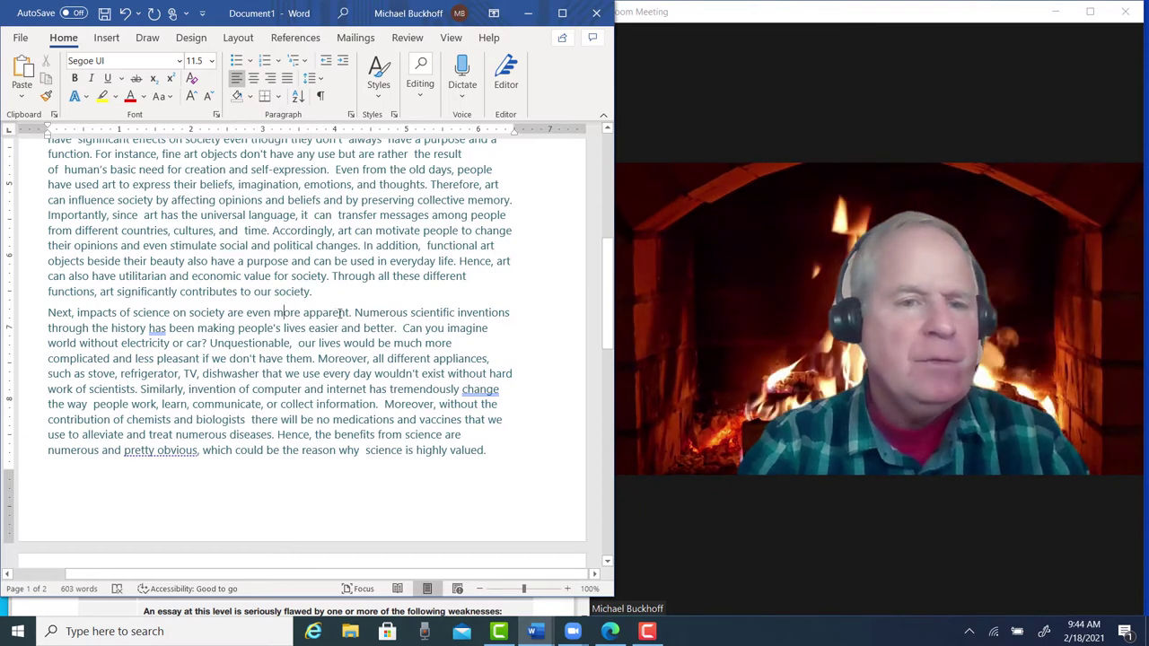
{"action": "left_click", "coordinate": [350, 312]}
{"action": "type", "text": "."}
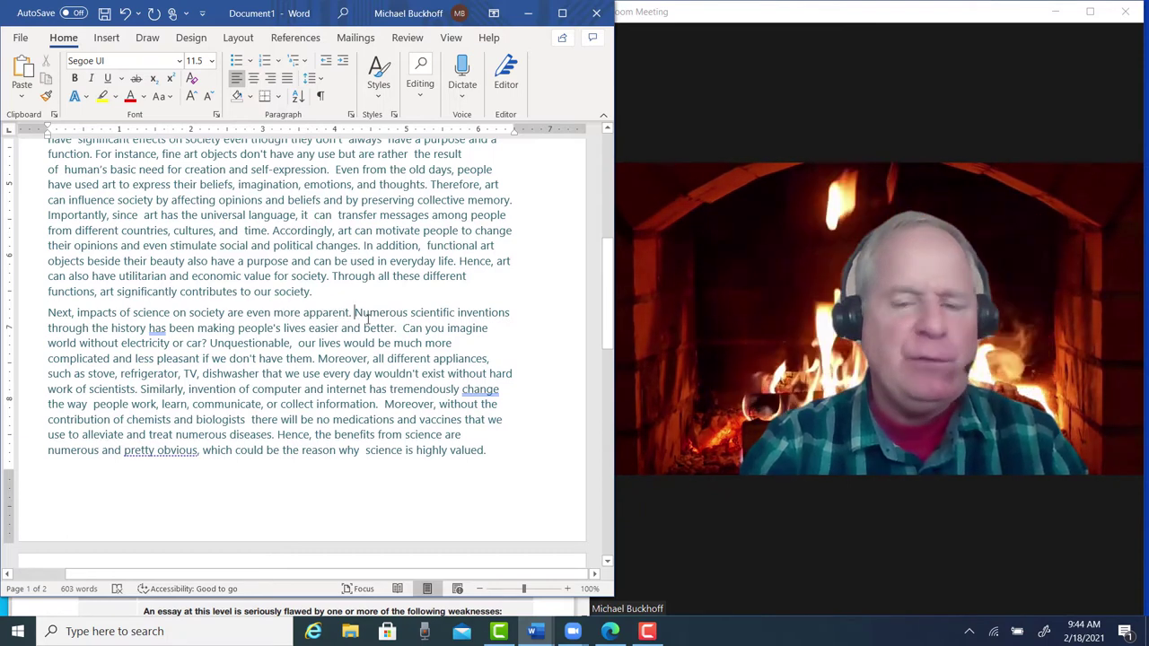
{"action": "key", "text": "BackSpace"}
{"action": "key", "text": "BackSpace"}
{"action": "type", "text": "inthat"}
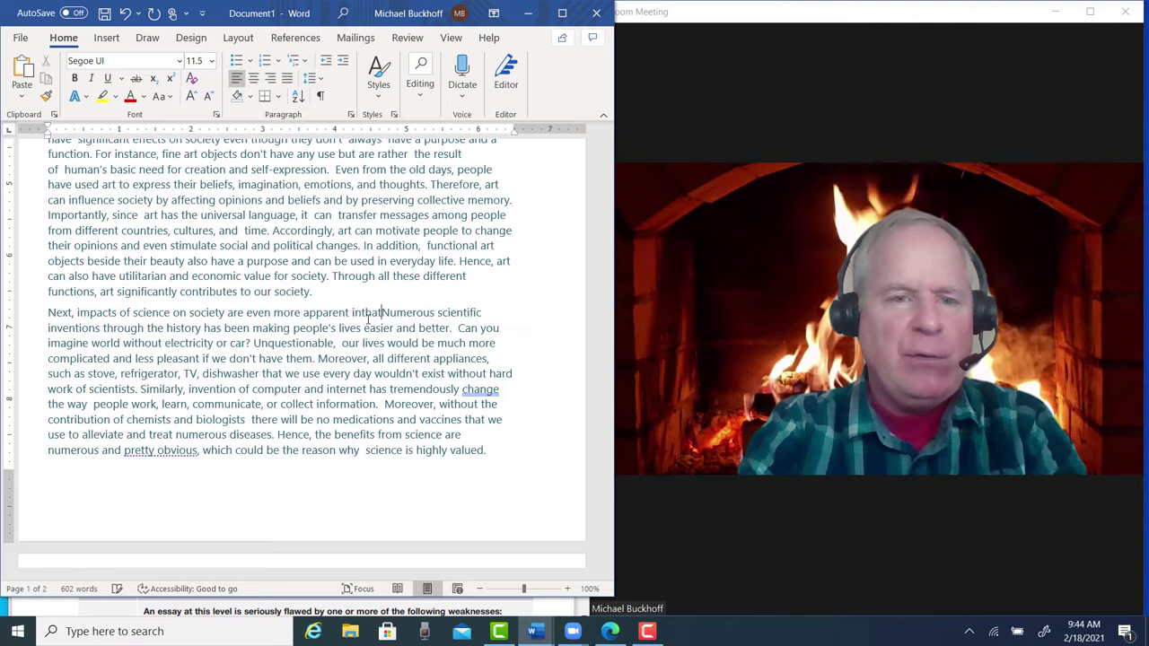
{"action": "key", "text": "BackSpace"}
{"action": "key", "text": "BackSpace"}
{"action": "key", "text": "BackSpace"}
{"action": "type", "text": "tha"}
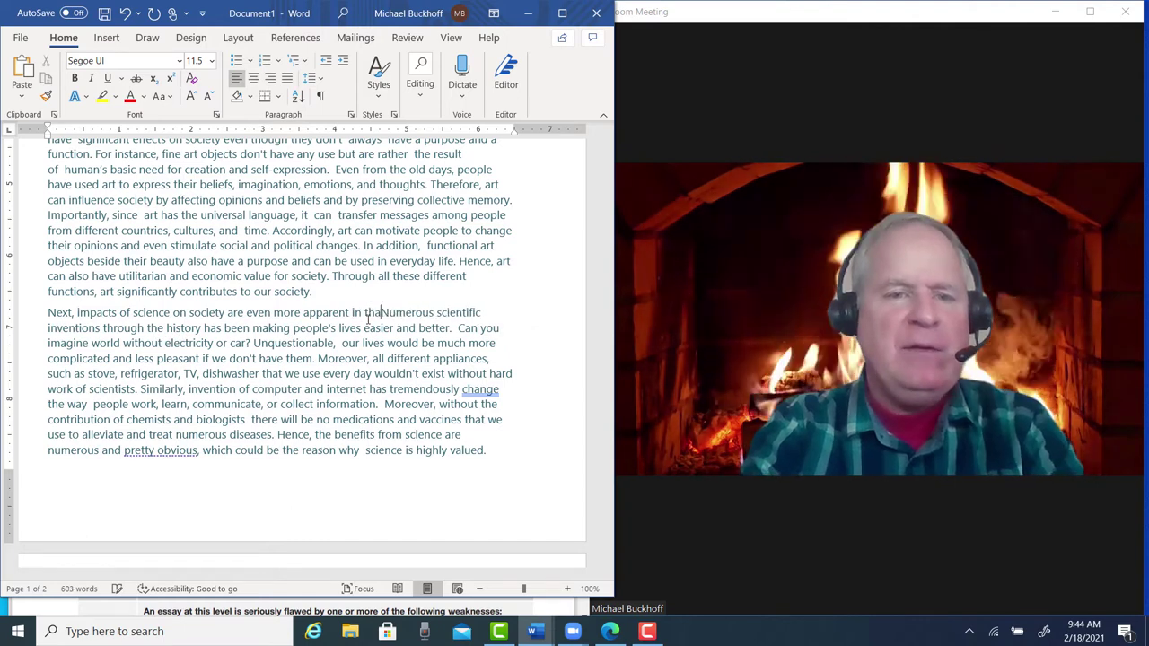
{"action": "type", "text": "t"}
{"action": "key", "text": "Delete"}
{"action": "type", "text": "n"}
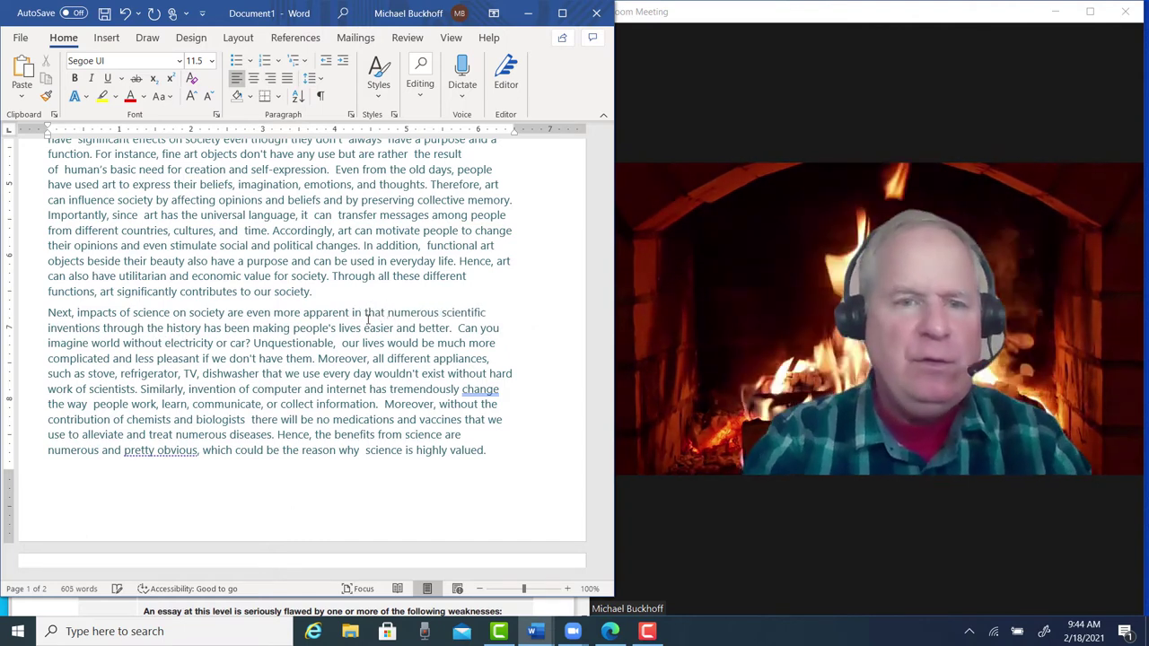
Change "through" to "throughout" in the phrase "inventions through the history" in the third paragraph.
{"action": "key", "text": "ctrl+Right"}
{"action": "key", "text": "ctrl+Right"}
{"action": "key", "text": "ctrl+Right"}
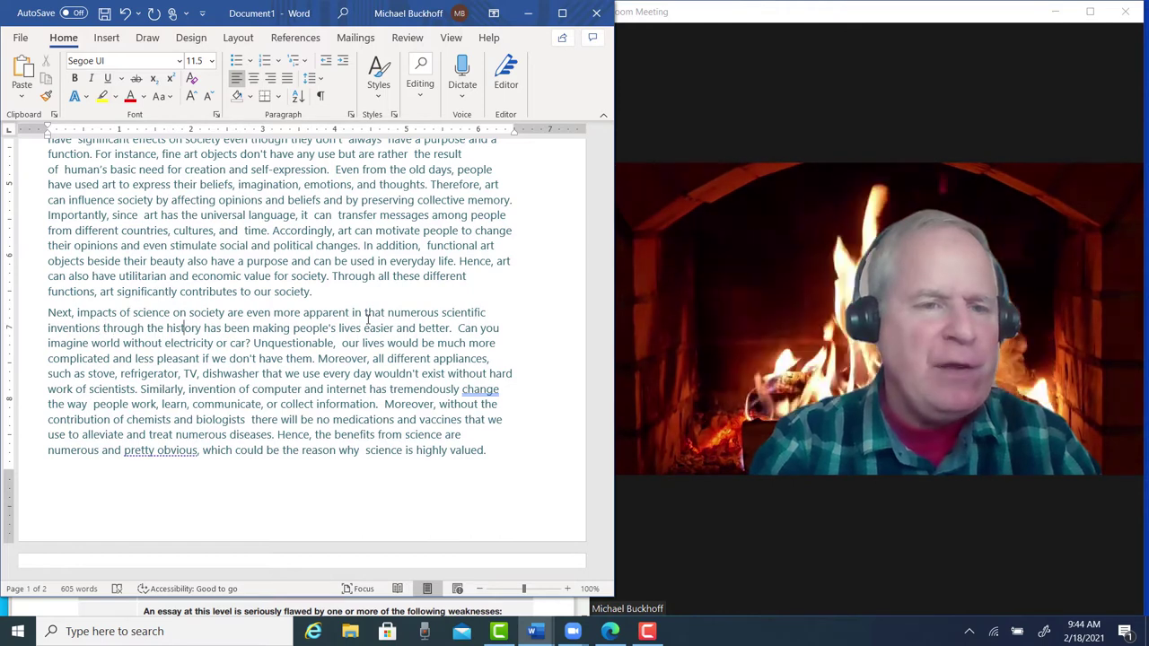
{"action": "key", "text": "Left"}
{"action": "key", "text": "Left"}
{"action": "key", "text": "Left"}
{"action": "key", "text": "Left"}
{"action": "key", "text": "Left"}
{"action": "key", "text": "Left"}
{"action": "key", "text": "Left"}
{"action": "key", "text": "Left"}
{"action": "key", "text": "Left"}
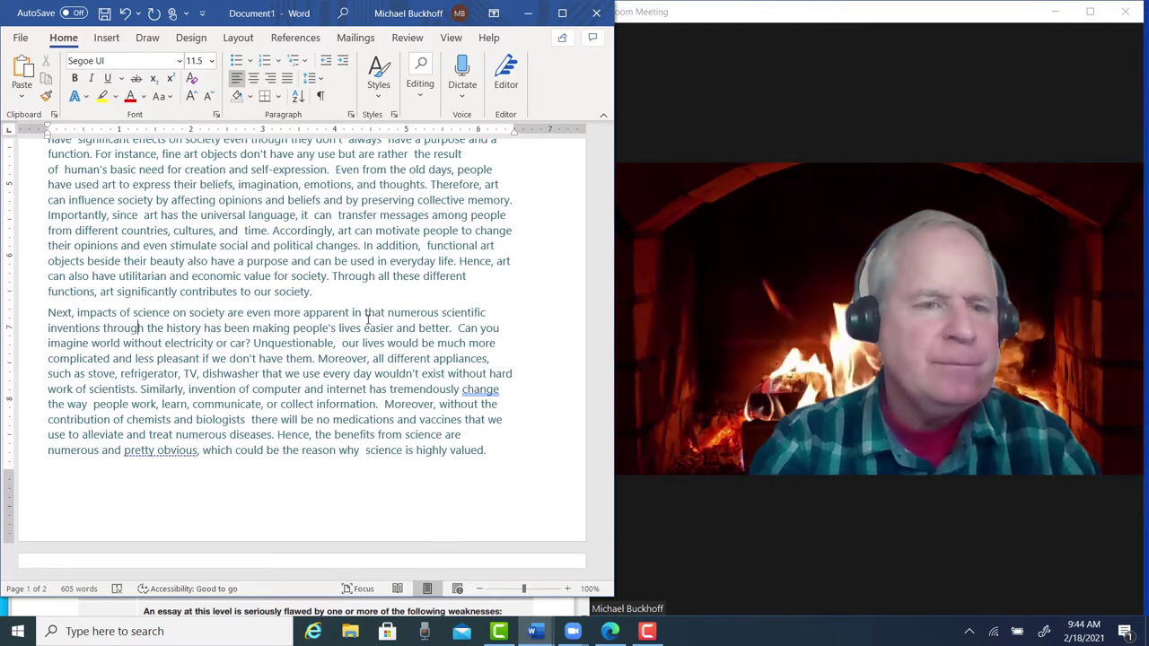
{"action": "key", "text": "Right"}
{"action": "type", "text": "iut"}
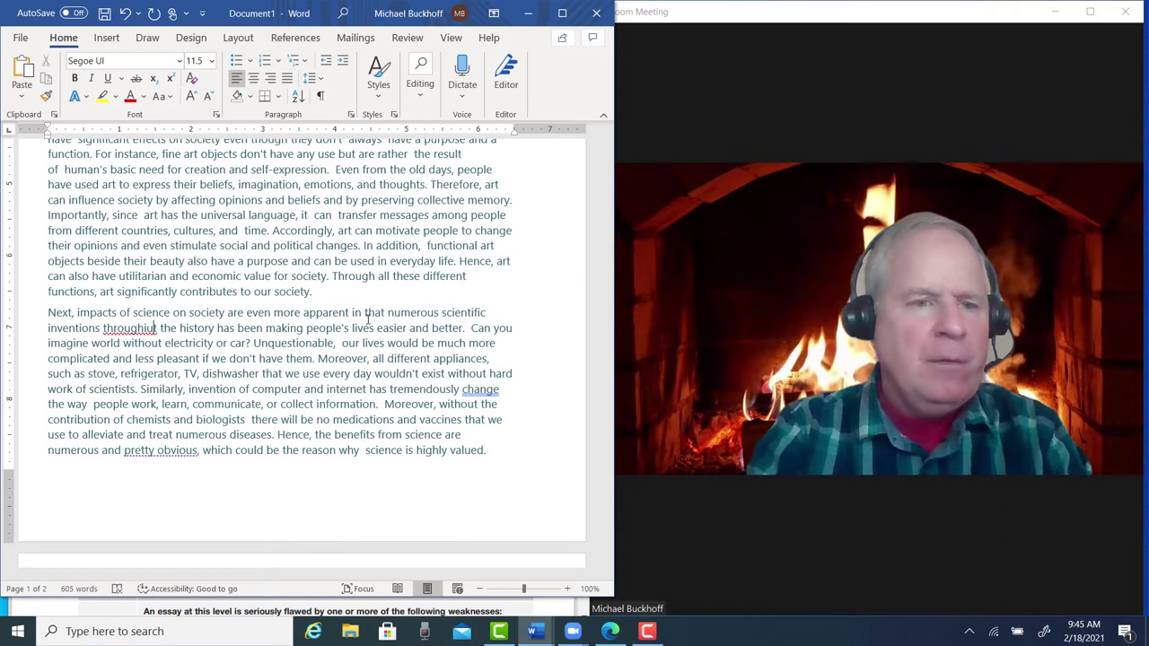
{"action": "key", "text": "BackSpace"}
{"action": "key", "text": "BackSpace"}
{"action": "type", "text": "ou"}
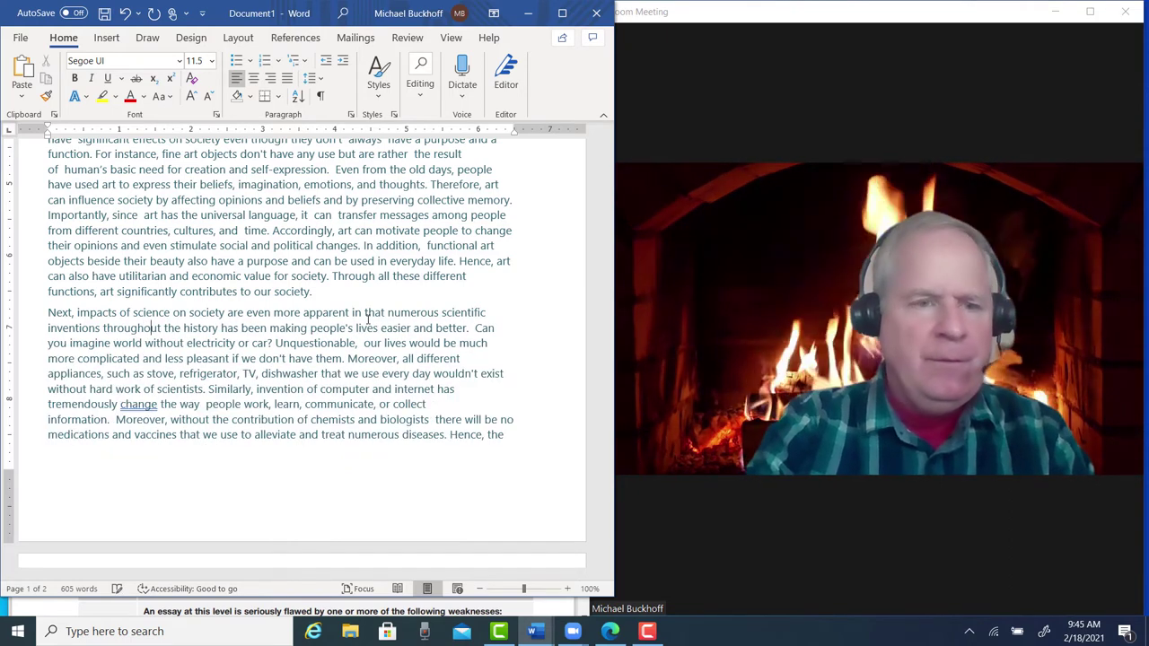
Change "has been making" to "have been making" in the third paragraph's first sentence.
{"action": "key", "text": "Right"}
{"action": "key", "text": "Right"}
{"action": "key", "text": "Right"}
{"action": "key", "text": "Right"}
{"action": "key", "text": "Right"}
{"action": "key", "text": "Right"}
{"action": "key", "text": "Right"}
{"action": "key", "text": "Right"}
{"action": "key", "text": "Right"}
{"action": "key", "text": "Right"}
{"action": "key", "text": "Right"}
{"action": "key", "text": "Right"}
{"action": "key", "text": "Right"}
{"action": "key", "text": "Right"}
{"action": "key", "text": "Right"}
{"action": "key", "text": "Right"}
{"action": "key", "text": "Right"}
{"action": "key", "text": "Right"}
{"action": "key", "text": "Right"}
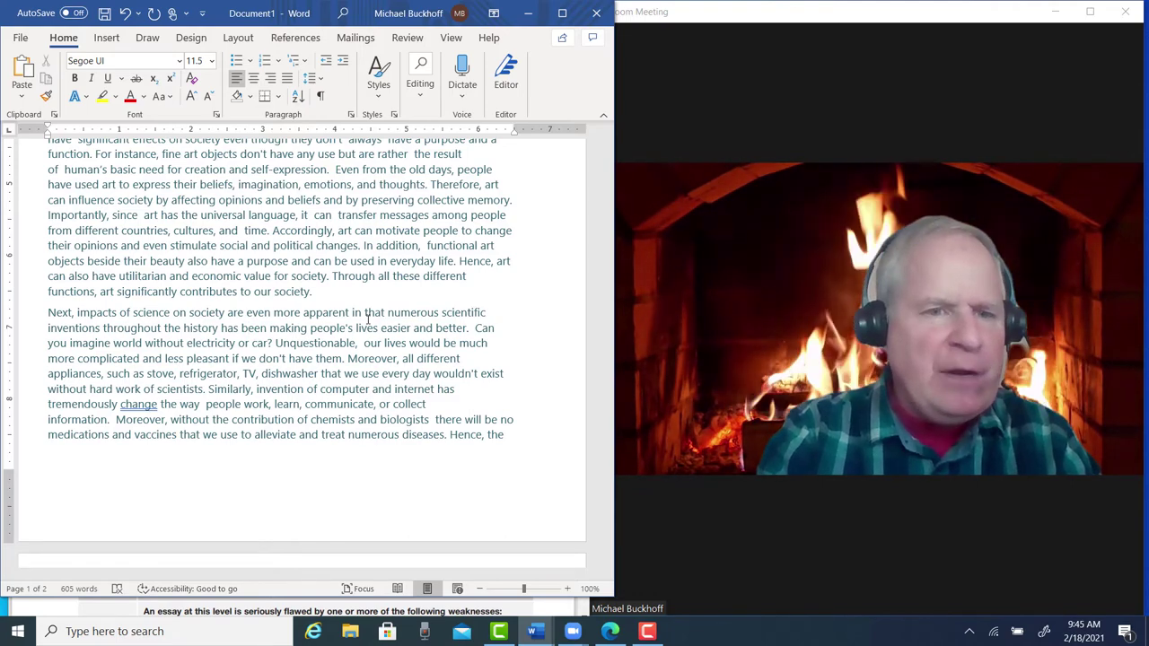
{"action": "key", "text": "BackSpace"}
{"action": "type", "text": "ve"}
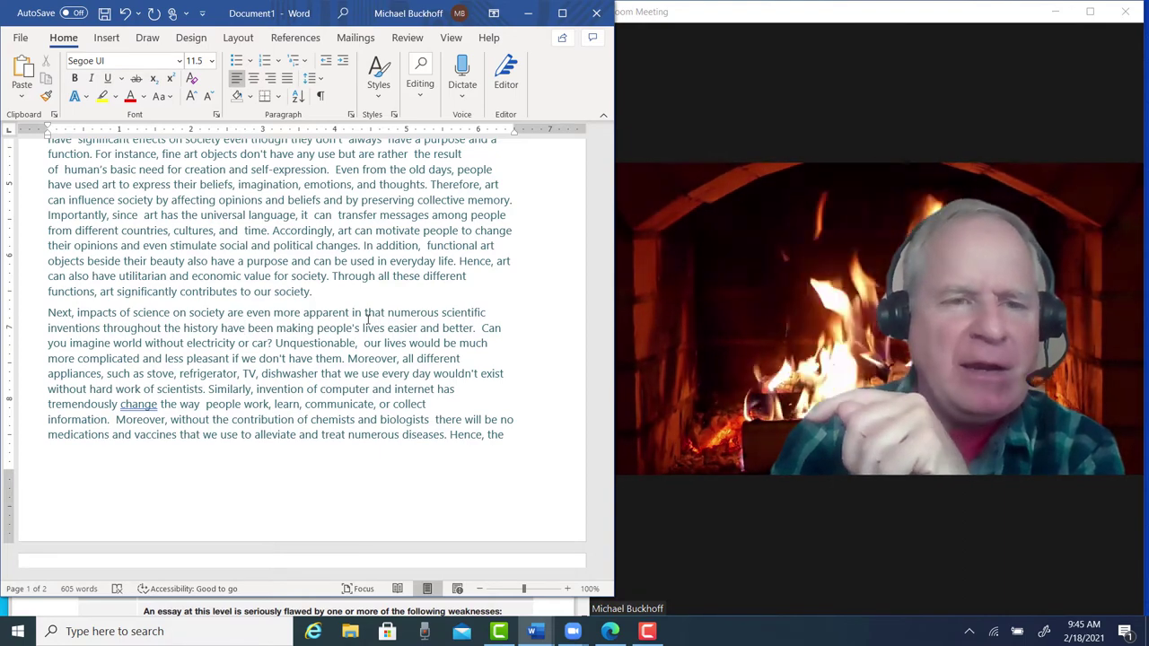
Shorten "have been making people's lives" to "have made people's lives" in the third paragraph's first sentence.
{"action": "key", "text": "Right"}
{"action": "key", "text": "Right"}
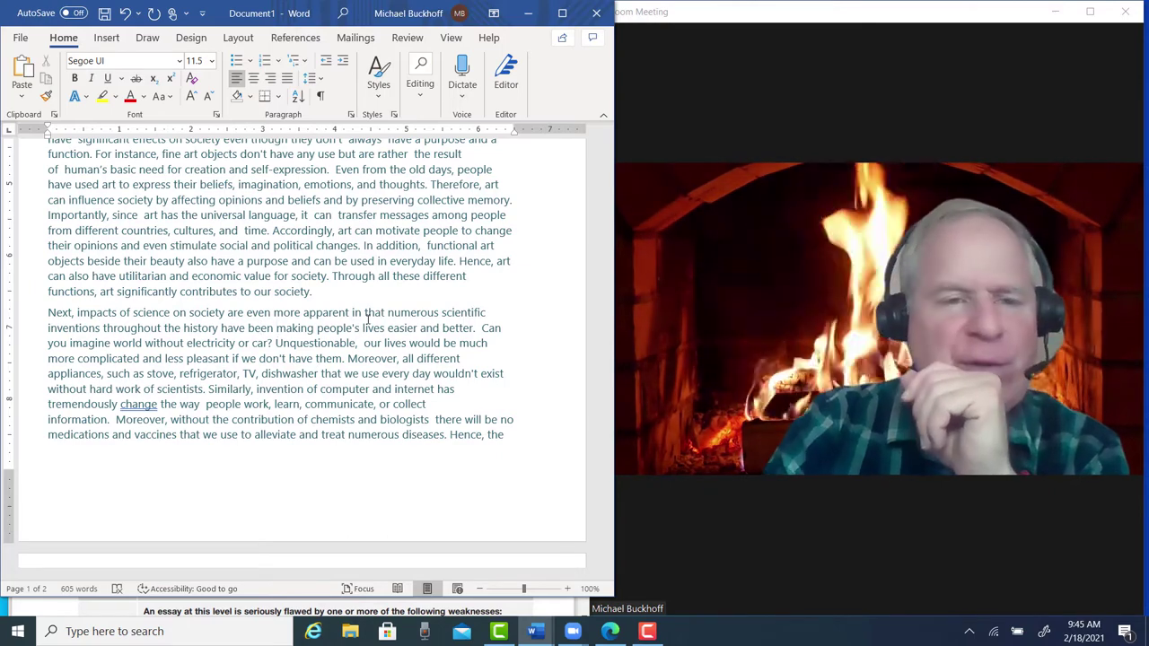
{"action": "key", "text": "BackSpace"}
{"action": "key", "text": "BackSpace"}
{"action": "key", "text": "Delete"}
{"action": "key", "text": "Delete"}
{"action": "key", "text": "Delete"}
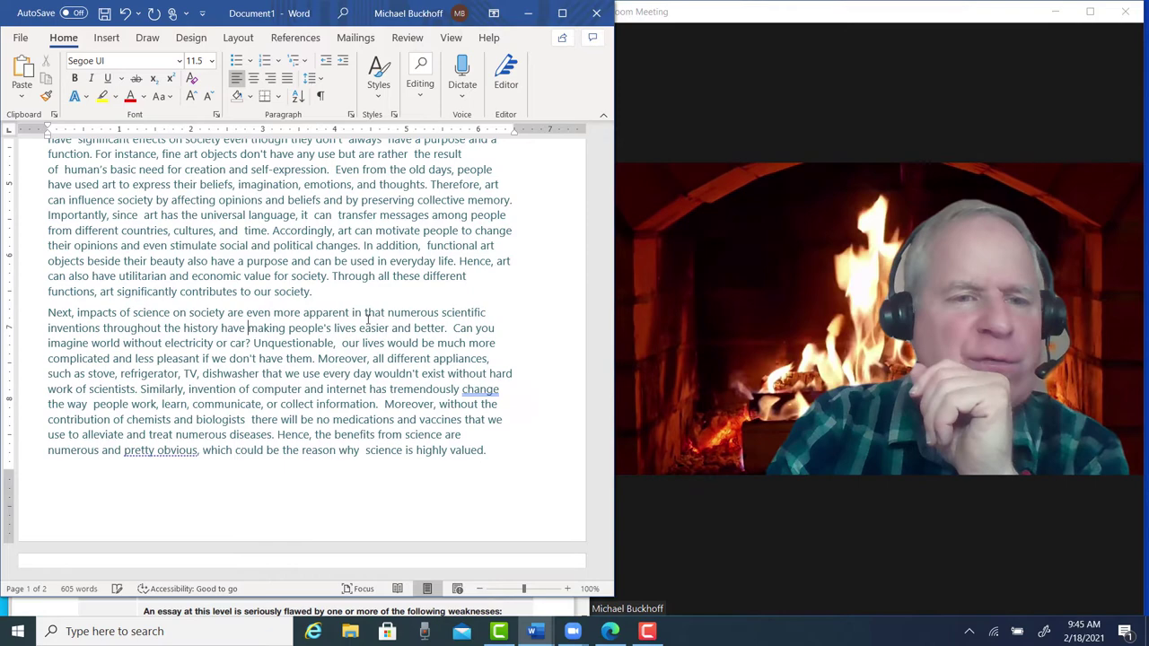
{"action": "key", "text": "ctrl+Right"}
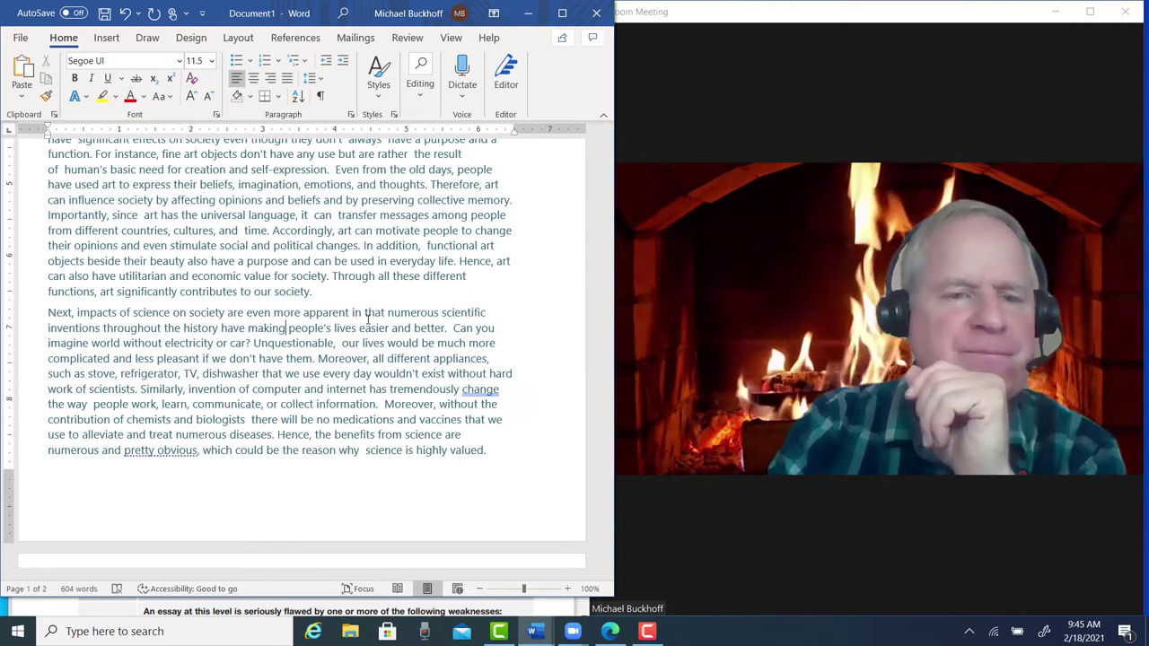
{"action": "key", "text": "BackSpace"}
{"action": "key", "text": "BackSpace"}
{"action": "key", "text": "BackSpace"}
{"action": "key", "text": "BackSpace"}
{"action": "key", "text": "BackSpace"}
{"action": "type", "text": "de"}
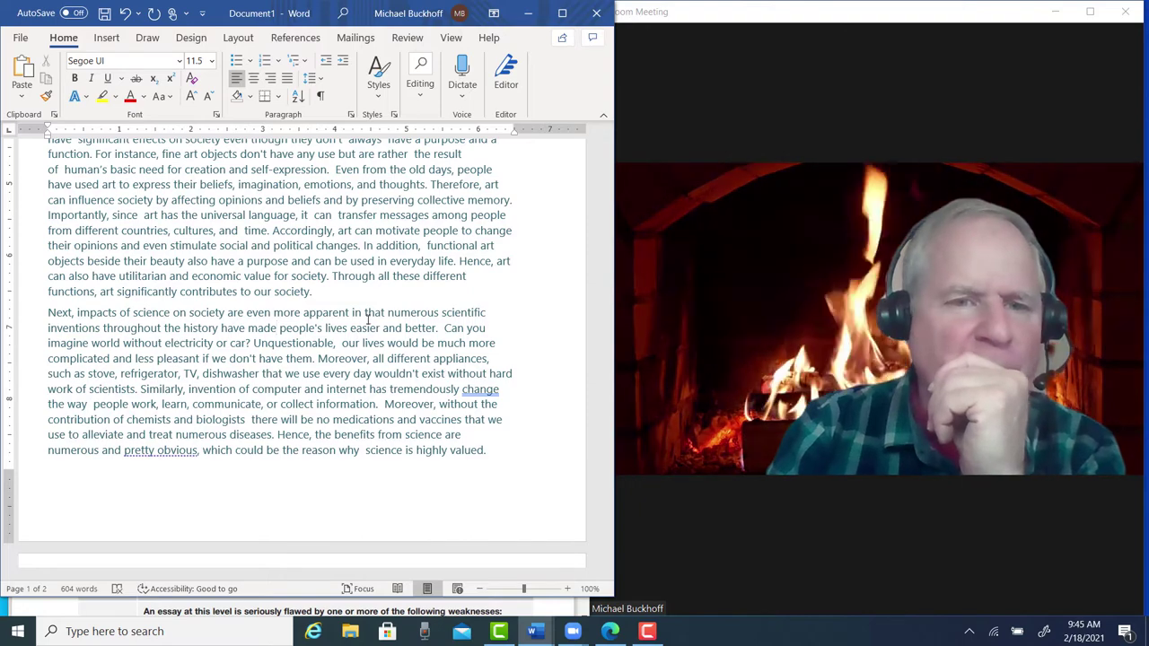
Insert the article "a" before "world" in the third paragraph's question "Can you imagine world without electricity".
{"action": "key", "text": "Down"}
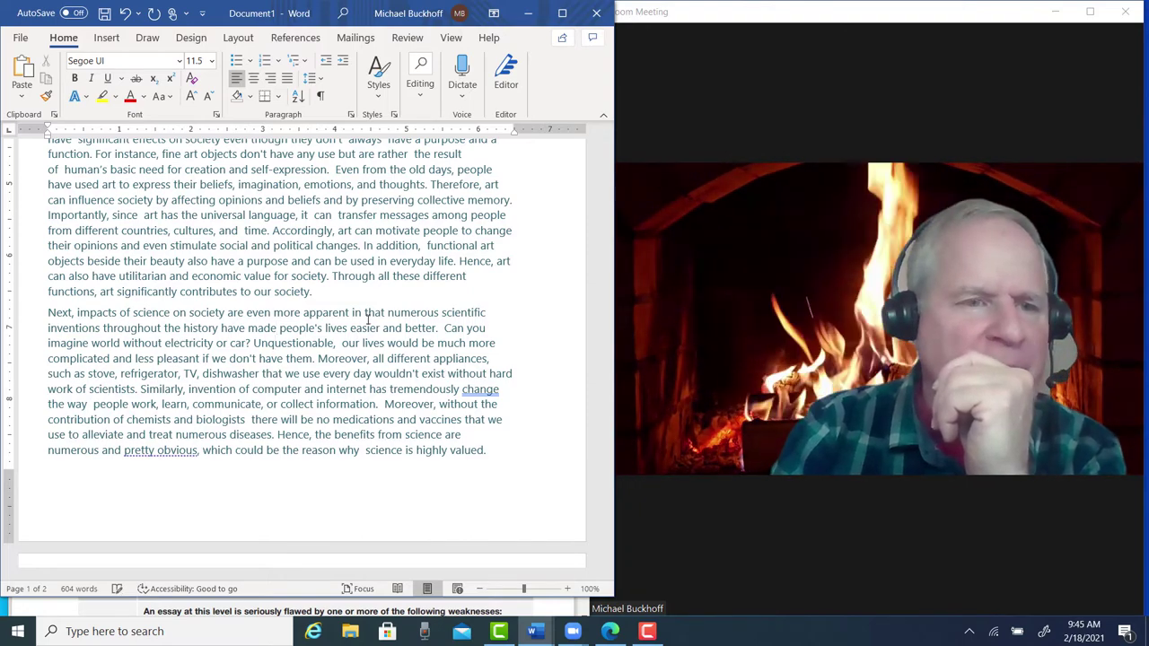
{"action": "key", "text": "Left"}
{"action": "key", "text": "Left"}
{"action": "key", "text": "Left"}
{"action": "key", "text": "Left"}
{"action": "key", "text": "Left"}
{"action": "key", "text": "Left"}
{"action": "key", "text": "Left"}
{"action": "key", "text": "Left"}
{"action": "key", "text": "Left"}
{"action": "key", "text": "Left"}
{"action": "key", "text": "Left"}
{"action": "key", "text": "Left"}
{"action": "key", "text": "Left"}
{"action": "key", "text": "Left"}
{"action": "key", "text": "Left"}
{"action": "key", "text": "Left"}
{"action": "key", "text": "Left"}
{"action": "key", "text": "Left"}
{"action": "key", "text": "Left"}
{"action": "key", "text": "Left"}
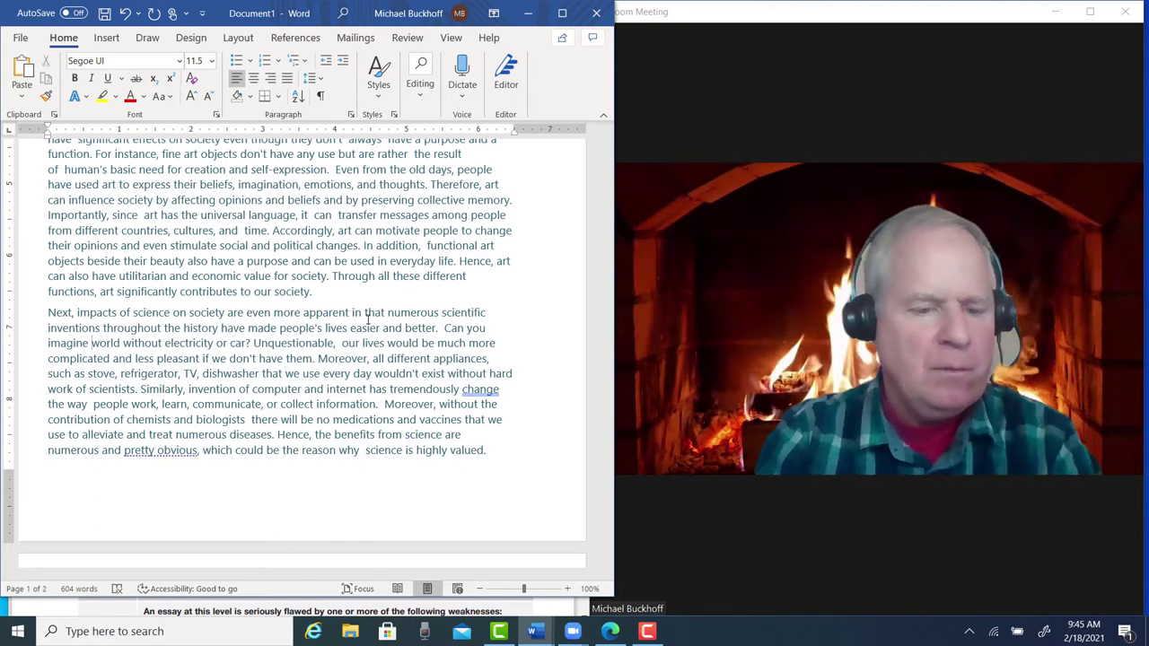
{"action": "type", "text": "a"}
Change "car" to "cars" at the end of the question about a world without electricity.
{"action": "key", "text": "Right"}
{"action": "key", "text": "Right"}
{"action": "key", "text": "Right"}
{"action": "key", "text": "Right"}
{"action": "key", "text": "Right"}
{"action": "key", "text": "Right"}
{"action": "key", "text": "Right"}
{"action": "key", "text": "Right"}
{"action": "key", "text": "Right"}
{"action": "key", "text": "Right"}
{"action": "key", "text": "Right"}
{"action": "key", "text": "Right"}
{"action": "key", "text": "Right"}
{"action": "key", "text": "Right"}
{"action": "key", "text": "Right"}
{"action": "key", "text": "Right"}
{"action": "key", "text": "Right"}
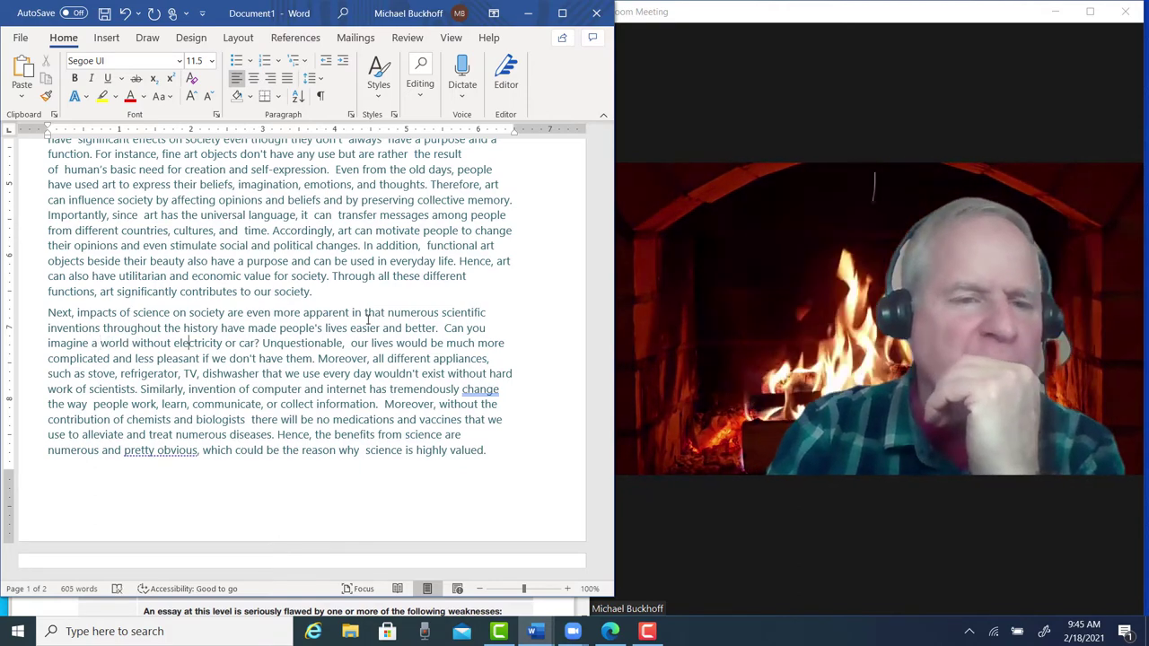
{"action": "key", "text": "Right"}
{"action": "key", "text": "Right"}
{"action": "key", "text": "Right"}
{"action": "key", "text": "Right"}
{"action": "key", "text": "Right"}
{"action": "key", "text": "Right"}
{"action": "key", "text": "Right"}
{"action": "key", "text": "Right"}
{"action": "key", "text": "Right"}
{"action": "key", "text": "Right"}
{"action": "key", "text": "Right"}
{"action": "key", "text": "Right"}
{"action": "key", "text": "Right"}
{"action": "key", "text": "Right"}
{"action": "key", "text": "Right"}
{"action": "key", "text": "Right"}
{"action": "key", "text": "Right"}
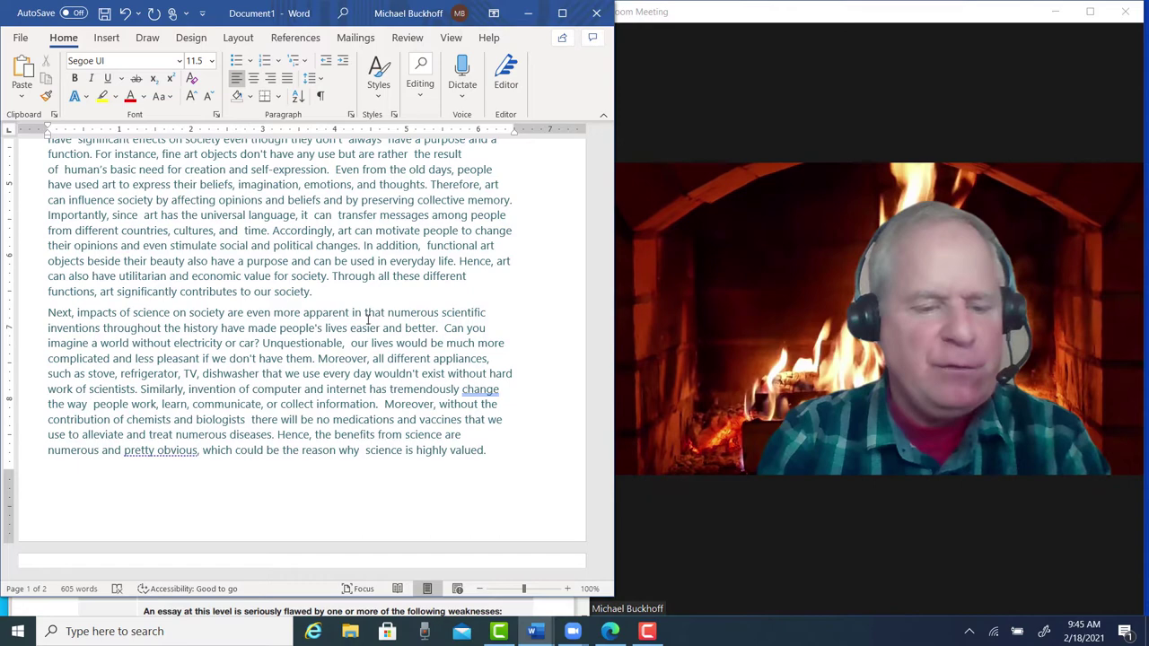
{"action": "type", "text": "s?"}
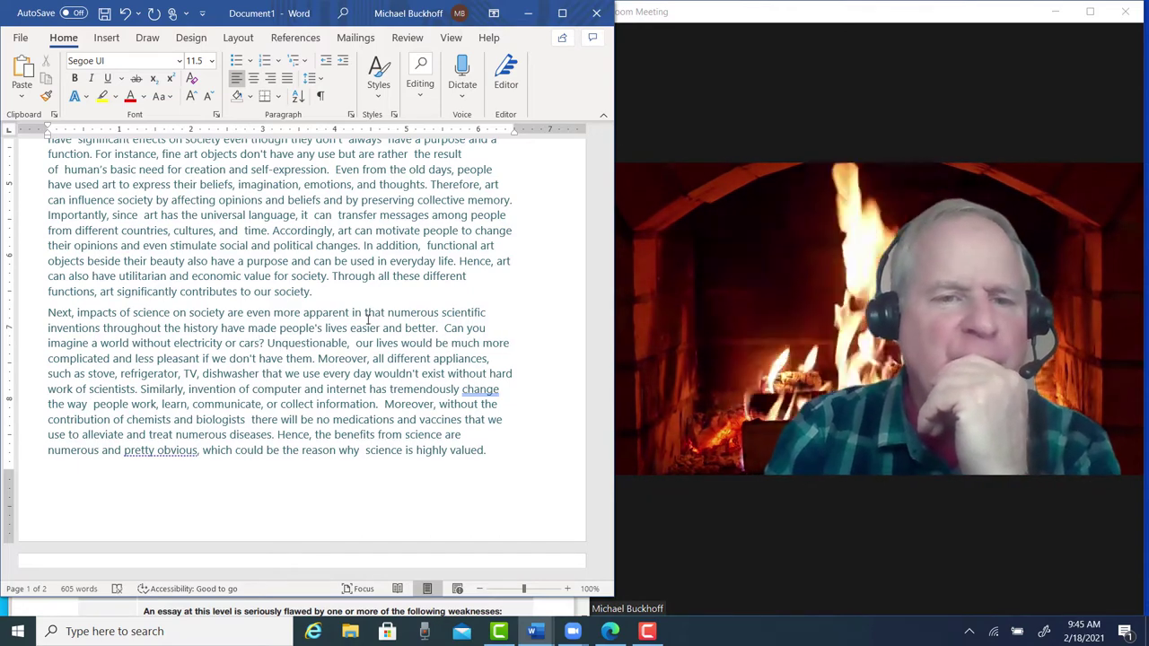
Change "Unquestionable" to "Unquestionably," in the third paragraph's sentence about our lives being more complicated.
{"action": "key", "text": "Right"}
{"action": "key", "text": "Right"}
{"action": "key", "text": "Right"}
{"action": "key", "text": "Right"}
{"action": "key", "text": "Right"}
{"action": "key", "text": "Right"}
{"action": "key", "text": "Right"}
{"action": "key", "text": "Right"}
{"action": "key", "text": "Right"}
{"action": "key", "text": "Right"}
{"action": "key", "text": "Right"}
{"action": "key", "text": "Right"}
{"action": "key", "text": "Right"}
{"action": "key", "text": "Right"}
{"action": "key", "text": "Right"}
{"action": "key", "text": "Right"}
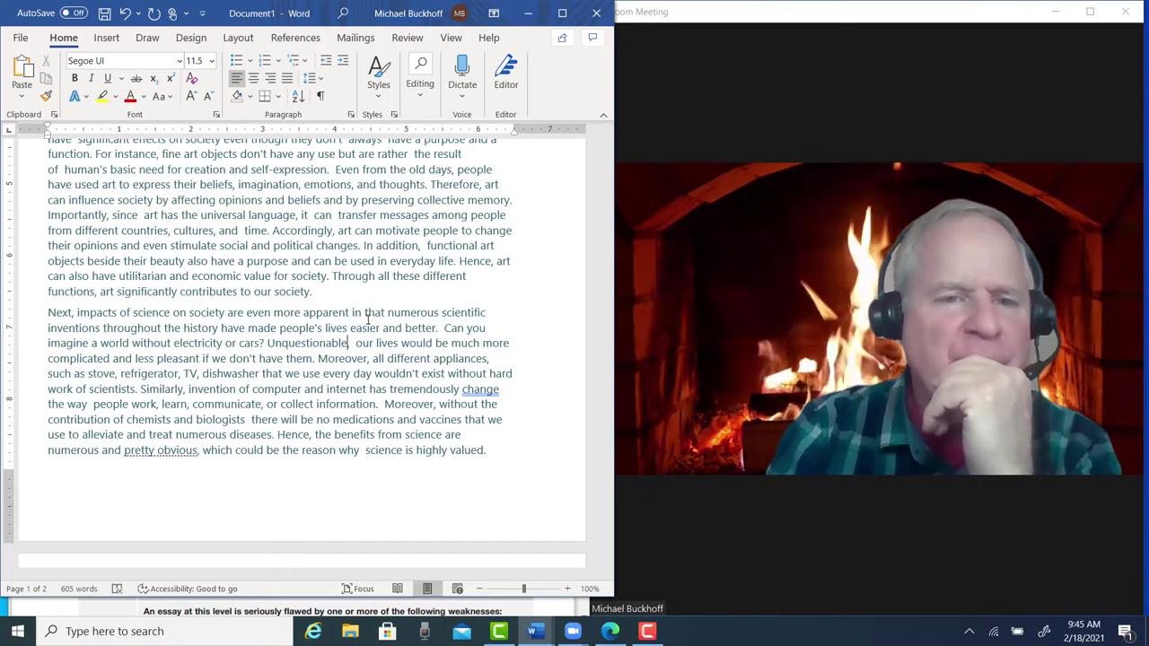
{"action": "key", "text": "BackSpace"}
{"action": "type", "text": "y,"}
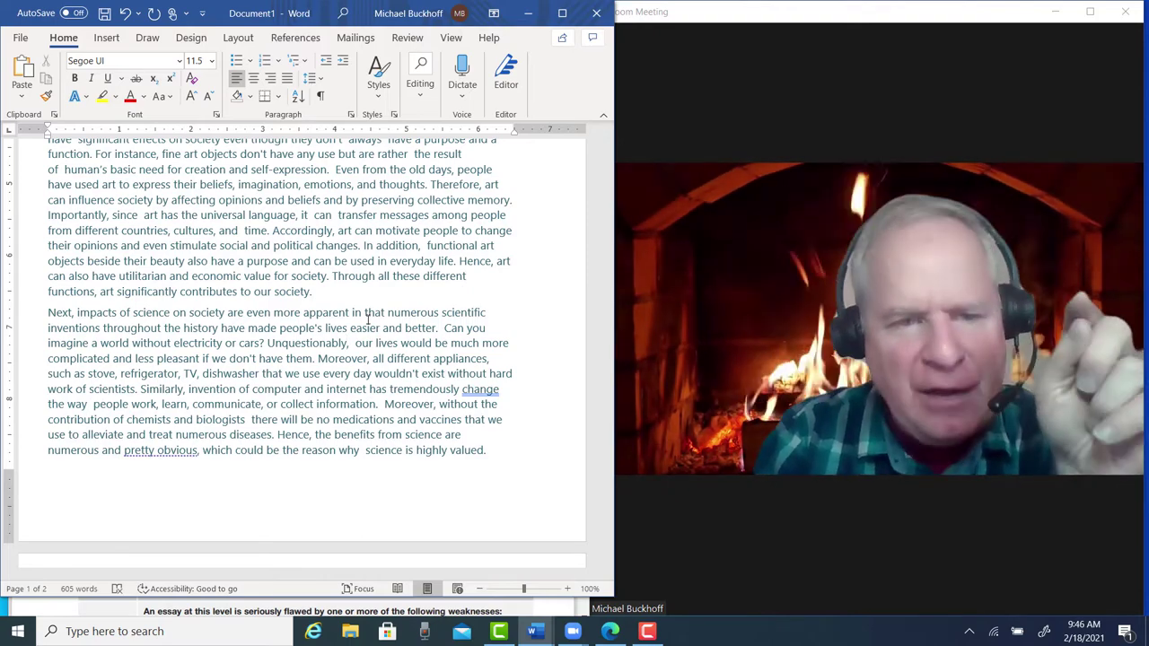
Change "don't" to "didn't" in the clause "if we don't have them" in the third paragraph.
{"action": "key", "text": "Down"}
{"action": "key", "text": "Down"}
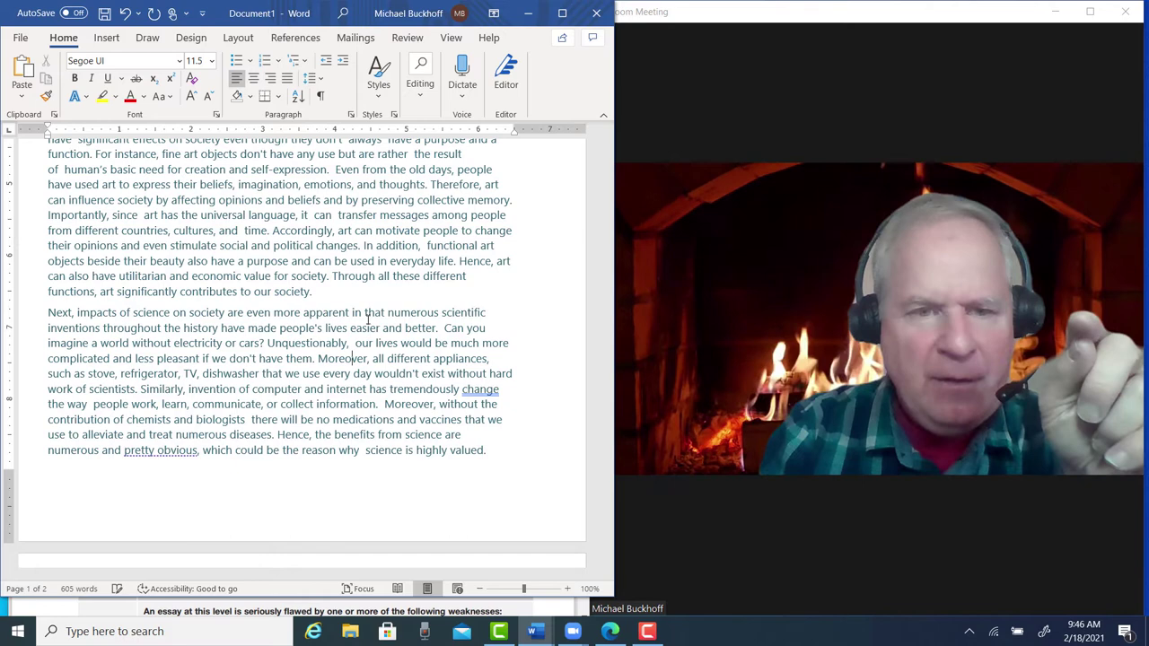
{"action": "key", "text": "Up"}
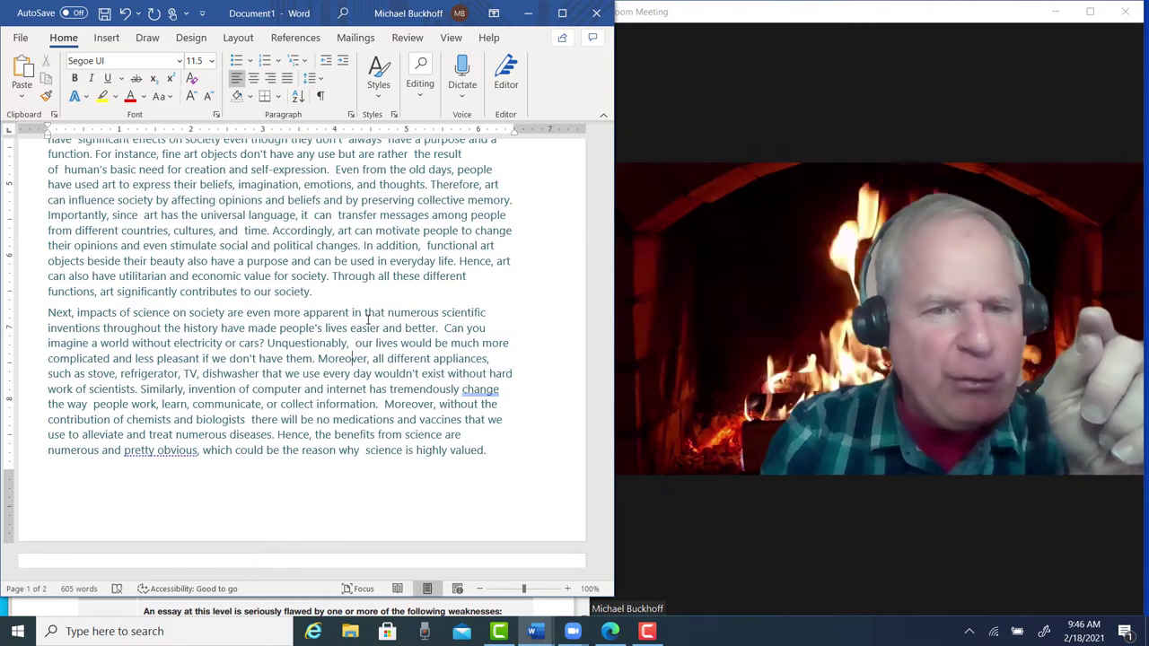
{"action": "key", "text": "Right"}
{"action": "key", "text": "Right"}
{"action": "key", "text": "Right"}
{"action": "key", "text": "Right"}
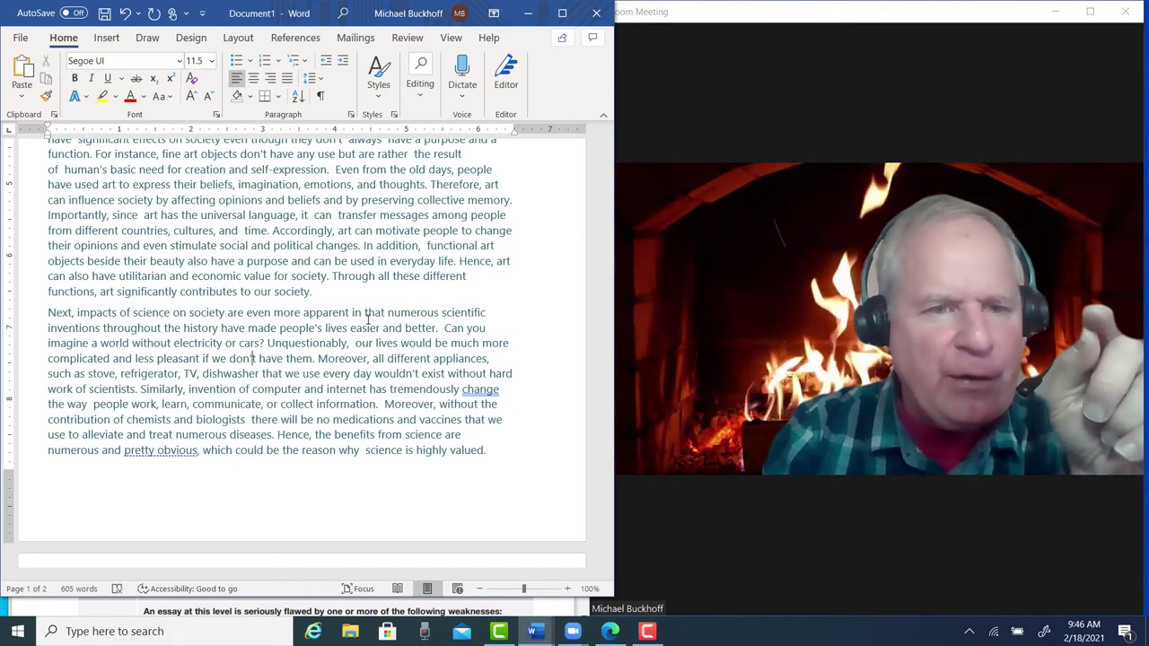
{"action": "key", "text": "BackSpace"}
{"action": "key", "text": "BackSpace"}
{"action": "key", "text": "BackSpace"}
{"action": "key", "text": "BackSpace"}
{"action": "type", "text": "idn"}
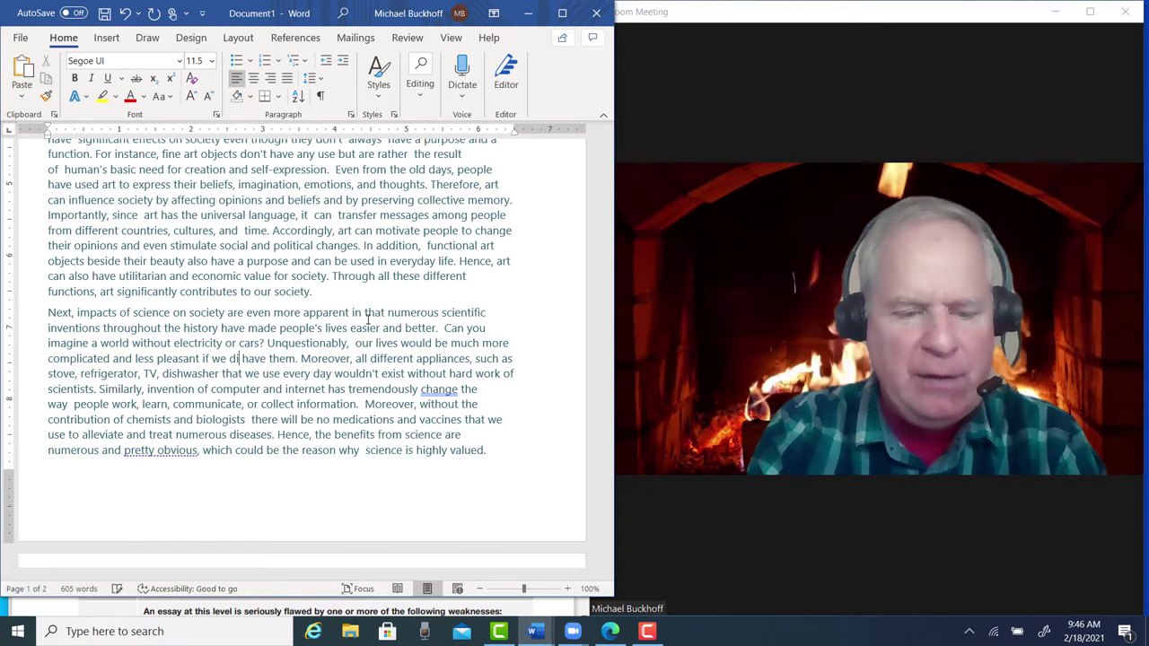
{"action": "type", "text": "'t"}
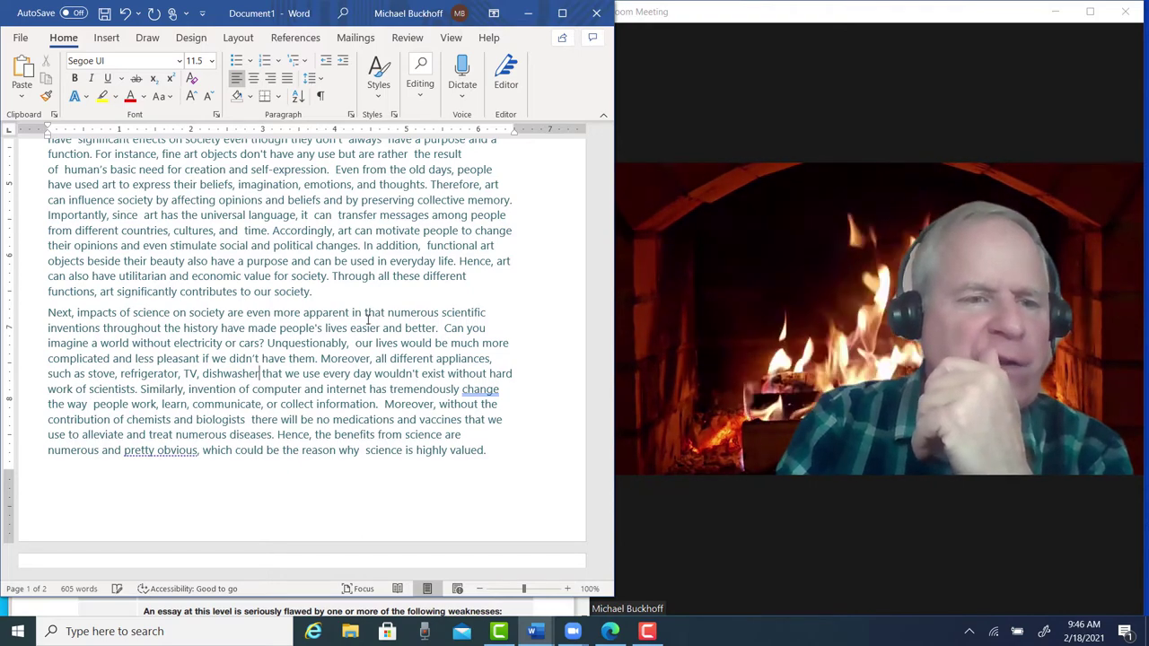
Make "stove" plural as "stoves" in the third paragraph's list of appliances.
{"action": "key", "text": "Left"}
{"action": "key", "text": "Left"}
{"action": "key", "text": "Left"}
{"action": "key", "text": "Left"}
{"action": "key", "text": "Left"}
{"action": "key", "text": "Left"}
{"action": "key", "text": "Left"}
{"action": "key", "text": "Left"}
{"action": "key", "text": "Left"}
{"action": "key", "text": "Left"}
{"action": "key", "text": "Left"}
{"action": "key", "text": "Left"}
{"action": "key", "text": "Left"}
{"action": "key", "text": "Left"}
{"action": "key", "text": "Left"}
{"action": "key", "text": "Left"}
{"action": "key", "text": "Left"}
{"action": "key", "text": "Left"}
{"action": "key", "text": "Left"}
{"action": "key", "text": "Left"}
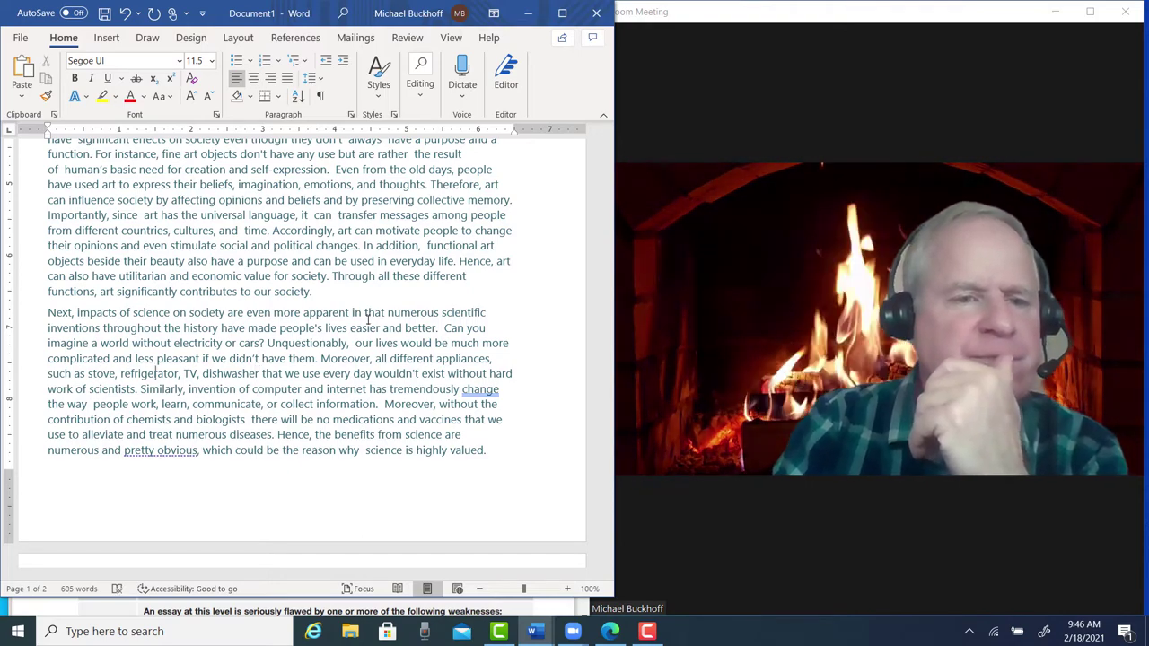
{"action": "key", "text": "Left"}
{"action": "key", "text": "BackSpace"}
{"action": "type", "text": "s"}
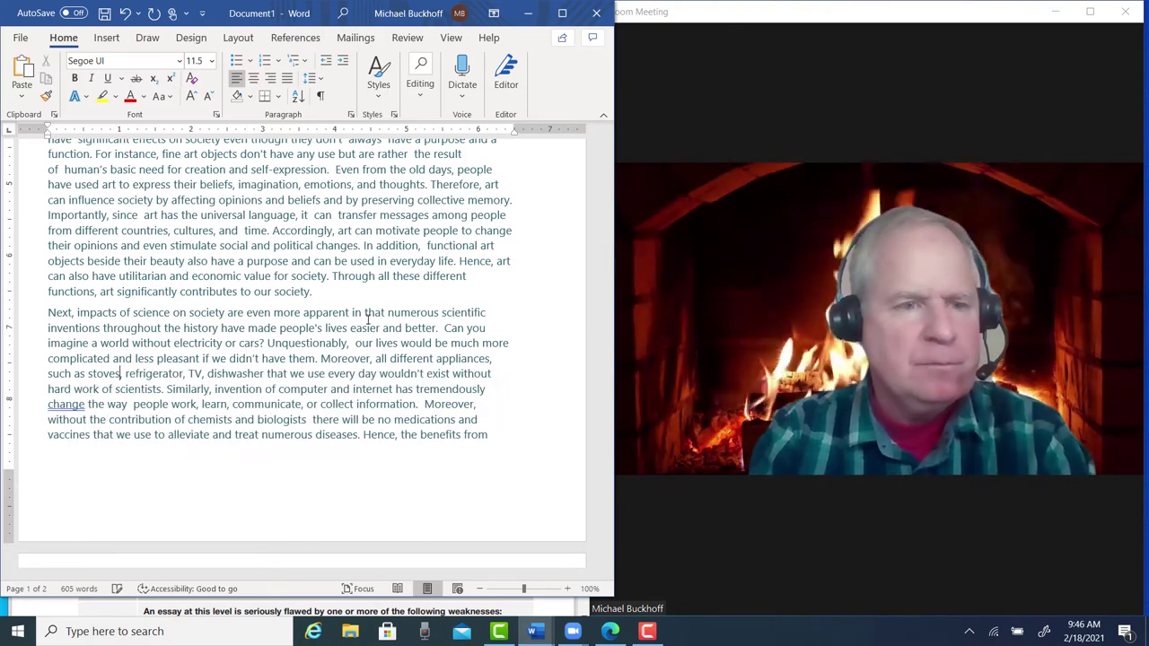
Make "refrigerator" plural as "refrigerators" in the list of appliances.
{"action": "key", "text": "Right"}
{"action": "key", "text": "Right"}
{"action": "key", "text": "Right"}
{"action": "key", "text": "Right"}
{"action": "key", "text": "Right"}
{"action": "key", "text": "Right"}
{"action": "key", "text": "Right"}
{"action": "key", "text": "Right"}
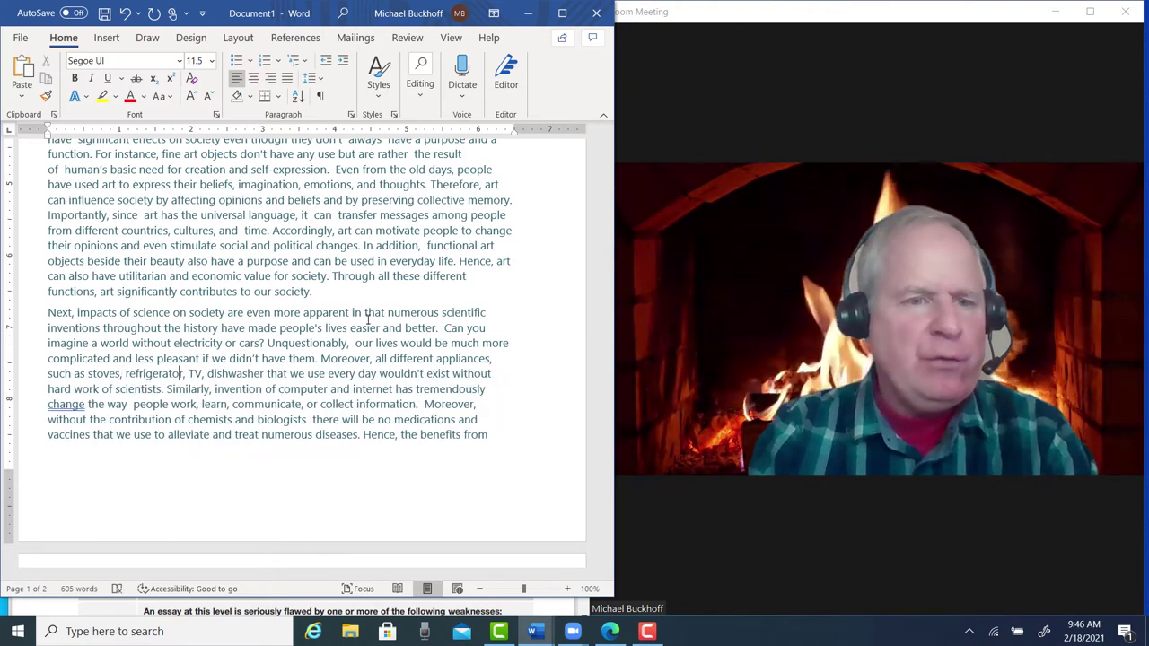
{"action": "type", "text": "s"}
Change "TV" to "TV's" in the list of appliances, keeping a comma after it.
{"action": "key", "text": "Right"}
{"action": "key", "text": "Right"}
{"action": "type", "text": "s"}
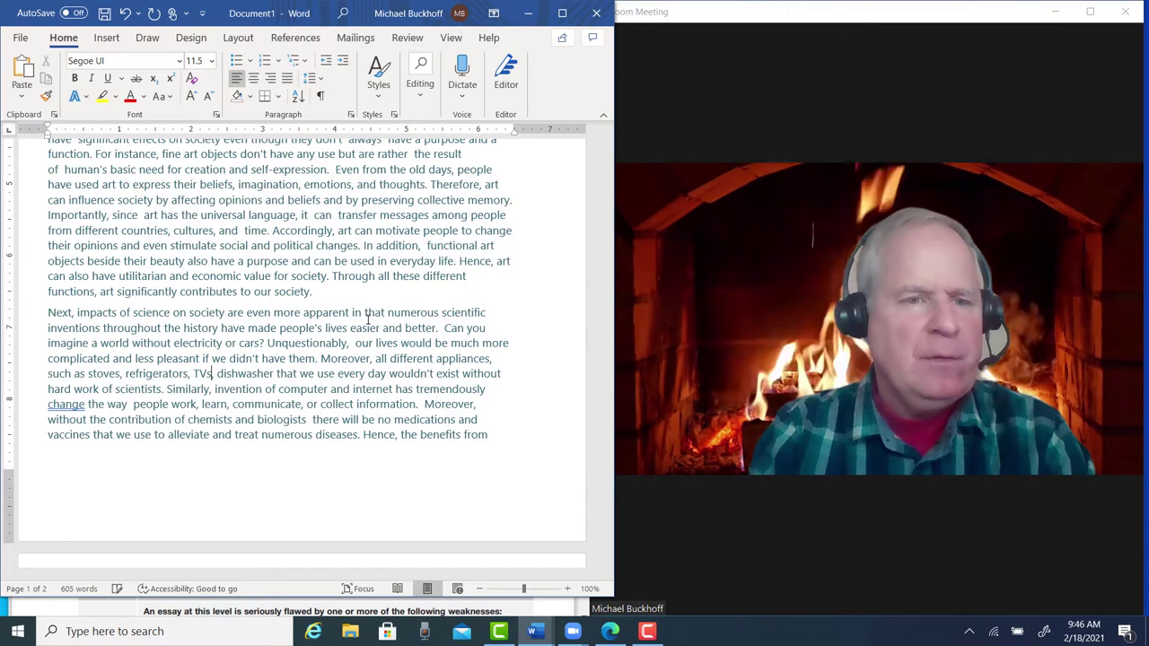
{"action": "key", "text": "Left"}
{"action": "type", "text": "'"}
{"action": "key", "text": "Right"}
{"action": "type", "text": ","}
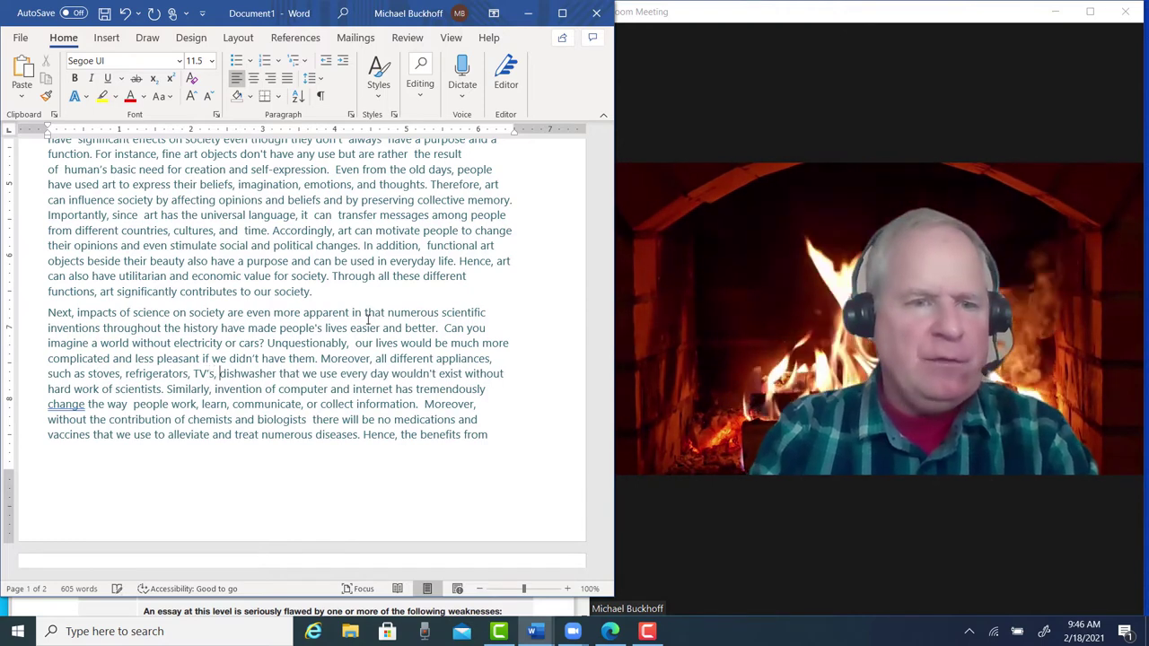
Make "dishwasher" plural as "dishwashers" and insert "and" before it to close the list of appliances.
{"action": "key", "text": "Right"}
{"action": "type", "text": "s "}
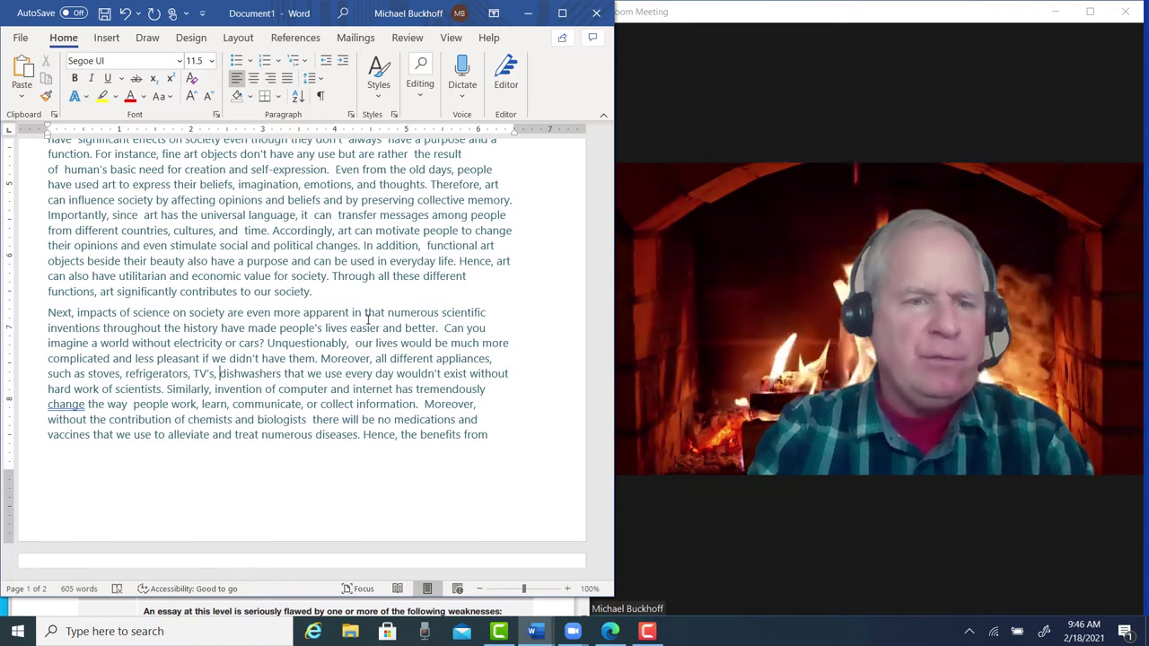
{"action": "type", "text": "and"}
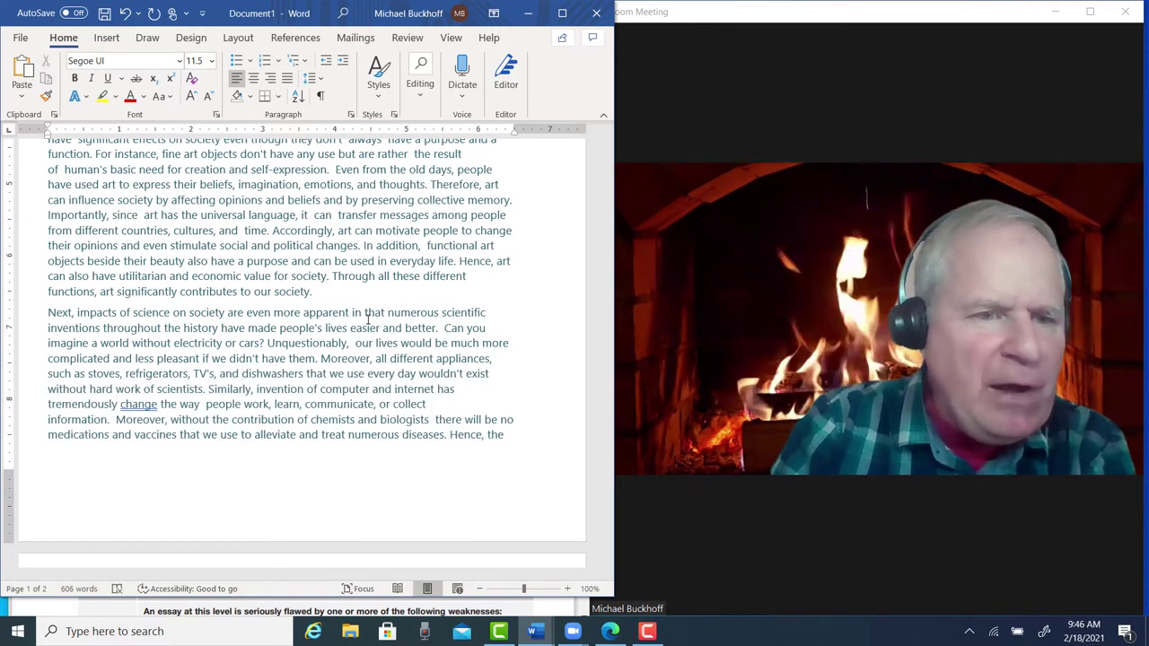
Insert the article "the" before "hard work of scientists" in the third paragraph.
{"action": "key", "text": "Down"}
{"action": "key", "text": "ctrl+Left"}
{"action": "key", "text": "ctrl+Left"}
{"action": "key", "text": "ctrl+Left"}
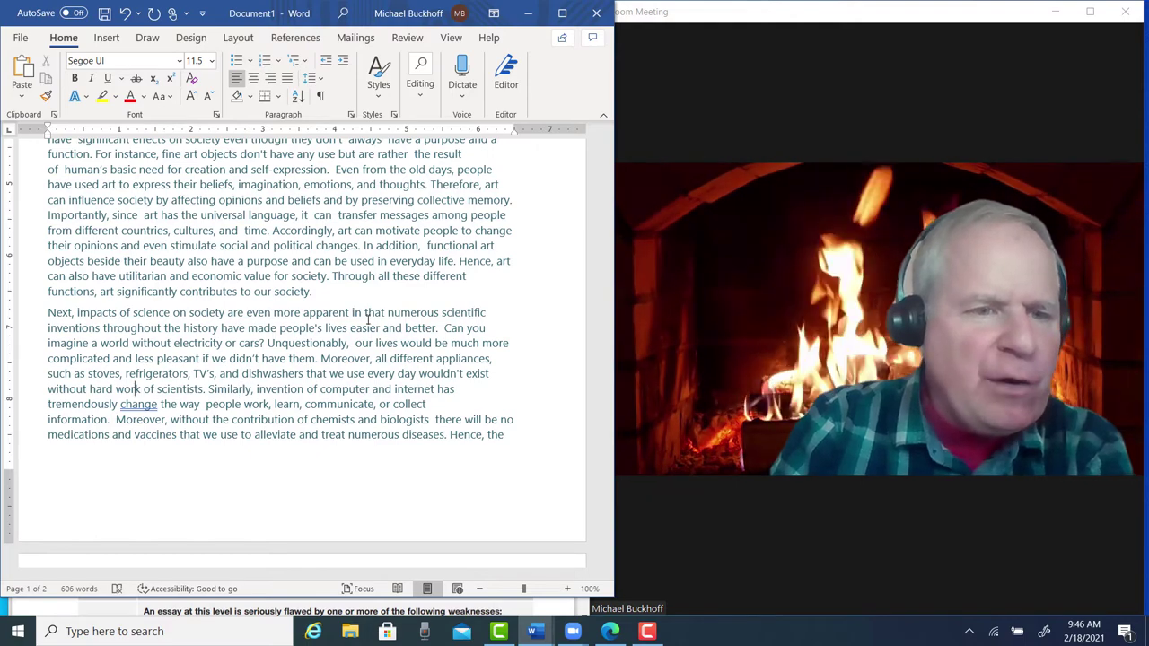
{"action": "key", "text": "Left"}
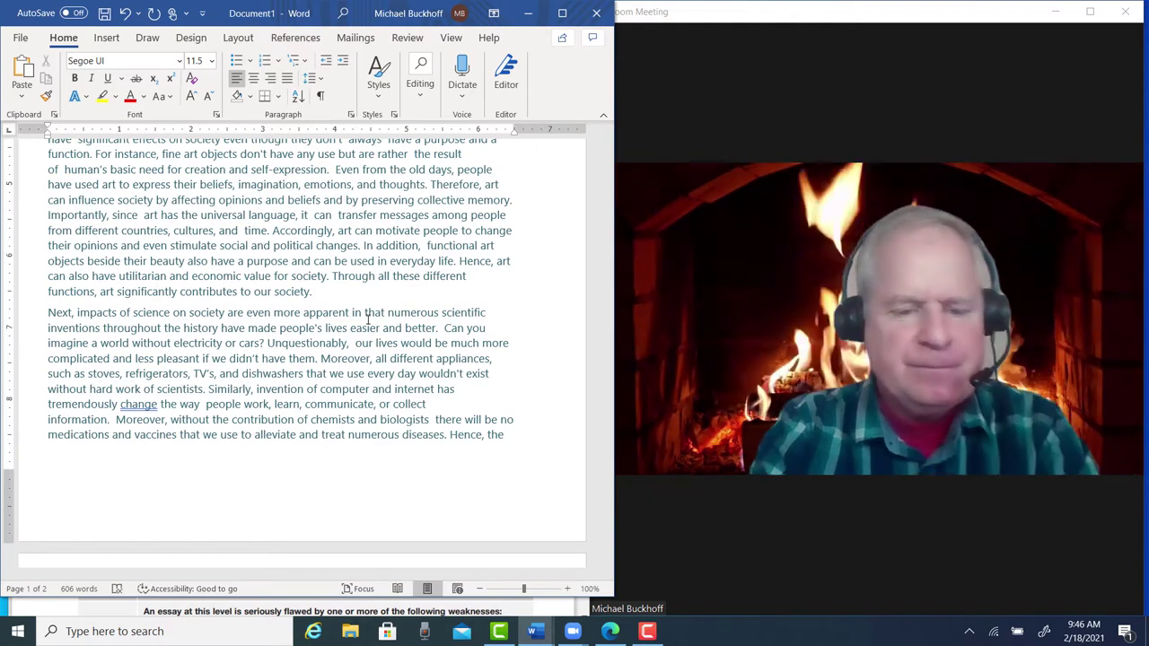
{"action": "type", "text": "the"}
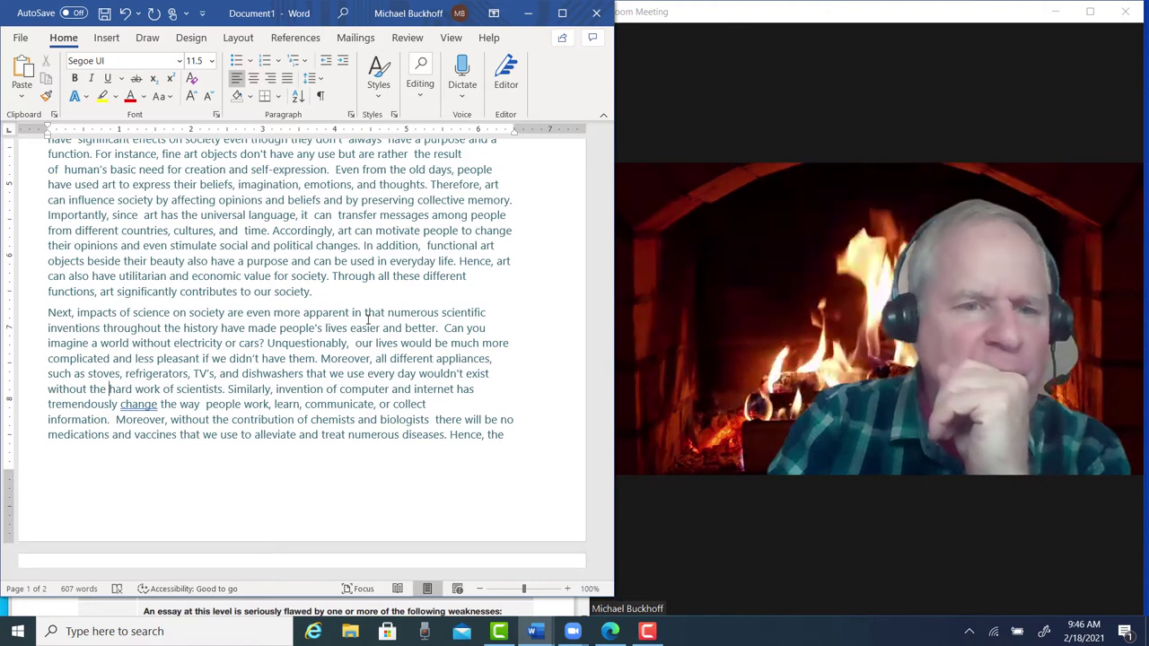
Insert the article "the" before "invention" in the third paragraph's sentence beginning "Similarly".
{"action": "key", "text": "Right"}
{"action": "key", "text": "Right"}
{"action": "key", "text": "Right"}
{"action": "key", "text": "Right"}
{"action": "key", "text": "Right"}
{"action": "key", "text": "Right"}
{"action": "key", "text": "Right"}
{"action": "key", "text": "Right"}
{"action": "key", "text": "Right"}
{"action": "key", "text": "Right"}
{"action": "key", "text": "Right"}
{"action": "key", "text": "Right"}
{"action": "key", "text": "Right"}
{"action": "key", "text": "Right"}
{"action": "key", "text": "Right"}
{"action": "key", "text": "Right"}
{"action": "key", "text": "Right"}
{"action": "key", "text": "Right"}
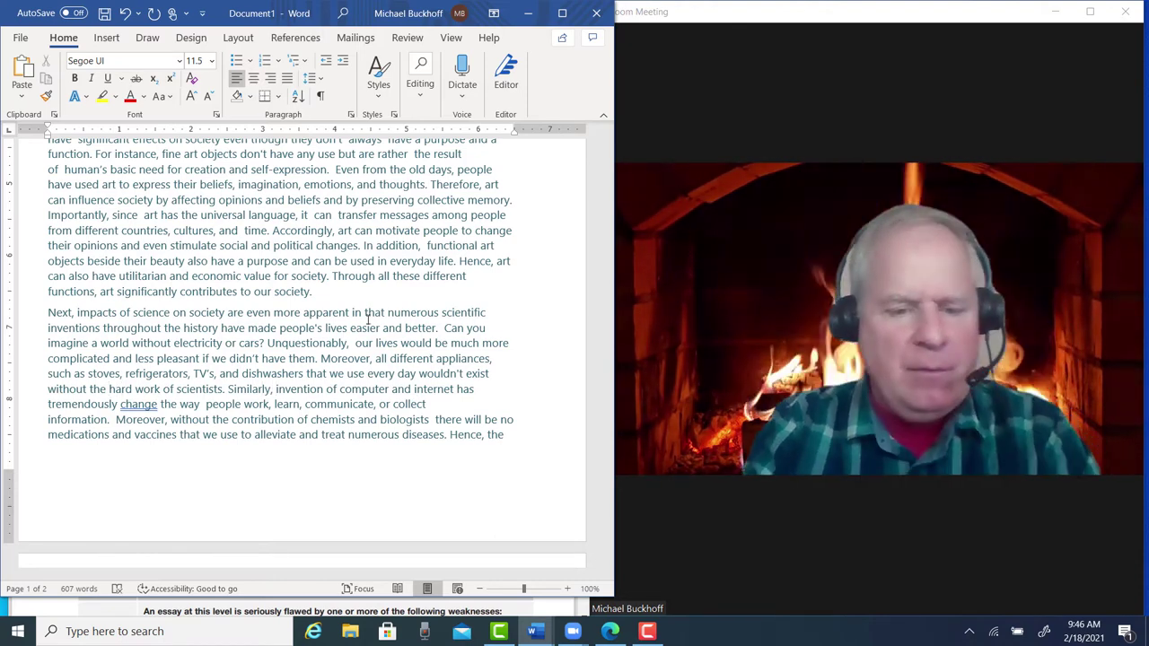
{"action": "type", "text": "the"}
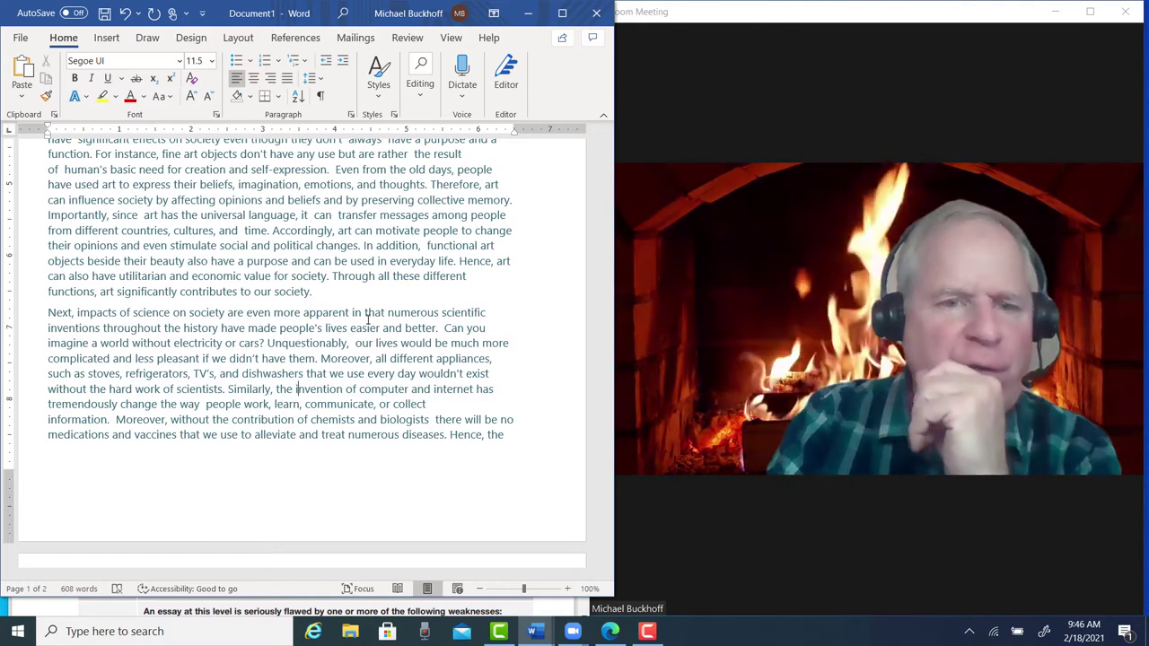
Make "computer" plural as "computers" in the sentence beginning "Similarly".
{"action": "key", "text": "Right"}
{"action": "key", "text": "Right"}
{"action": "key", "text": "Right"}
{"action": "key", "text": "Right"}
{"action": "key", "text": "Right"}
{"action": "key", "text": "Right"}
{"action": "key", "text": "Right"}
{"action": "key", "text": "Right"}
{"action": "key", "text": "Right"}
{"action": "key", "text": "Right"}
{"action": "key", "text": "Right"}
{"action": "key", "text": "Right"}
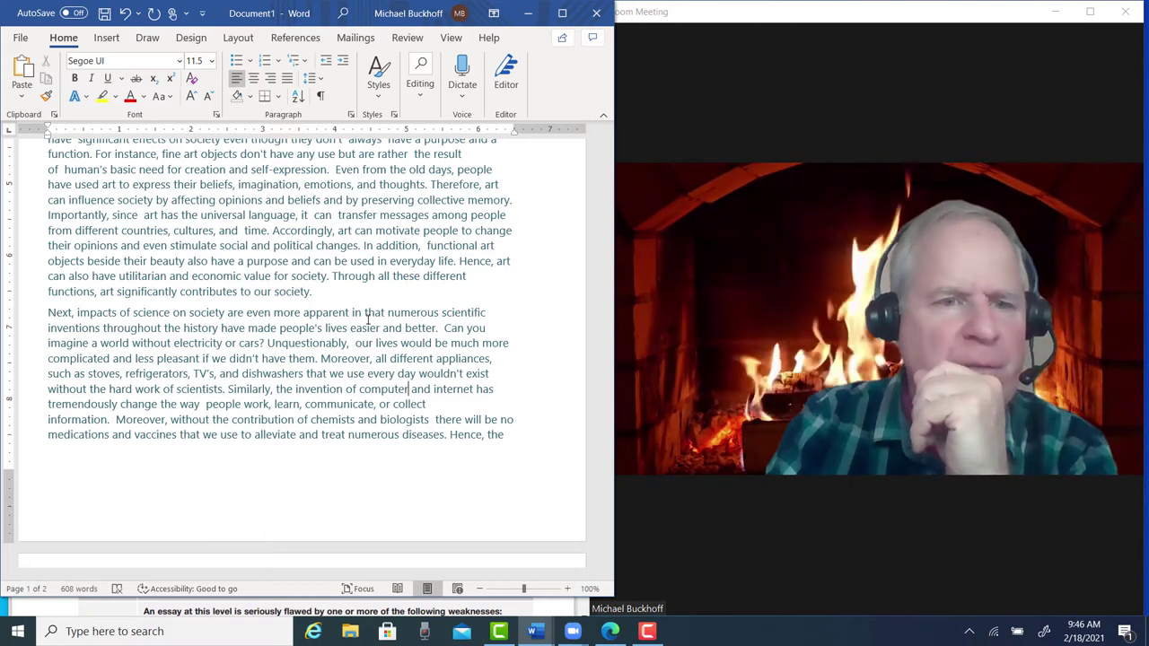
{"action": "type", "text": "s"}
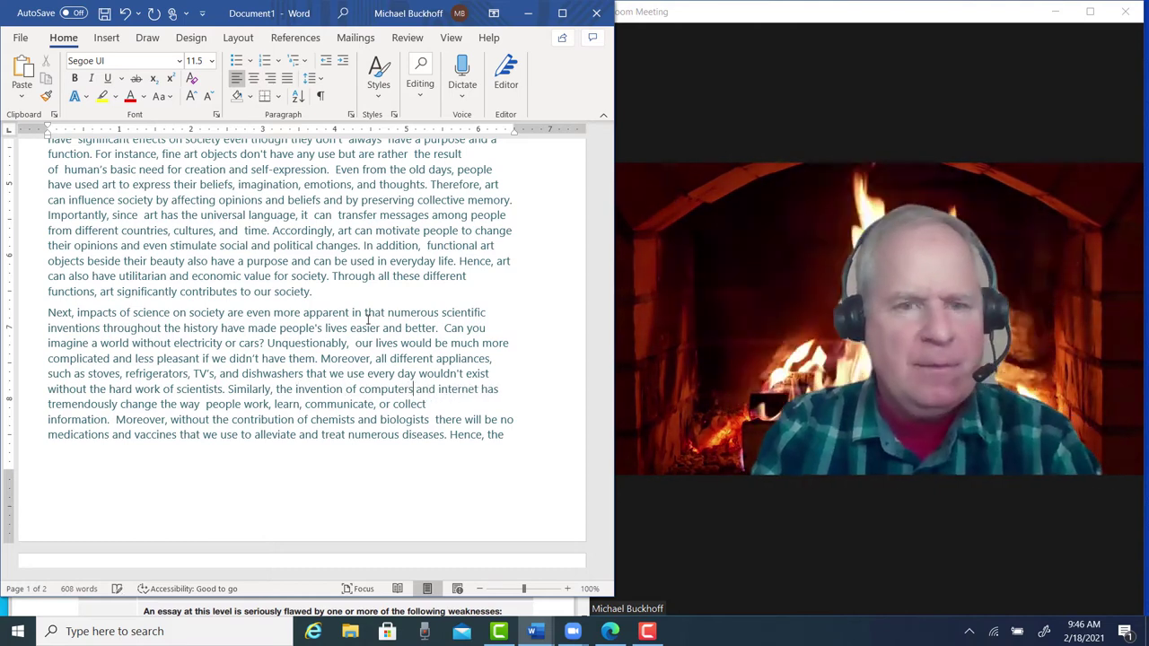
Insert the article "the" before "internet" in the sentence beginning "Similarly".
{"action": "key", "text": "Right"}
{"action": "key", "text": "Right"}
{"action": "key", "text": "Right"}
{"action": "key", "text": "Right"}
{"action": "key", "text": "Right"}
{"action": "key", "text": "Right"}
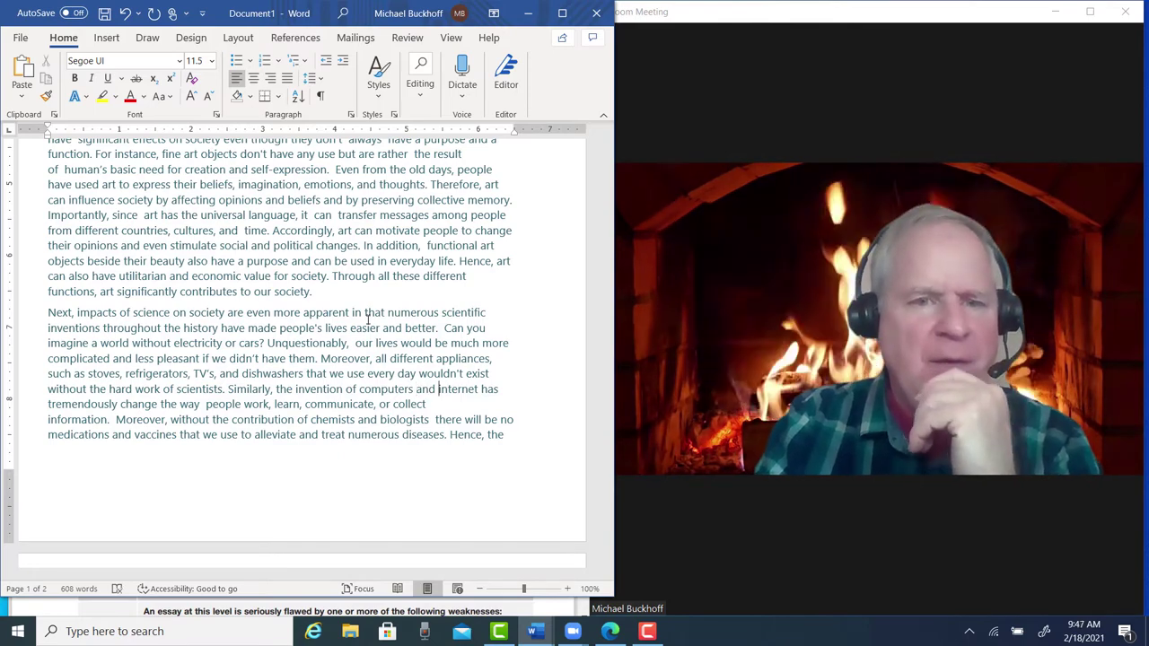
{"action": "type", "text": "the"}
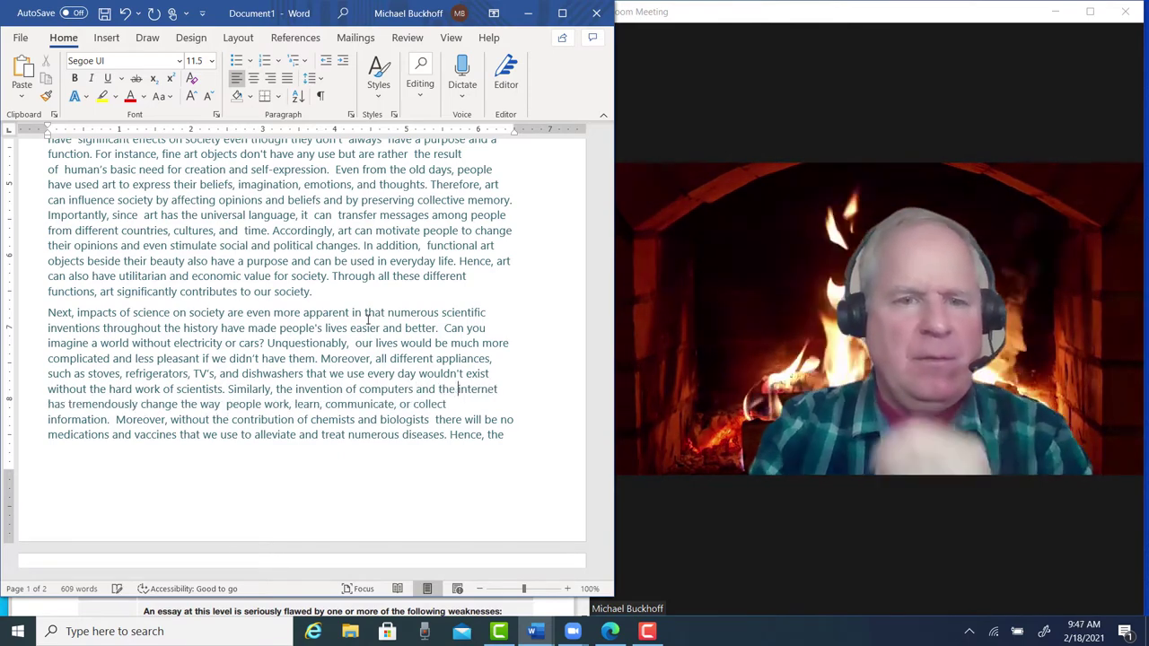
Make "invention" plural as "inventions" in the sentence about computers and the internet.
{"action": "key", "text": "Left"}
{"action": "key", "text": "Left"}
{"action": "key", "text": "Left"}
{"action": "key", "text": "Left"}
{"action": "key", "text": "Left"}
{"action": "key", "text": "Left"}
{"action": "key", "text": "Left"}
{"action": "key", "text": "Left"}
{"action": "key", "text": "Left"}
{"action": "key", "text": "Left"}
{"action": "key", "text": "Left"}
{"action": "key", "text": "Left"}
{"action": "key", "text": "Left"}
{"action": "key", "text": "Left"}
{"action": "key", "text": "Left"}
{"action": "key", "text": "Left"}
{"action": "key", "text": "Left"}
{"action": "key", "text": "Left"}
{"action": "key", "text": "Left"}
{"action": "key", "text": "Left"}
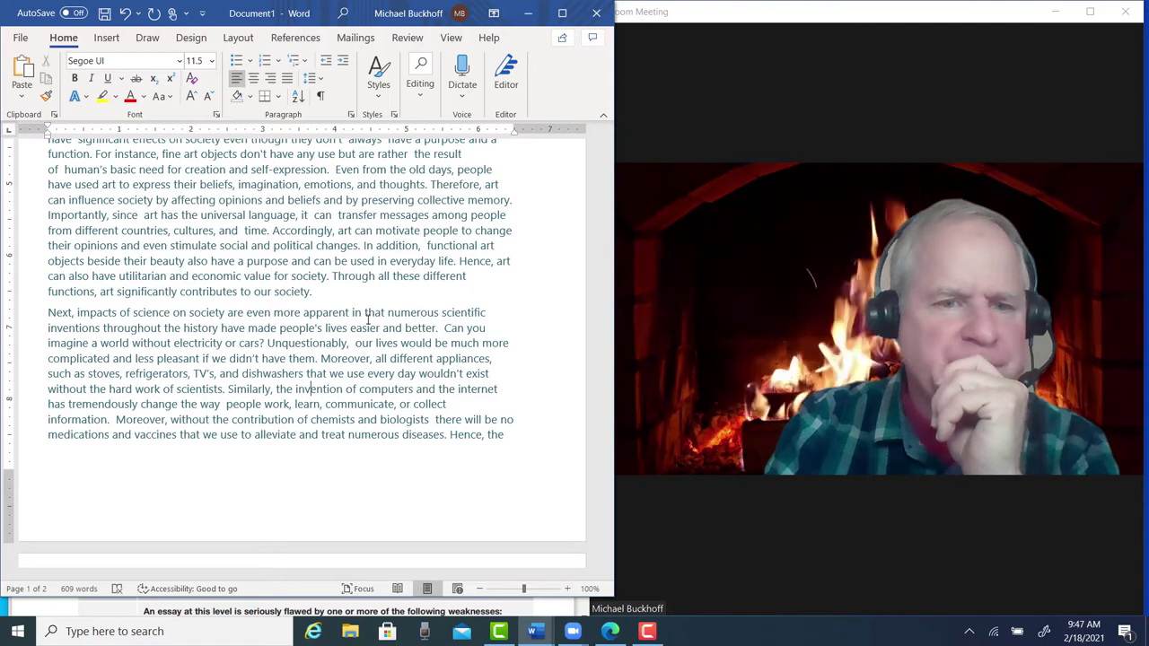
{"action": "key", "text": "Right"}
{"action": "key", "text": "Right"}
{"action": "key", "text": "Right"}
{"action": "key", "text": "Right"}
{"action": "key", "text": "Right"}
{"action": "type", "text": "s"}
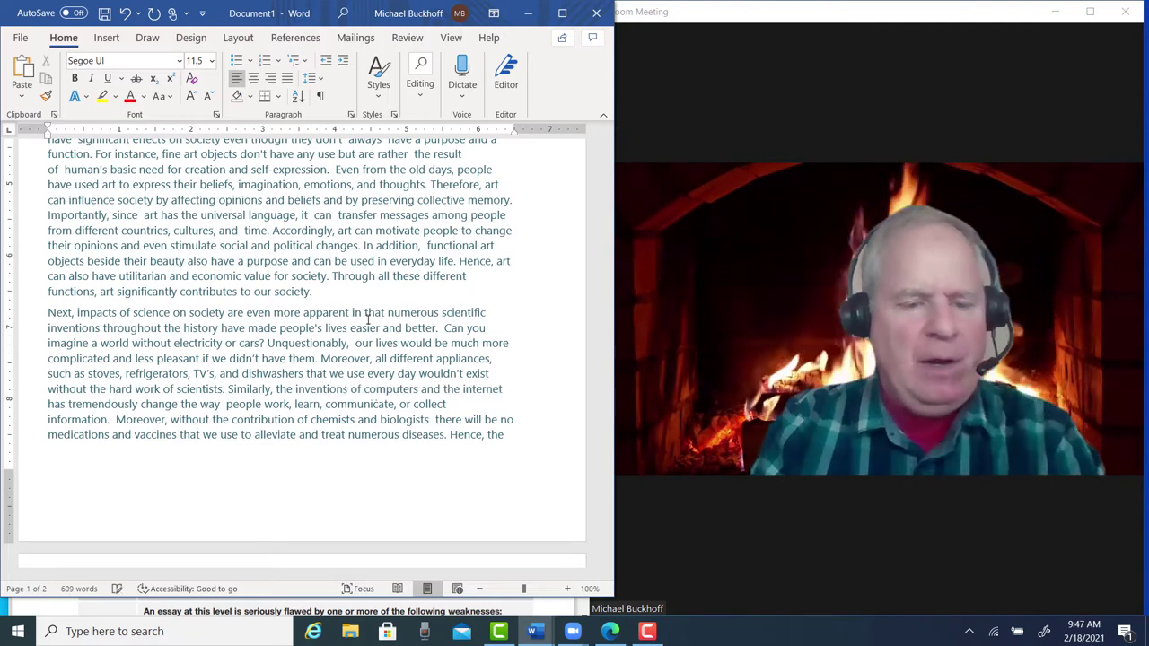
Correct "has tremendously change" to "have tremendously changed" in the sentence about computers and the internet.
{"action": "key", "text": "Right"}
{"action": "key", "text": "Right"}
{"action": "key", "text": "Right"}
{"action": "key", "text": "Right"}
{"action": "key", "text": "Right"}
{"action": "key", "text": "Right"}
{"action": "key", "text": "Right"}
{"action": "key", "text": "Right"}
{"action": "key", "text": "Right"}
{"action": "key", "text": "Right"}
{"action": "key", "text": "Right"}
{"action": "key", "text": "Right"}
{"action": "key", "text": "Right"}
{"action": "key", "text": "Right"}
{"action": "key", "text": "Right"}
{"action": "key", "text": "Right"}
{"action": "key", "text": "Right"}
{"action": "key", "text": "Right"}
{"action": "key", "text": "Right"}
{"action": "key", "text": "Right"}
{"action": "key", "text": "Right"}
{"action": "key", "text": "Right"}
{"action": "key", "text": "Right"}
{"action": "key", "text": "Right"}
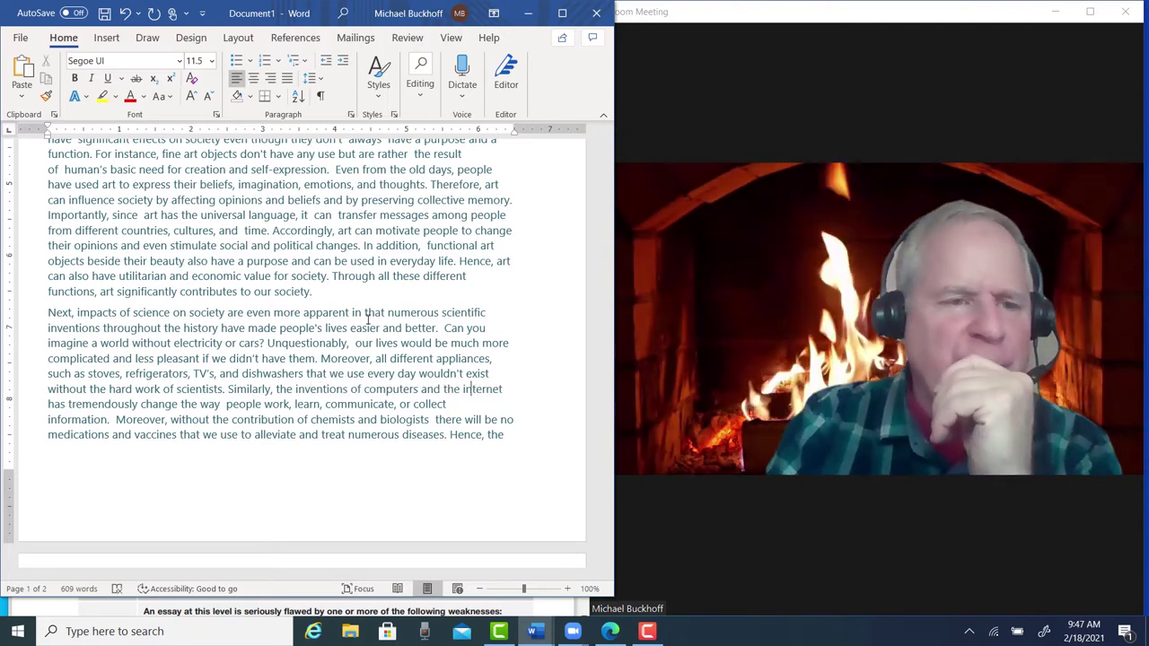
{"action": "key", "text": "Left"}
{"action": "key", "text": "Left"}
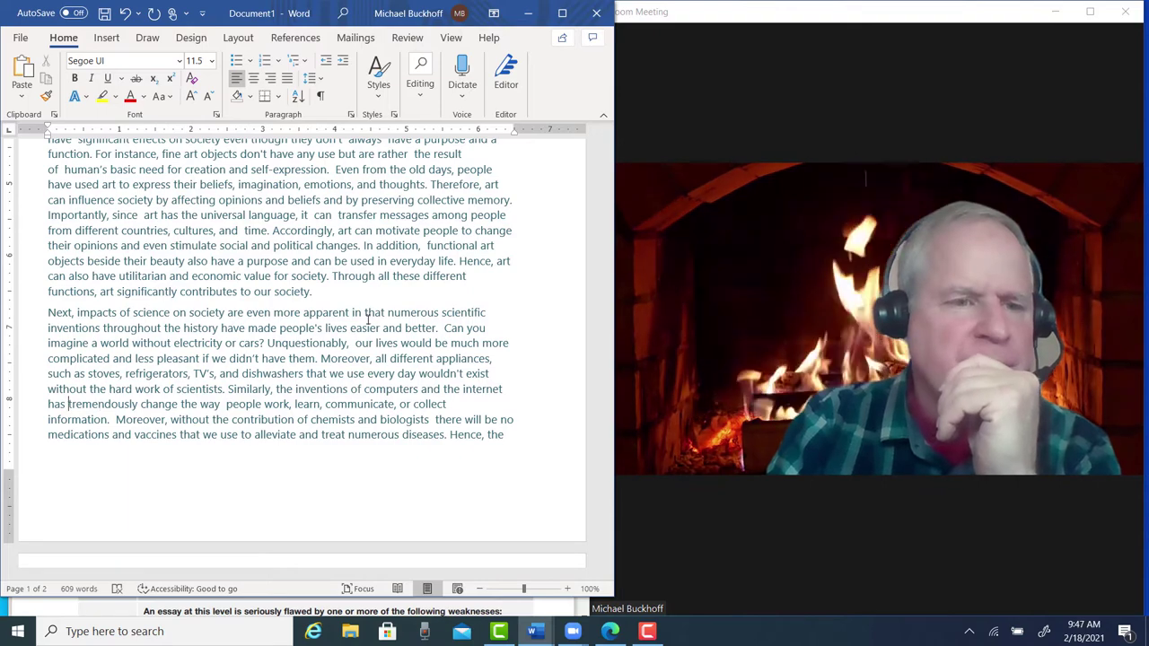
{"action": "key", "text": "Left"}
{"action": "key", "text": "BackSpace"}
{"action": "type", "text": "ve ma"}
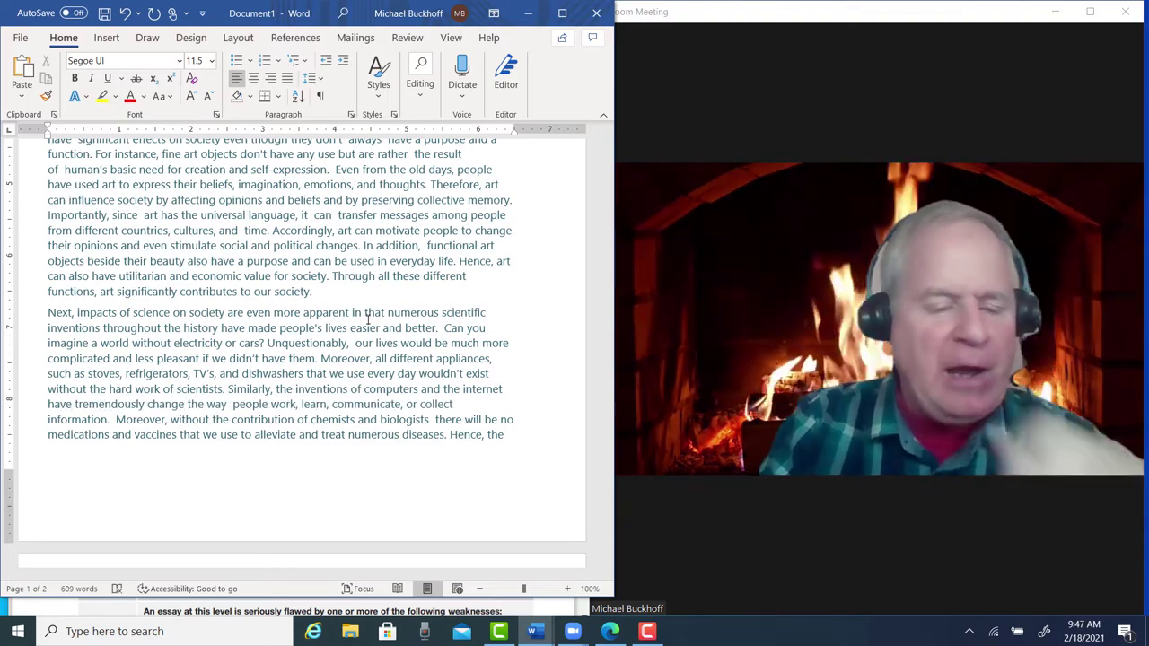
{"action": "type", "text": "d"}
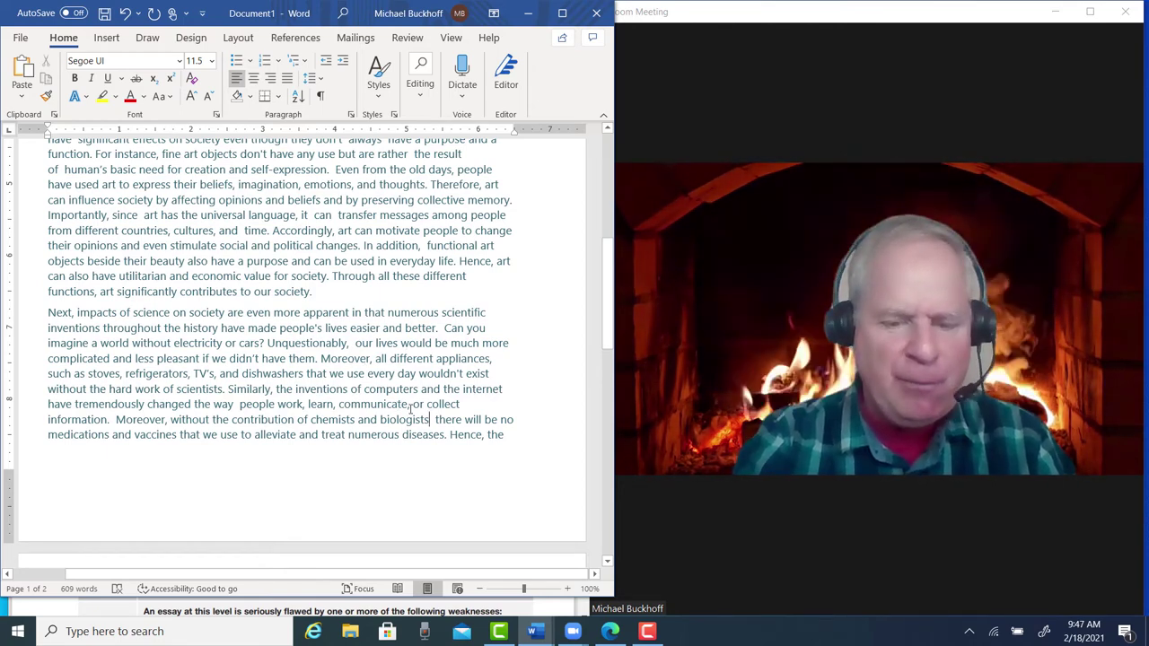
Add a comma after "biologists" and change "will" to "would" in the sentence beginning "Moreover, without the contribution".
{"action": "type", "text": ","}
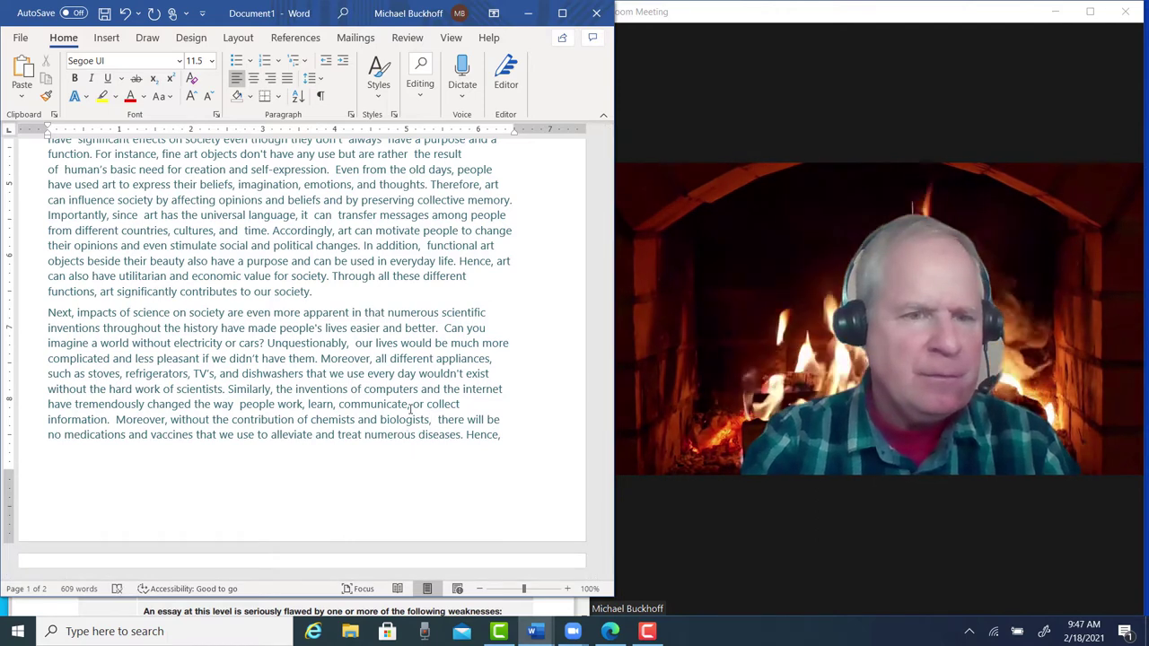
{"action": "key", "text": "Right"}
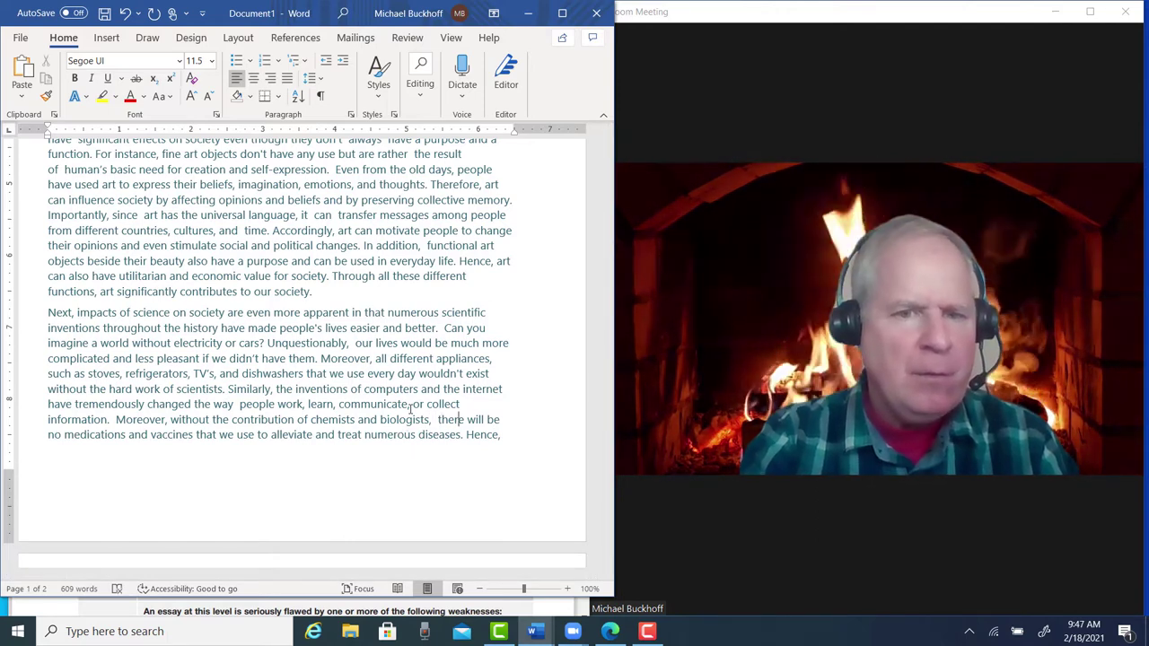
{"action": "key", "text": "Right"}
{"action": "key", "text": "Right"}
{"action": "key", "text": "Right"}
{"action": "key", "text": "Right"}
{"action": "key", "text": "Right"}
{"action": "key", "text": "Right"}
{"action": "key", "text": "Right"}
{"action": "key", "text": "Right"}
{"action": "key", "text": "Right"}
{"action": "key", "text": "Right"}
{"action": "key", "text": "BackSpace"}
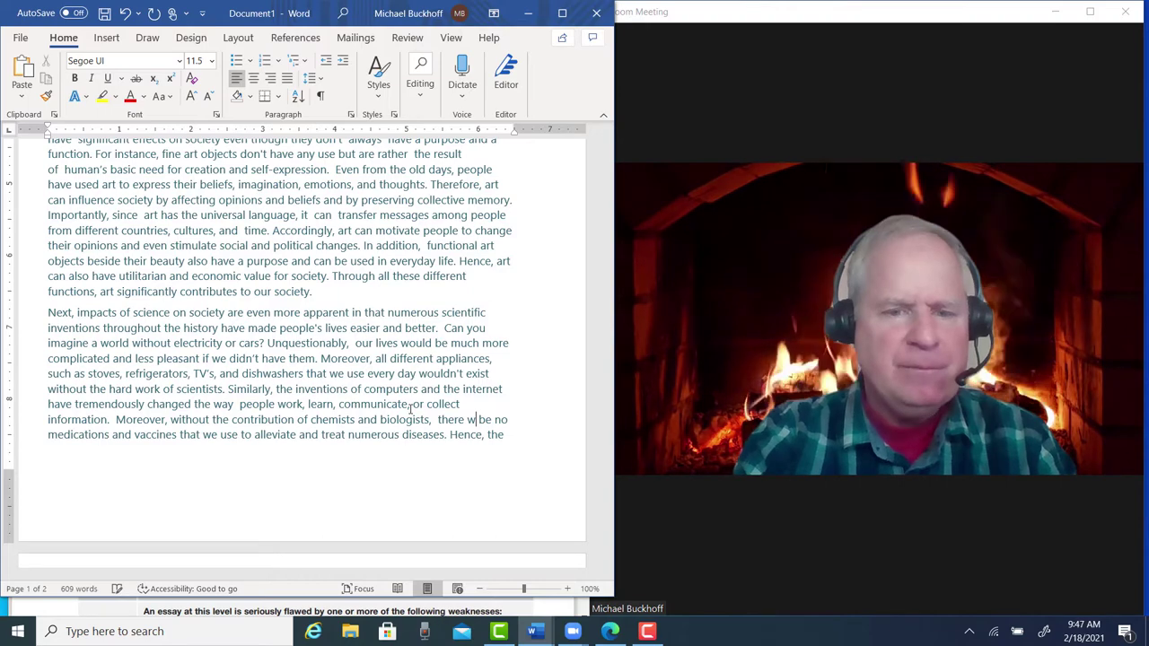
{"action": "key", "text": "BackSpace"}
{"action": "key", "text": "BackSpace"}
{"action": "type", "text": "ould"}
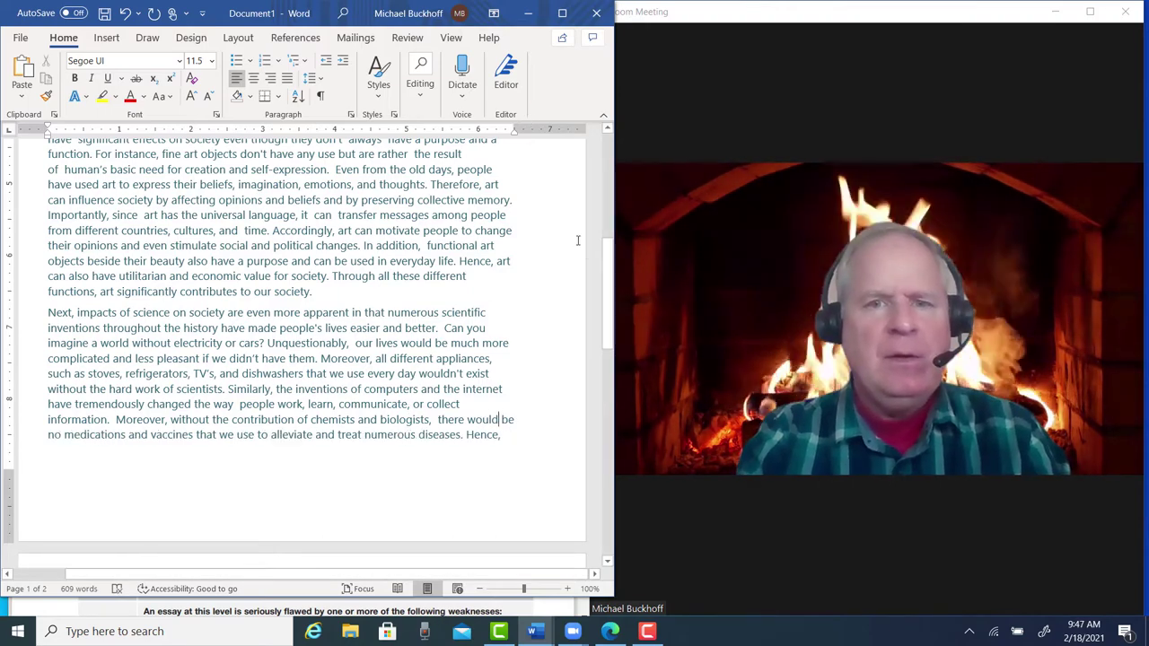
Set the independent writing score to 4.25/5.0 in the feedback note above the essay.
{"action": "left_click_drag", "start_coordinate": [607, 283], "coordinate": [606, 186]}
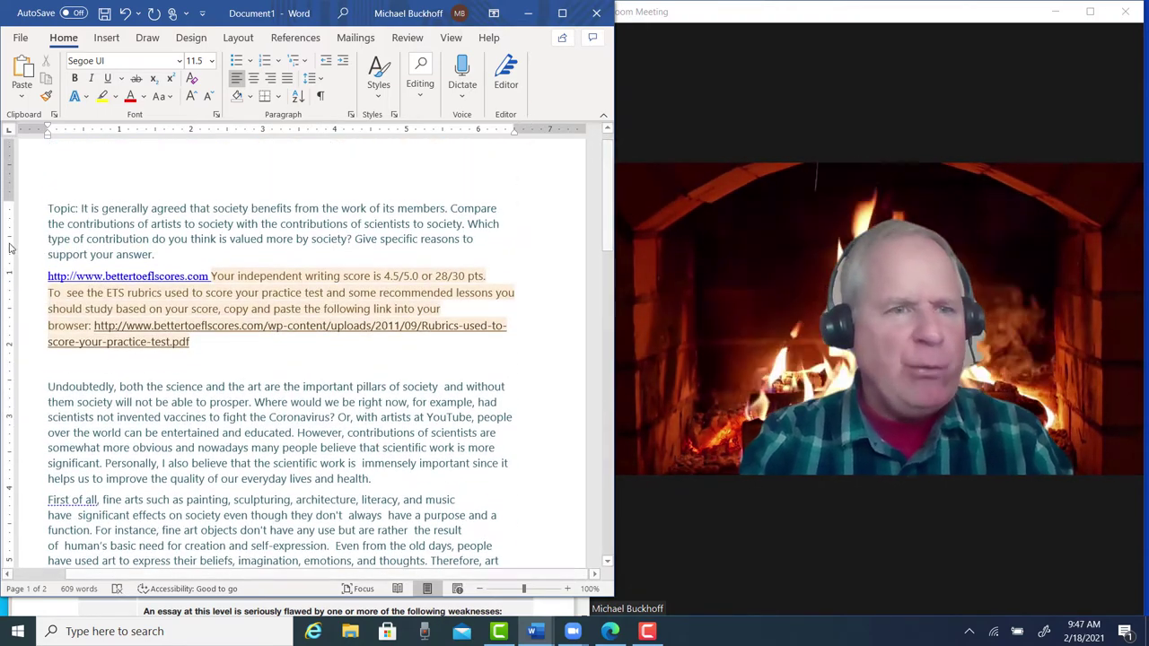
{"action": "left_click", "coordinate": [396, 276]}
{"action": "key", "text": "BackSpace"}
{"action": "type", "text": "25"}
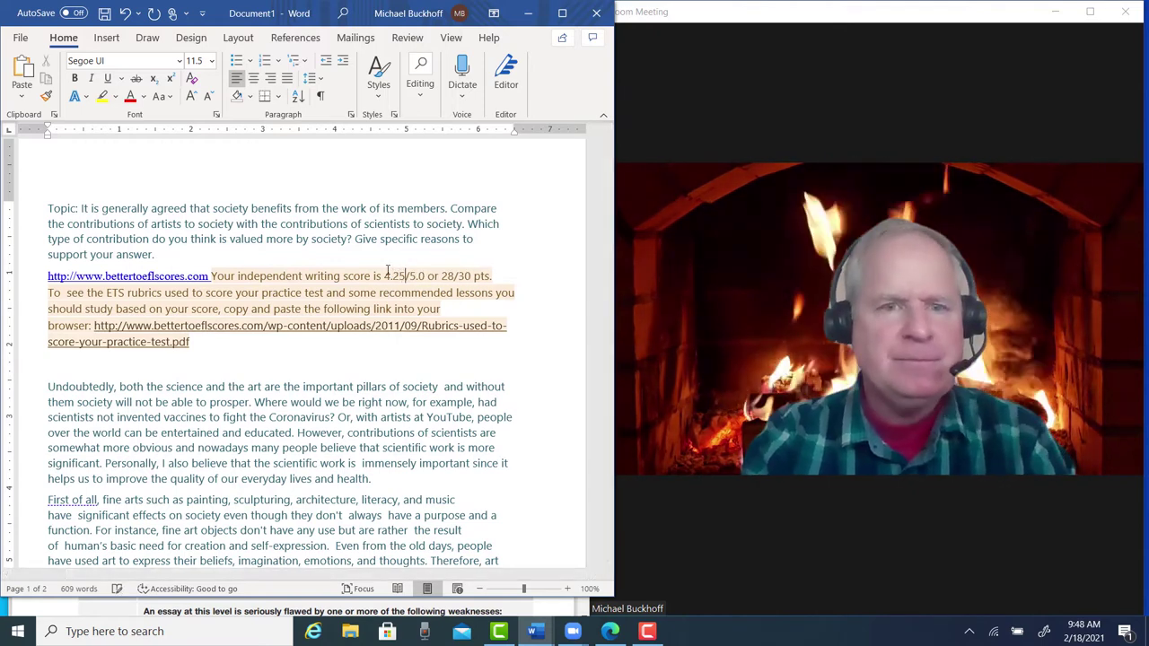
{"action": "key", "text": "Right"}
{"action": "key", "text": "Right"}
{"action": "key", "text": "Right"}
{"action": "key", "text": "Right"}
{"action": "key", "text": "Right"}
{"action": "key", "text": "Right"}
{"action": "key", "text": "Right"}
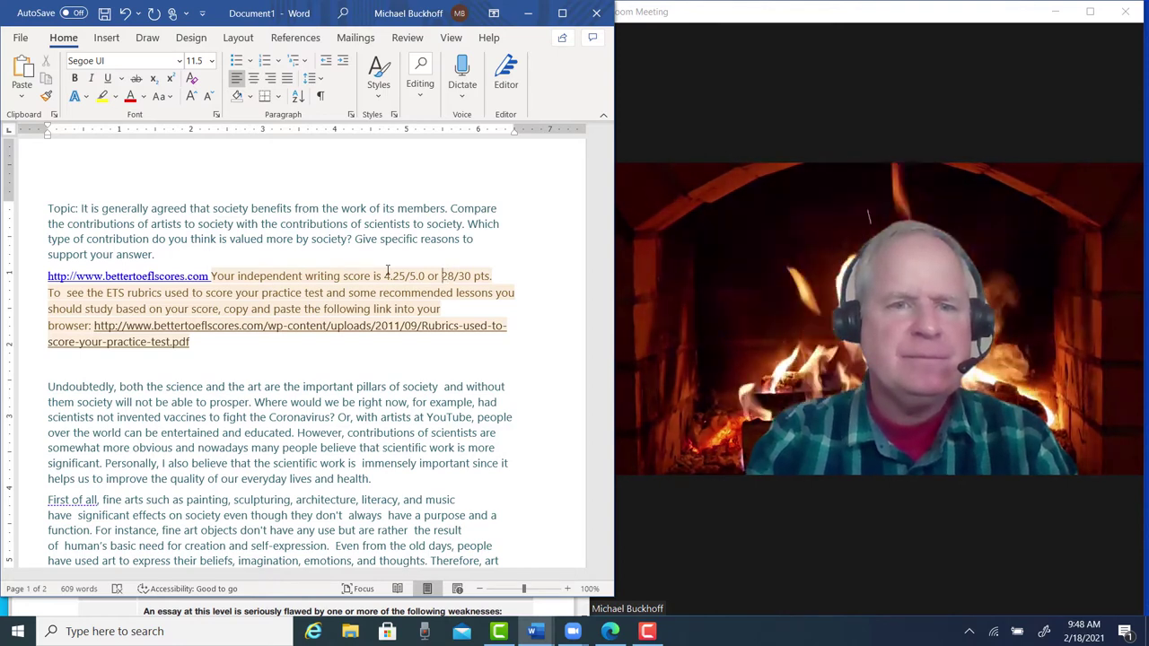
Change the independent writing score in the feedback note to 4.0/5.0 or 25/30 pts.
{"action": "left_click", "coordinate": [388, 273]}
{"action": "key", "text": "Delete"}
{"action": "key", "text": "Delete"}
{"action": "key", "text": "Delete"}
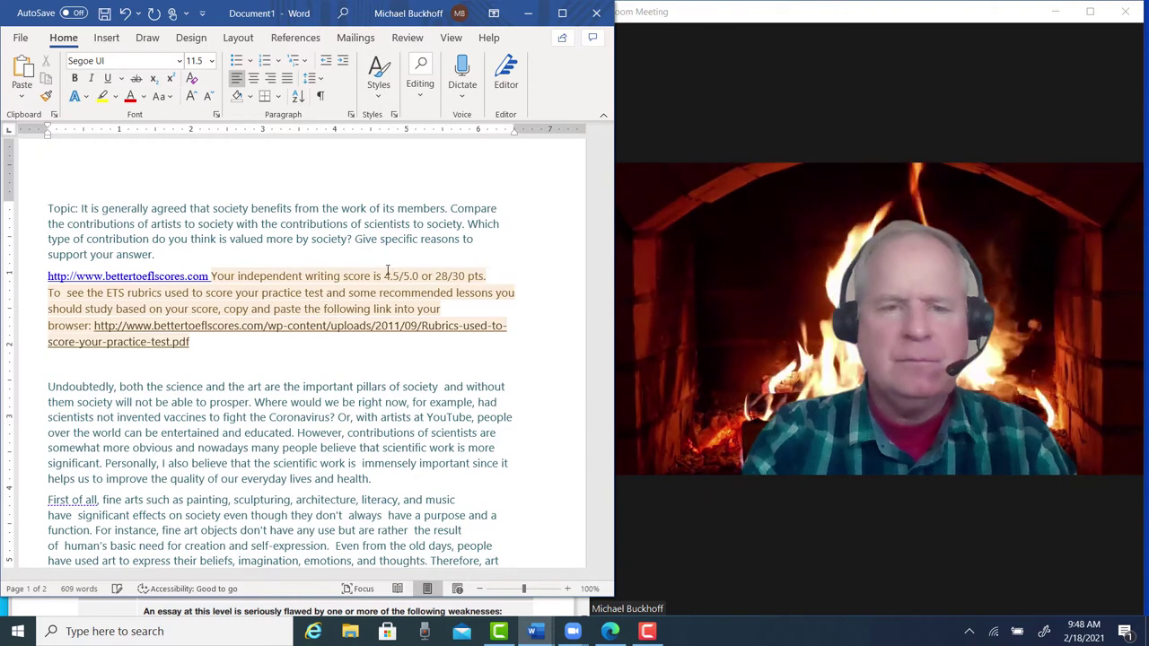
{"action": "type", "text": ".0"}
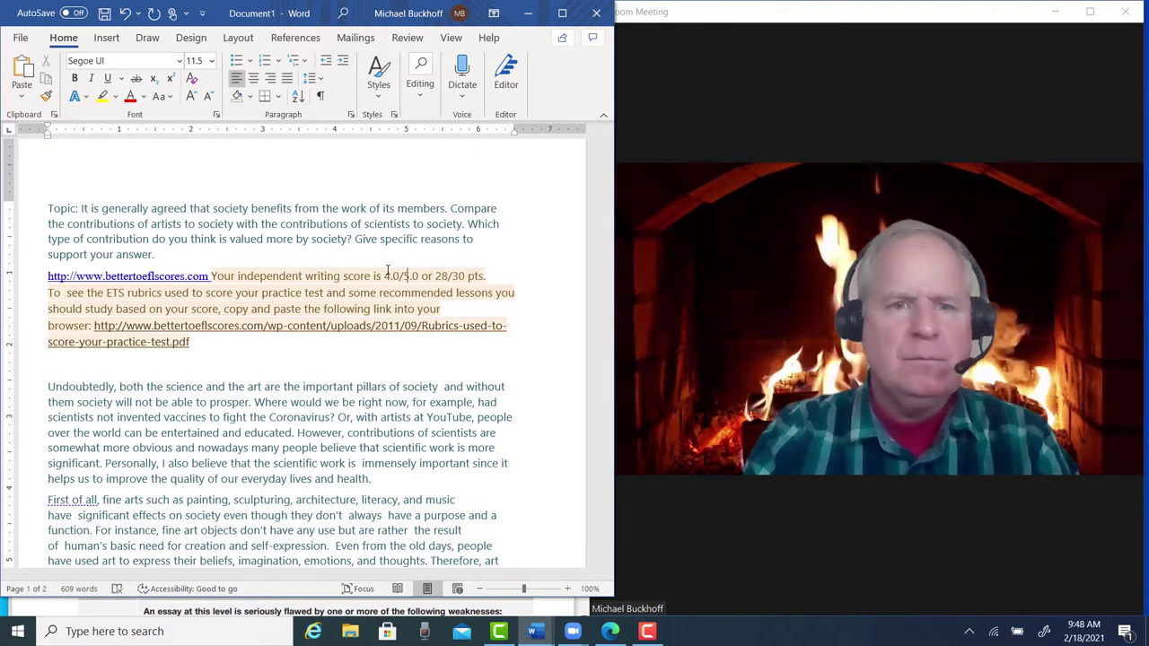
{"action": "key", "text": "Delete"}
{"action": "key", "text": "Delete"}
{"action": "type", "text": "25"}
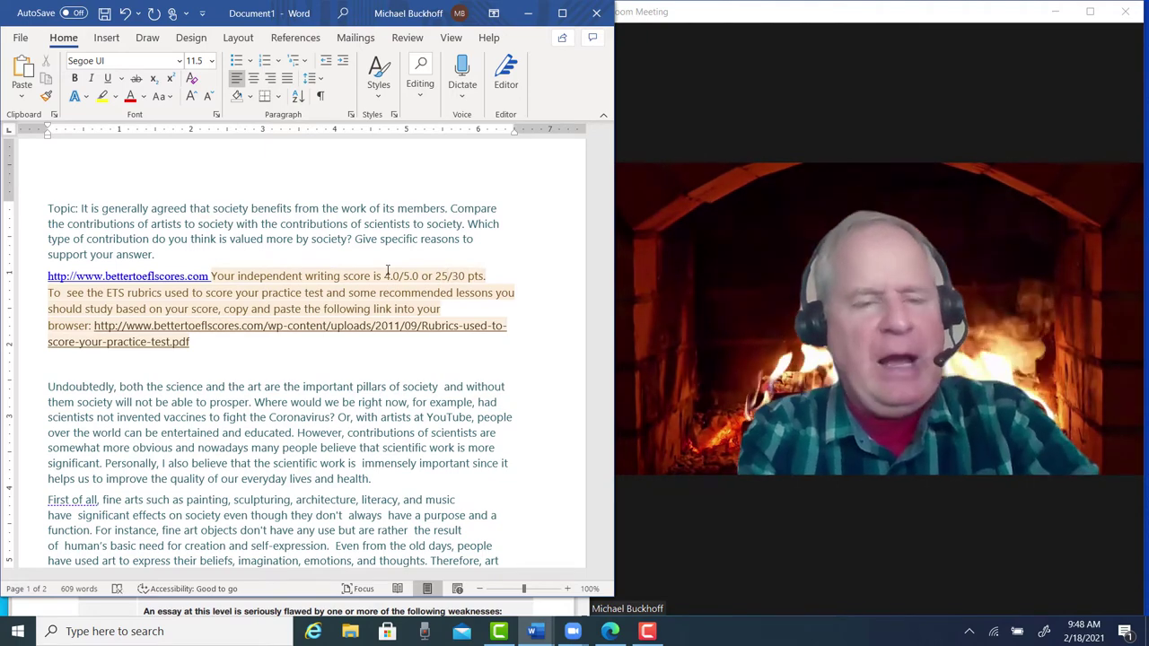
Insert "could" before "use" in the third paragraph's clause about medications and vaccines.
{"action": "scroll", "coordinate": [388, 271], "scroll_direction": "down", "scroll_amount": 9}
{"action": "scroll", "coordinate": [388, 269], "scroll_direction": "up", "scroll_amount": 1}
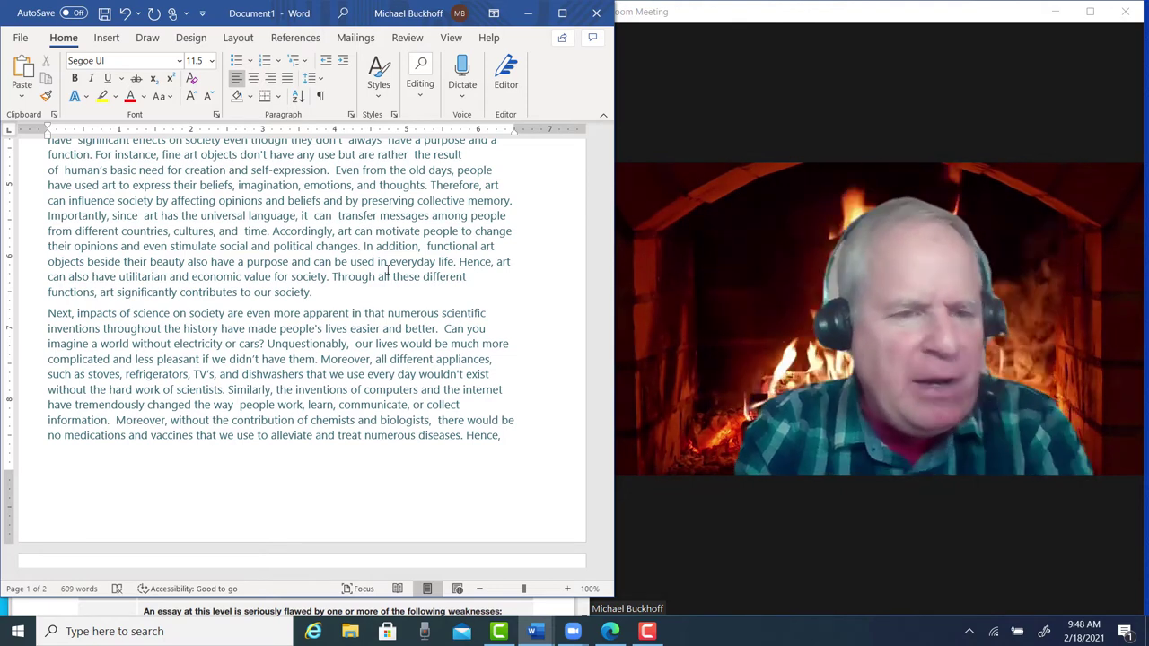
{"action": "left_click", "coordinate": [129, 444]}
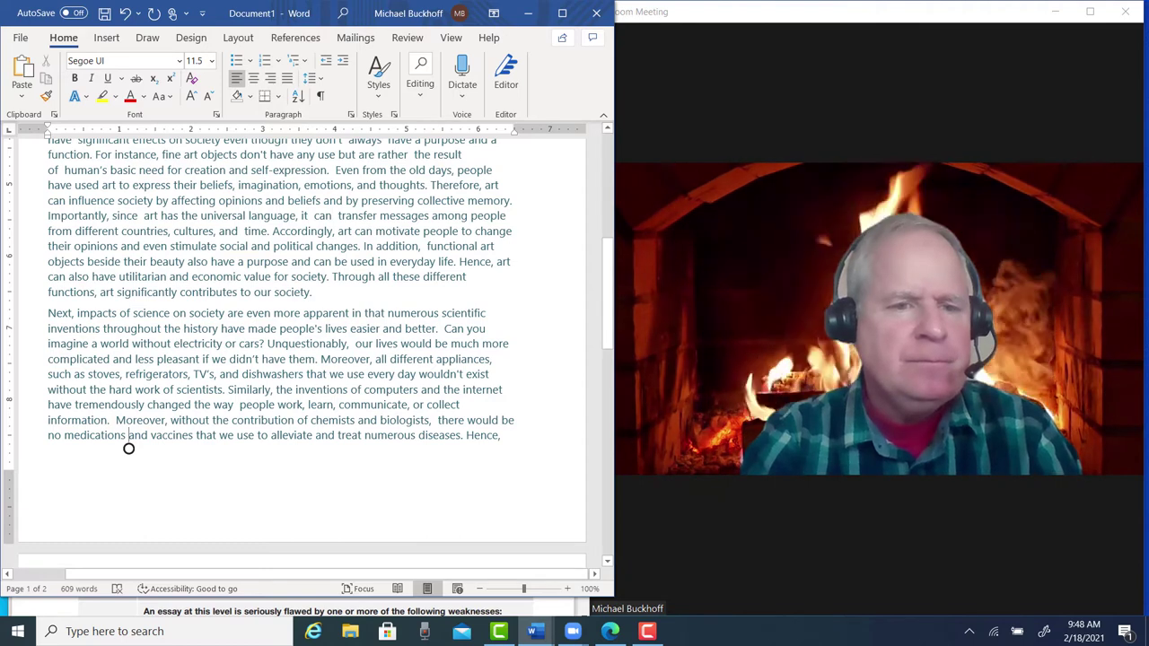
{"action": "left_click", "coordinate": [238, 435]}
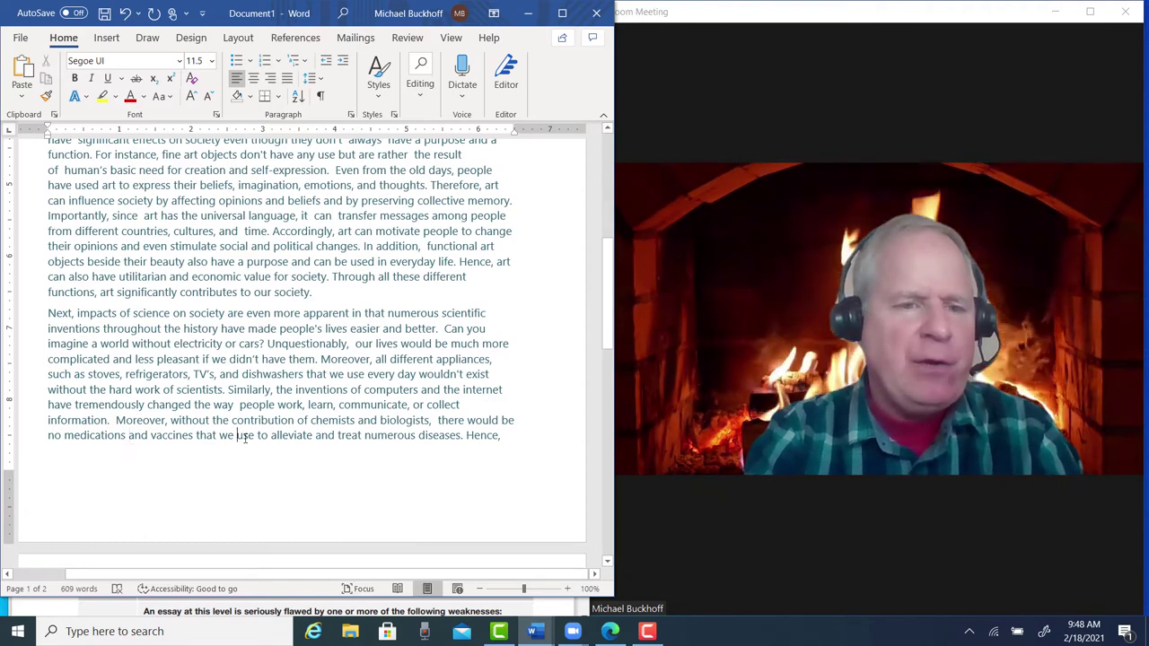
{"action": "type", "text": "could"}
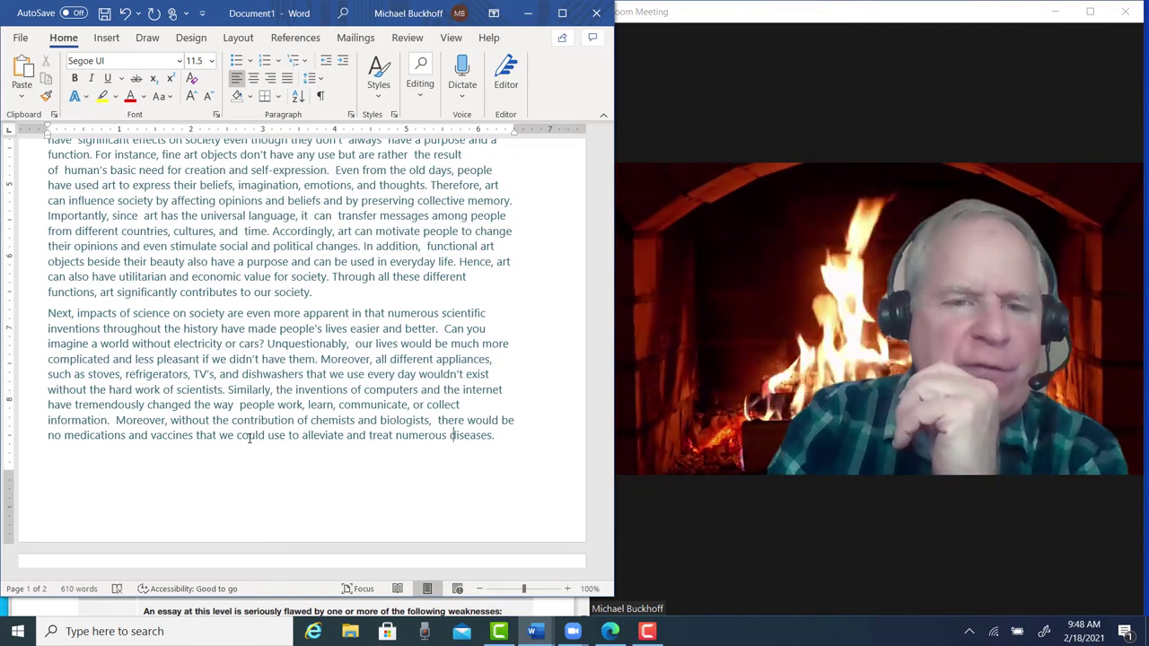
Read the sentence beginning "Hence" and the paragraph beginning "In my opinion" through to the conclusion.
{"action": "key", "text": "ctrl+End"}
{"action": "type", "text": "In my opinion, people recognize the contribution of art, but think that science has a bigger influence on society. This could be due to more obvious and measurable effects of science on humanity. Moreover, modern  people are mainly materialistic and primarily focused on the wealth and their own well-being. Since science has been making our lives more comfortable and easier, it is held in a high esteem at the present.  In addition, people find science to be very important for the society because it has produced many medical treatments  used to treat different diseases and prolong our lives."}
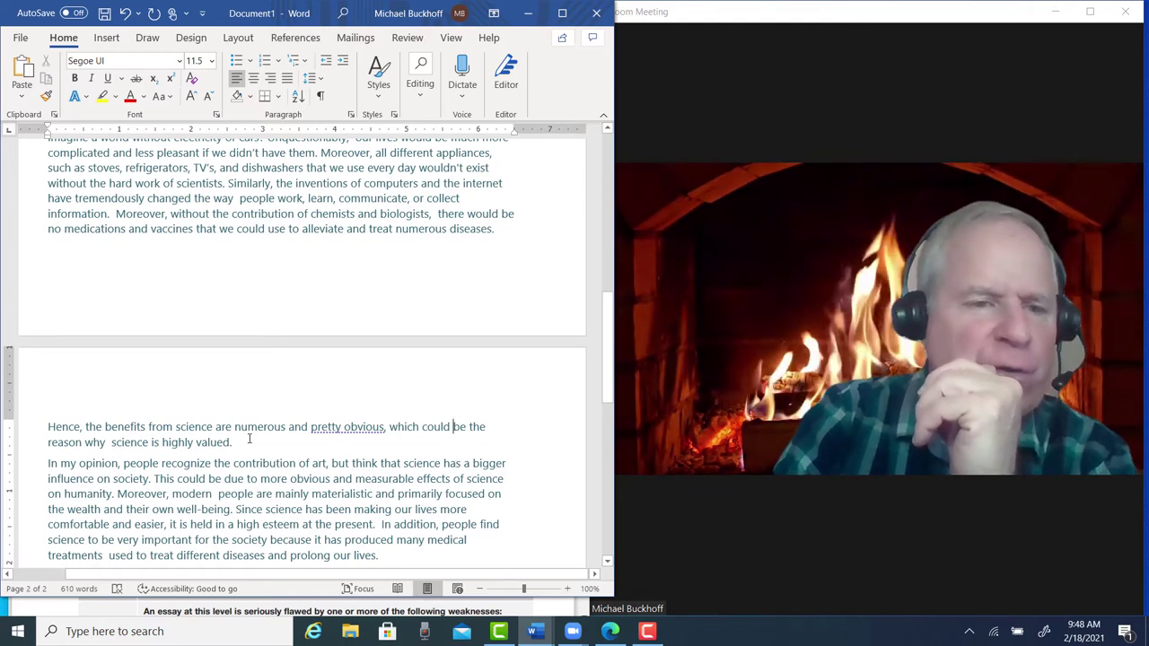
{"action": "left_click", "coordinate": [326, 427]}
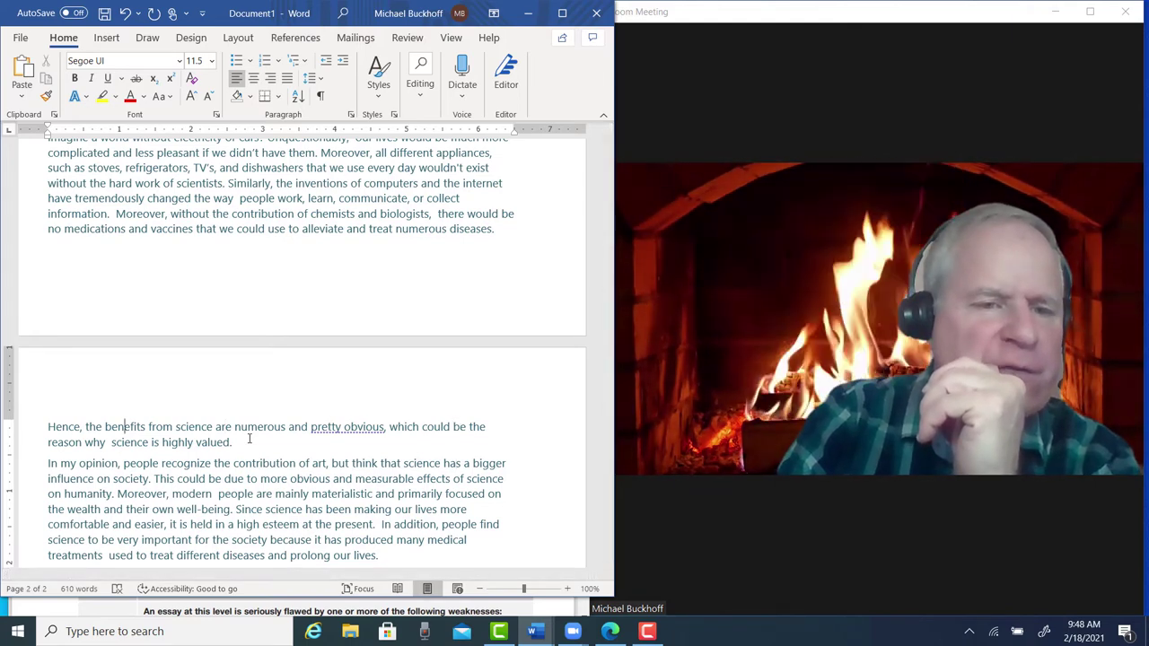
{"action": "key", "text": "Down"}
{"action": "key", "text": "Down"}
{"action": "key", "text": "Down"}
{"action": "key", "text": "Down"}
{"action": "key", "text": "Down"}
{"action": "key", "text": "Down"}
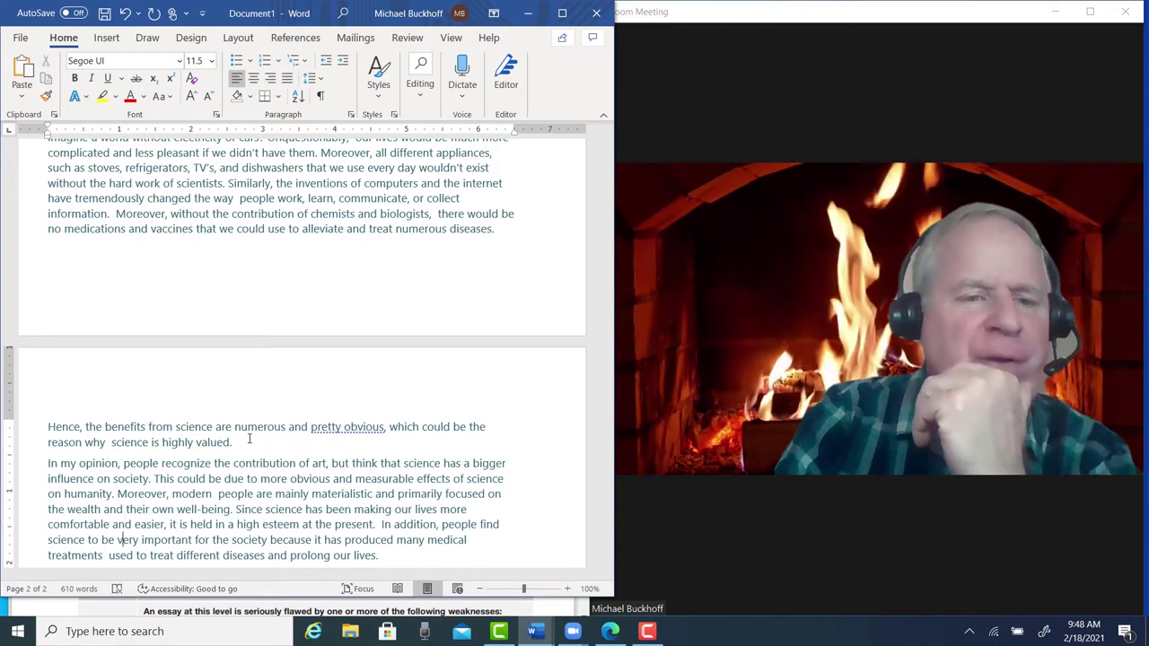
{"action": "key", "text": "Down"}
{"action": "key", "text": "Down"}
{"action": "key", "text": "Down"}
{"action": "key", "text": "Down"}
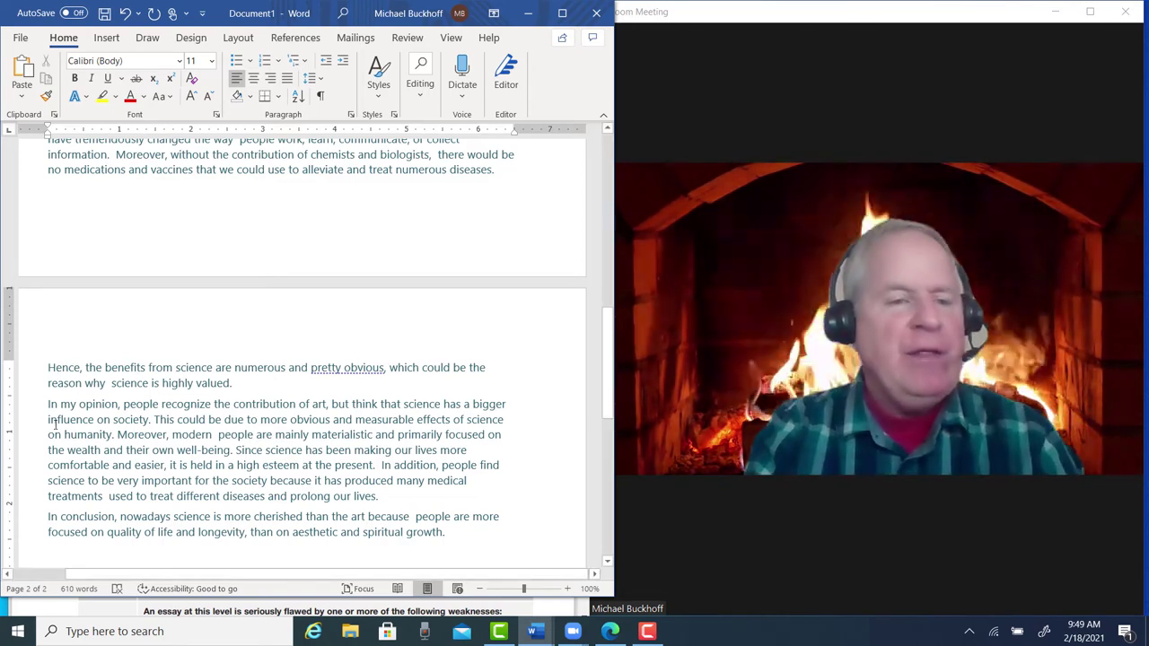
Select the phrase "the wealth and their own well-being" and review it against the essay topic and earlier paragraphs.
{"action": "left_click_drag", "start_coordinate": [49, 450], "coordinate": [231, 450]}
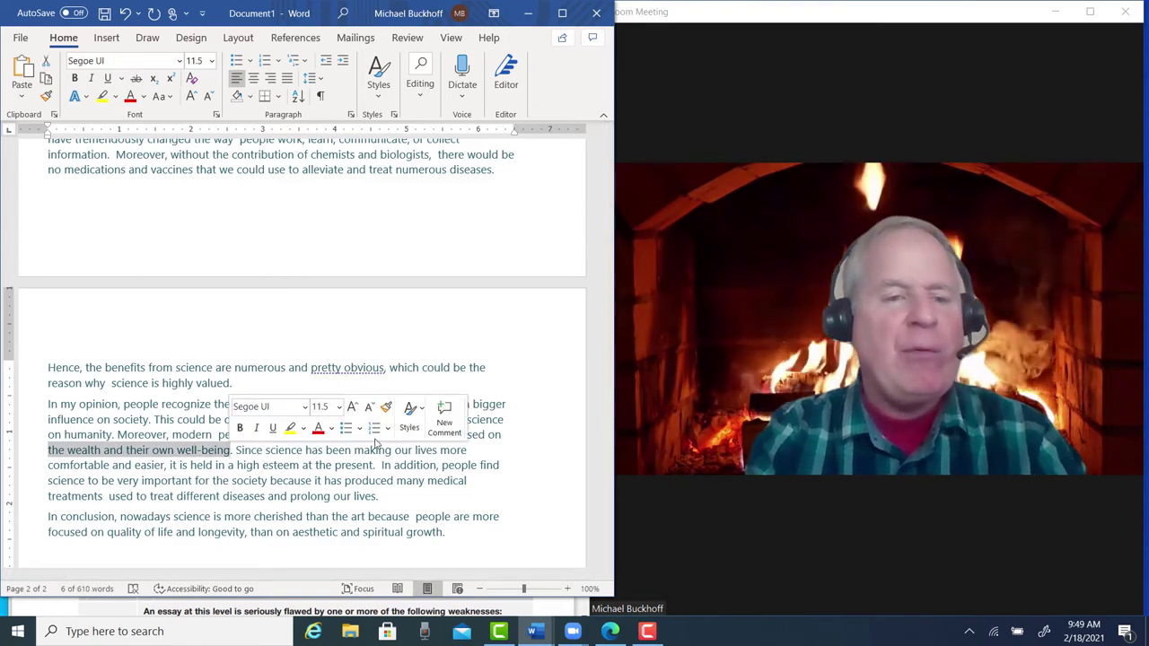
{"action": "scroll", "coordinate": [376, 443], "scroll_direction": "up", "scroll_amount": 10}
{"action": "scroll", "coordinate": [377, 442], "scroll_direction": "up", "scroll_amount": 4}
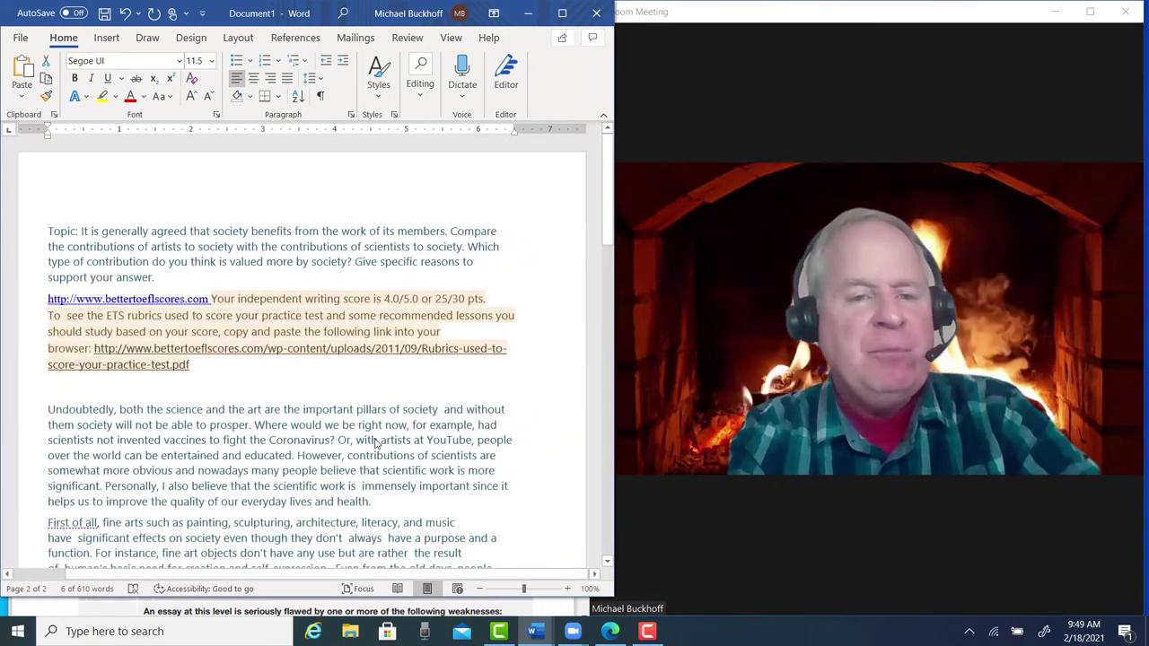
{"action": "scroll", "coordinate": [377, 444], "scroll_direction": "down", "scroll_amount": 5}
{"action": "scroll", "coordinate": [376, 443], "scroll_direction": "down", "scroll_amount": 1}
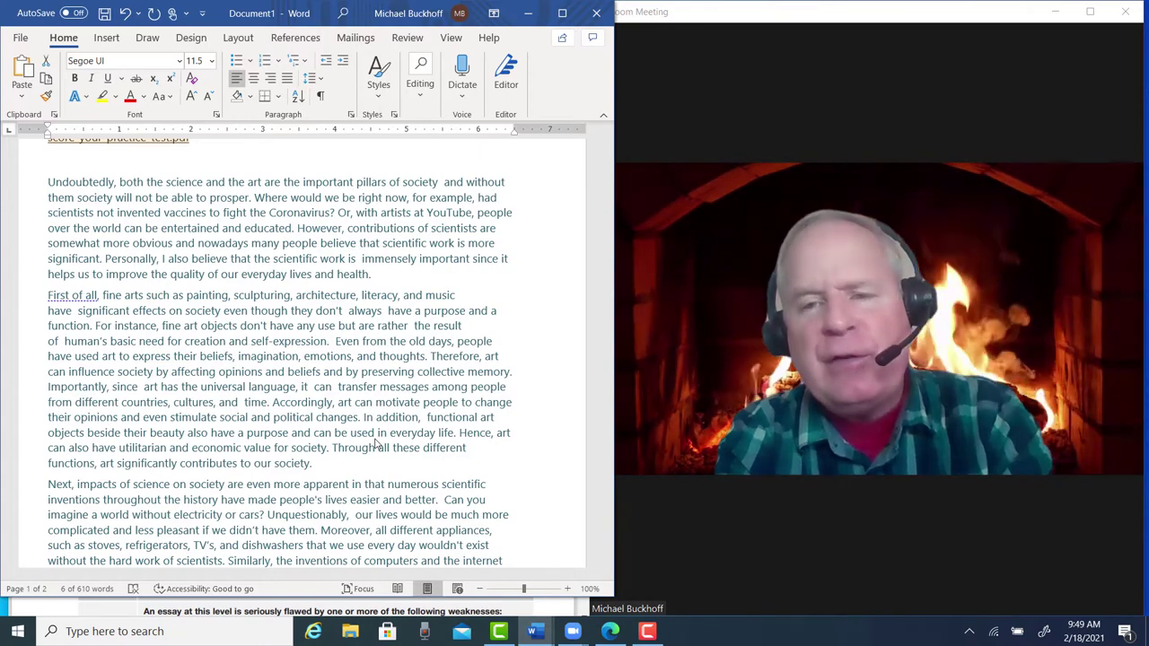
{"action": "scroll", "coordinate": [376, 443], "scroll_direction": "down", "scroll_amount": 15}
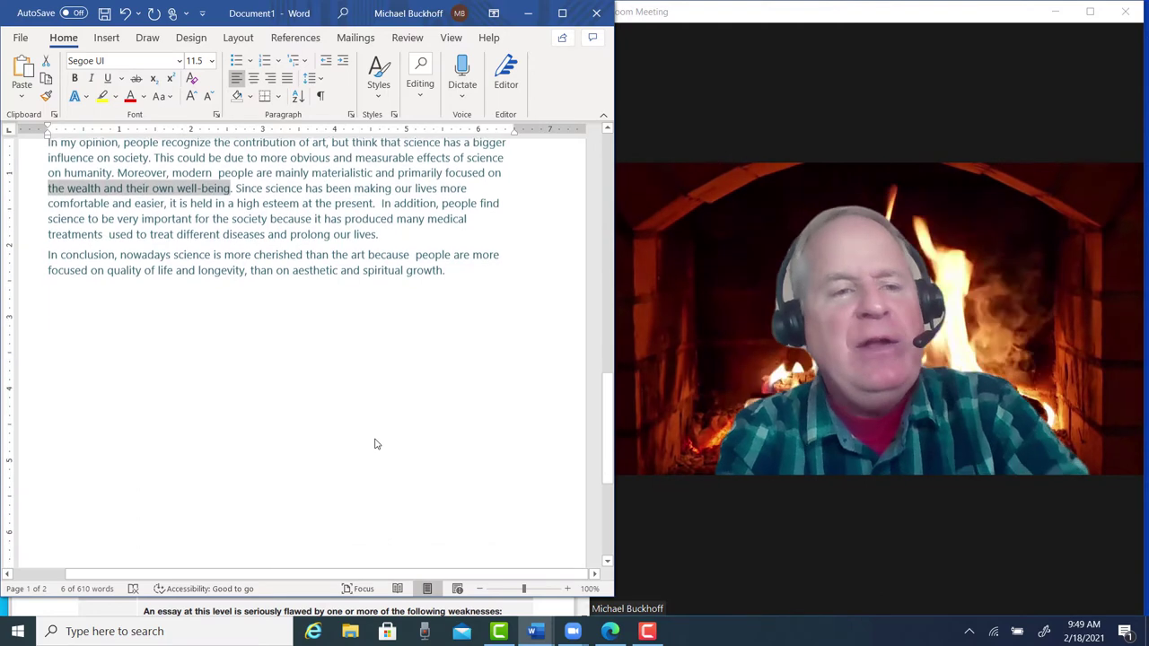
{"action": "scroll", "coordinate": [376, 443], "scroll_direction": "down", "scroll_amount": 1}
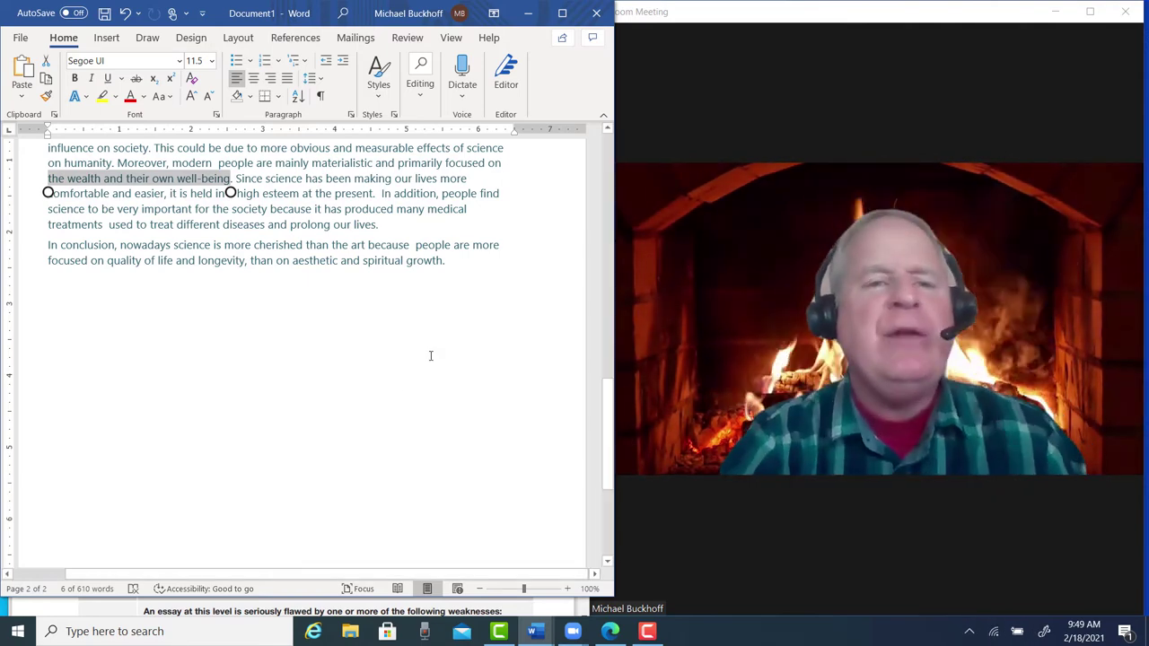
Change "has been making" to "has made" in the sentence beginning "Since science".
{"action": "left_click", "coordinate": [354, 179]}
{"action": "key", "text": "BackSpace"}
{"action": "key", "text": "BackSpace"}
{"action": "key", "text": "BackSpace"}
{"action": "key", "text": "BackSpace"}
{"action": "key", "text": "BackSpace"}
{"action": "key", "text": "BackSpace"}
{"action": "key", "text": "BackSpace"}
{"action": "key", "text": "BackSpace"}
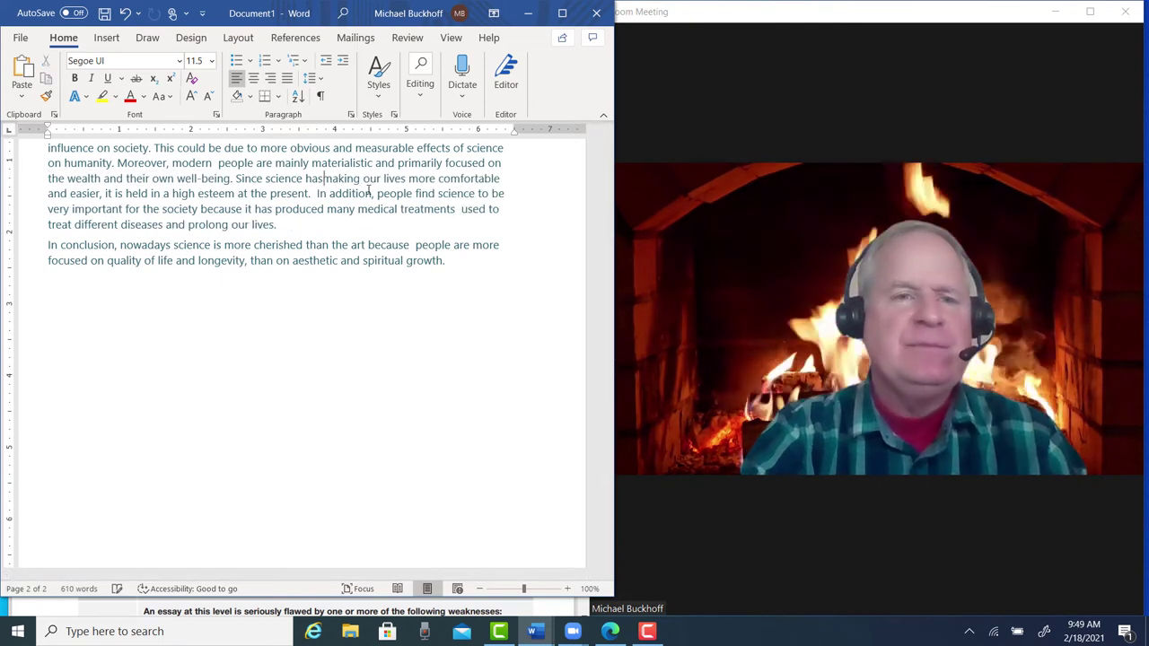
{"action": "type", "text": "as"}
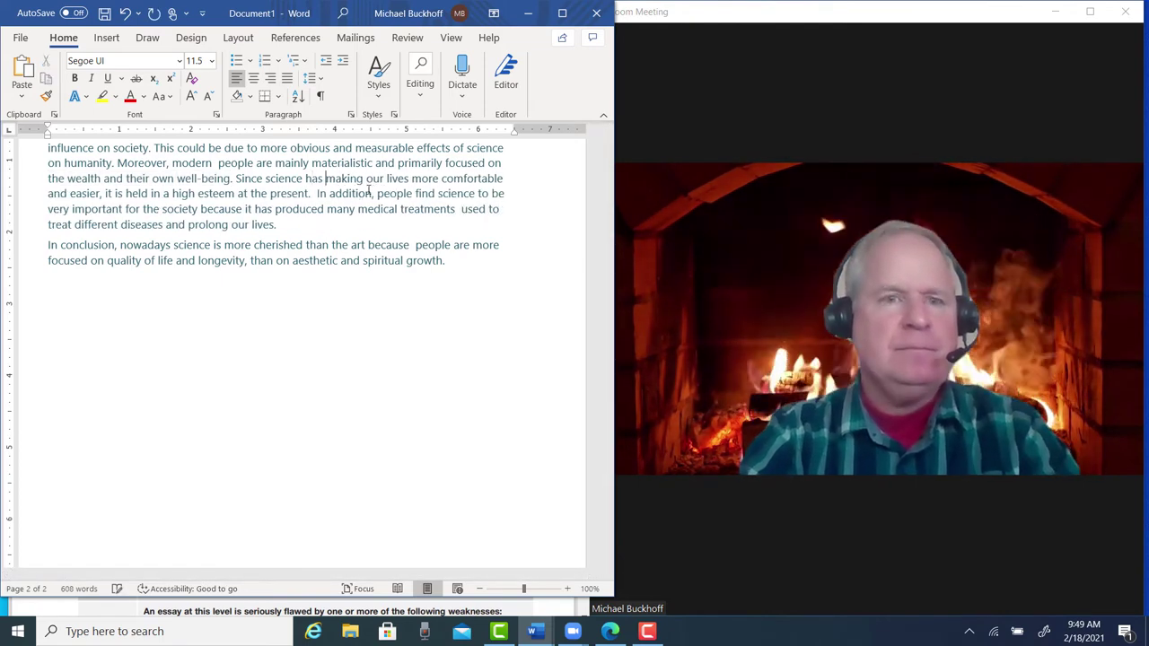
{"action": "key", "text": "BackSpace"}
{"action": "key", "text": "BackSpace"}
{"action": "key", "text": "BackSpace"}
{"action": "key", "text": "BackSpace"}
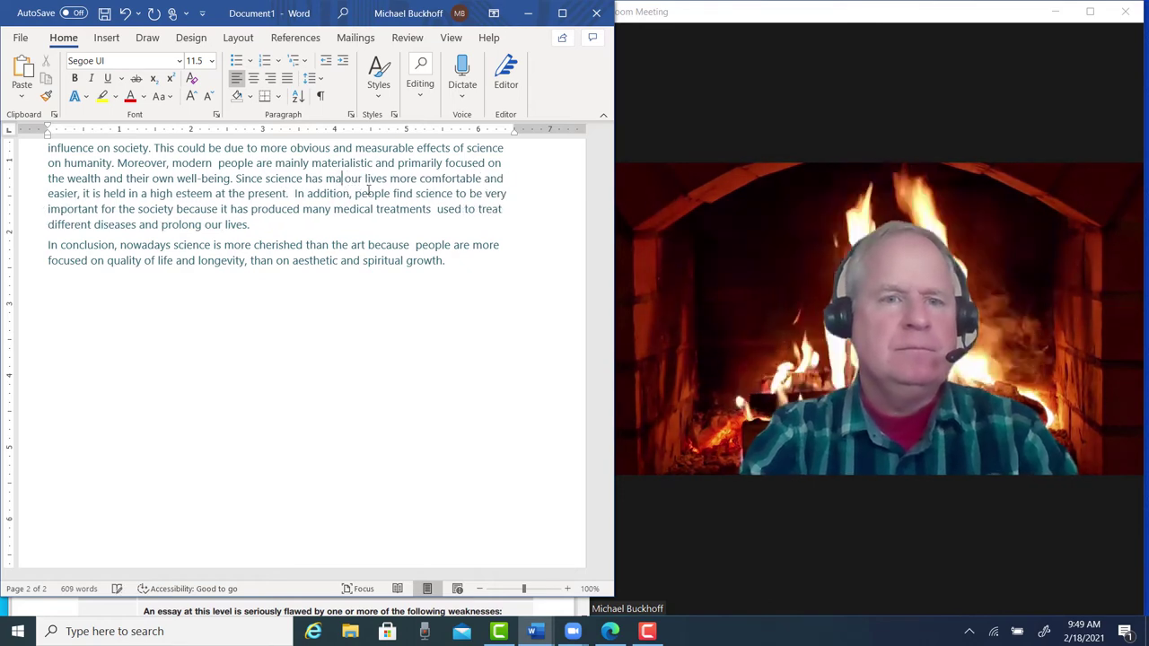
{"action": "type", "text": "de"}
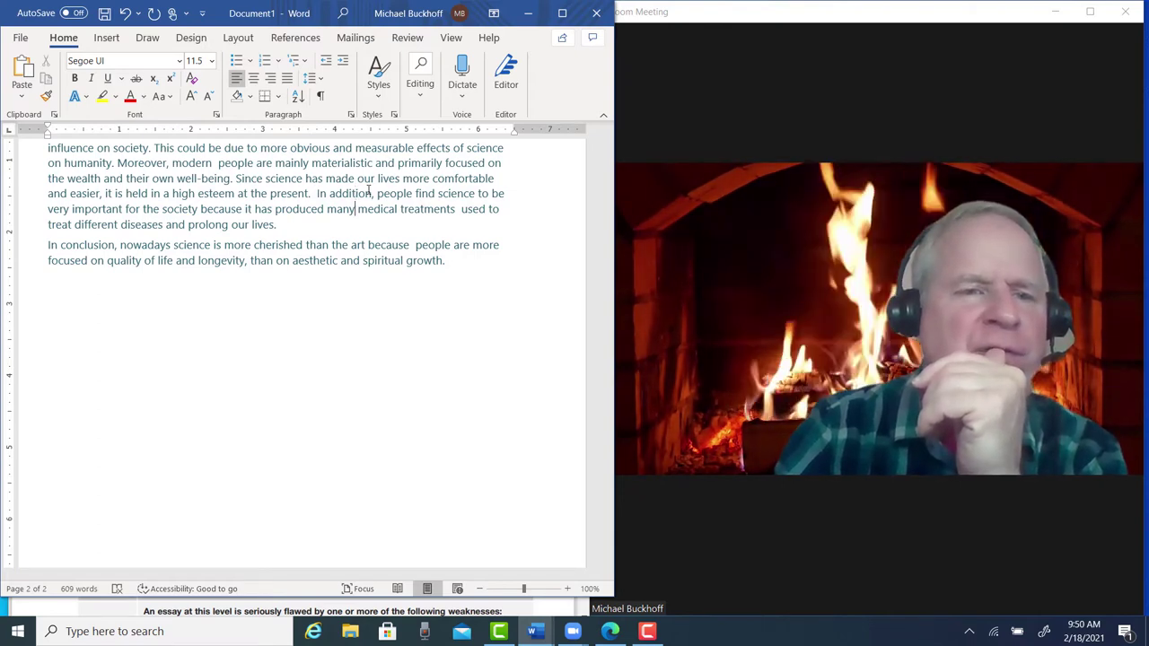
Delete the whole closing paragraph beginning "In conclusion" from the end of the essay.
{"action": "scroll", "coordinate": [368, 190], "scroll_direction": "up", "scroll_amount": 3}
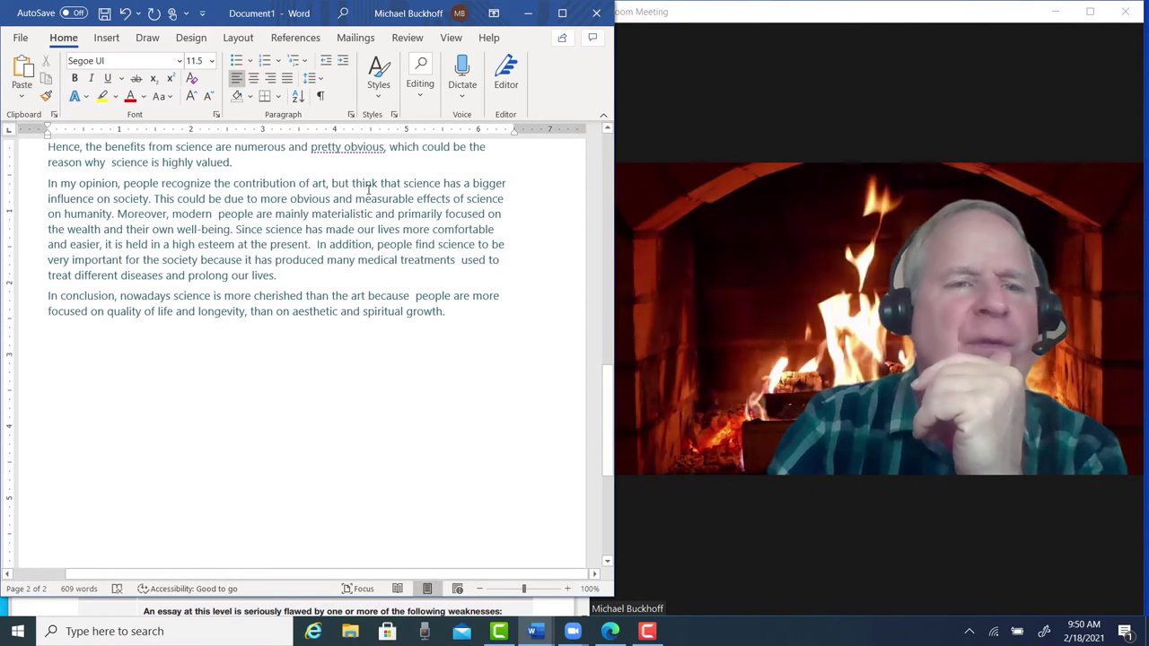
{"action": "key", "text": "Down"}
{"action": "key", "text": "Down"}
{"action": "key", "text": "Down"}
{"action": "key", "text": "Down"}
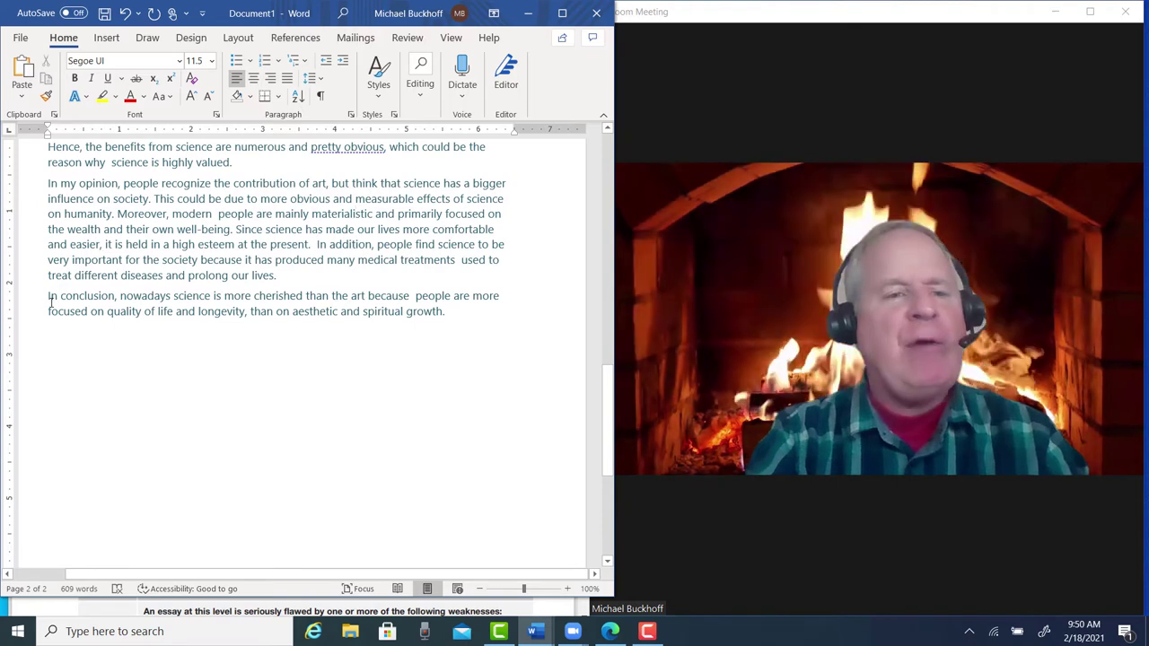
{"action": "left_click_drag", "start_coordinate": [48, 296], "coordinate": [485, 327]}
{"action": "key", "text": "BackSpace"}
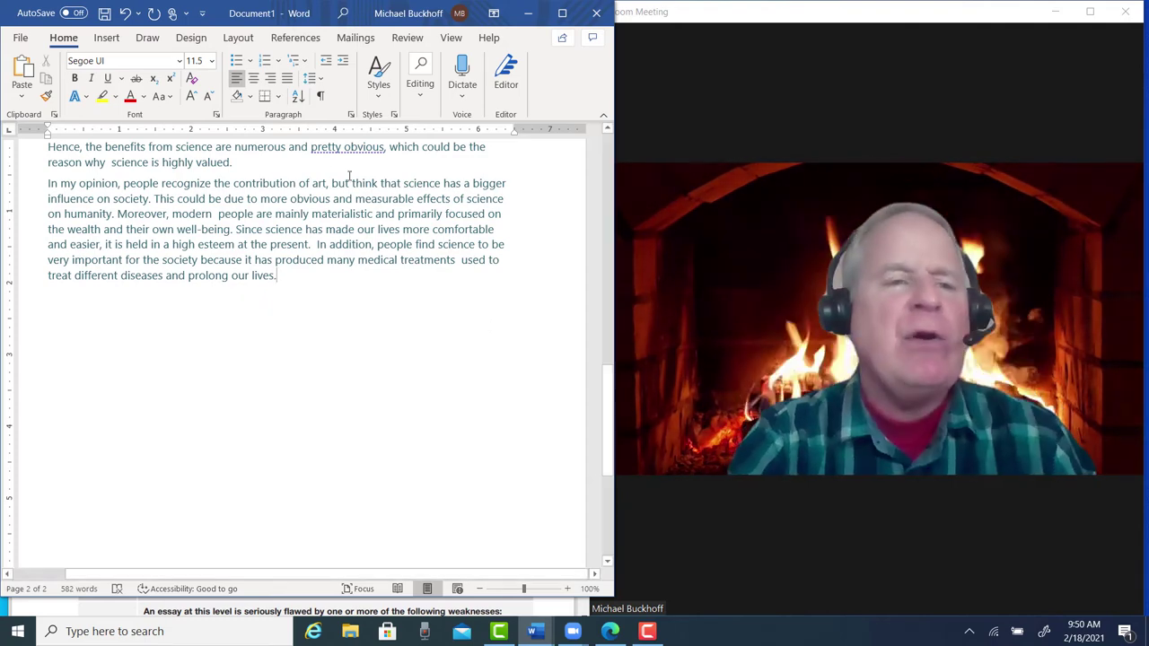
Review the final paragraph beginning "In my opinion", and compare it with the topic and score note at the start of the essay.
{"action": "left_click_drag", "start_coordinate": [49, 182], "coordinate": [310, 272]}
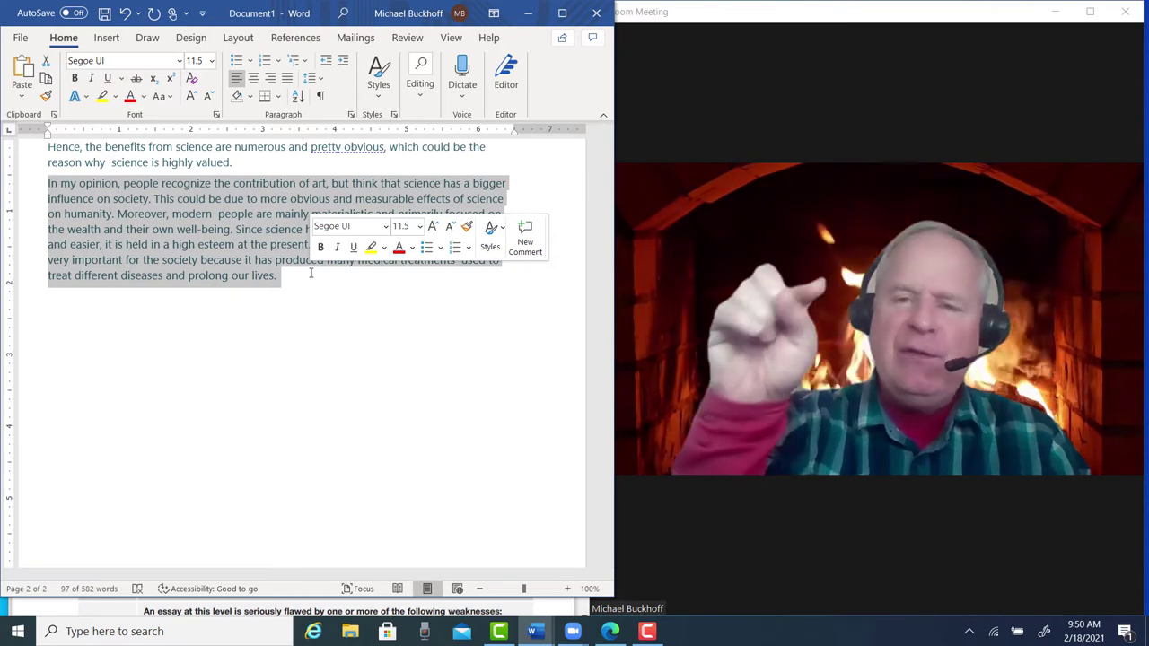
{"action": "left_click", "coordinate": [244, 198]}
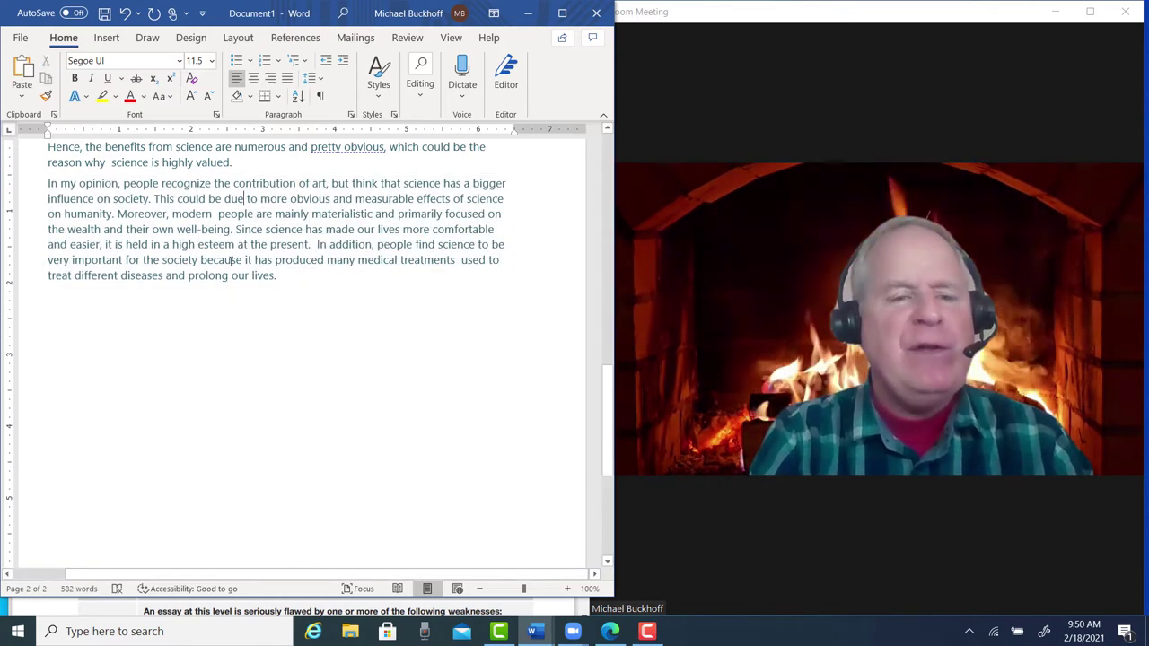
{"action": "left_click", "coordinate": [267, 259]}
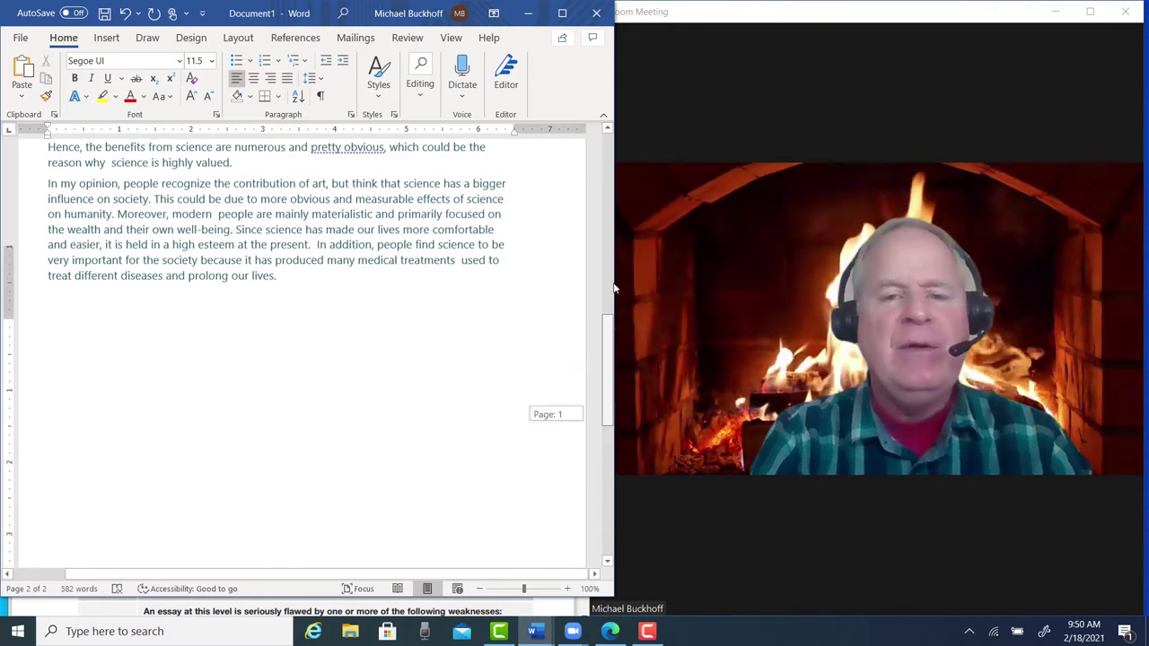
{"action": "left_click_drag", "start_coordinate": [604, 410], "coordinate": [619, 178]}
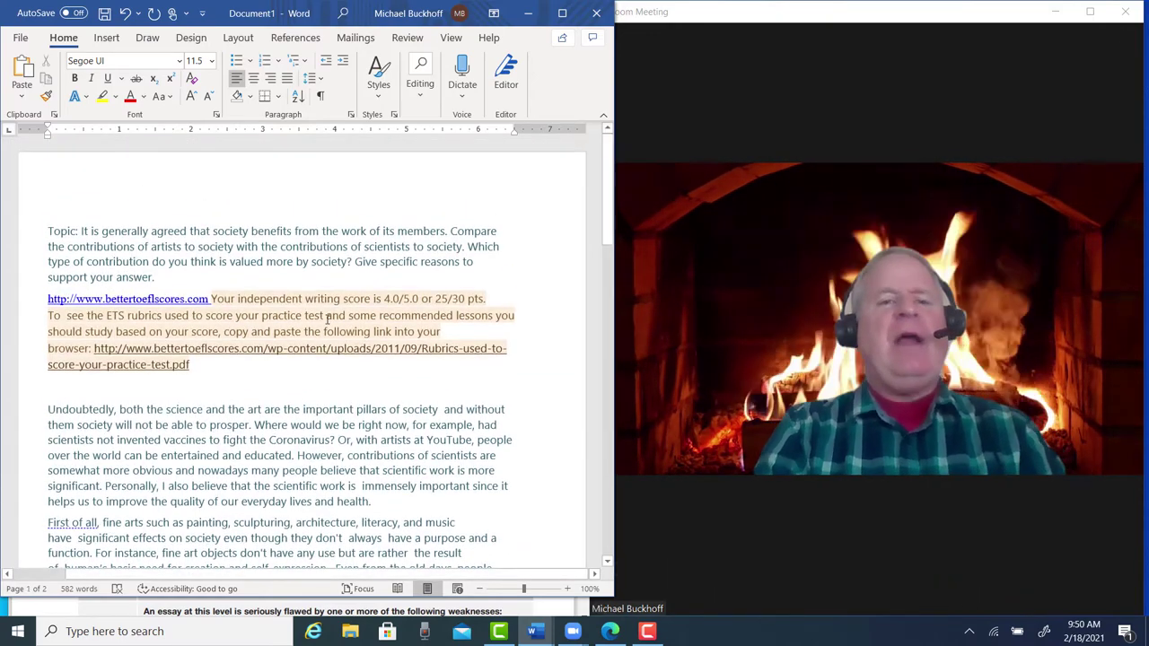
{"action": "left_click", "coordinate": [327, 319]}
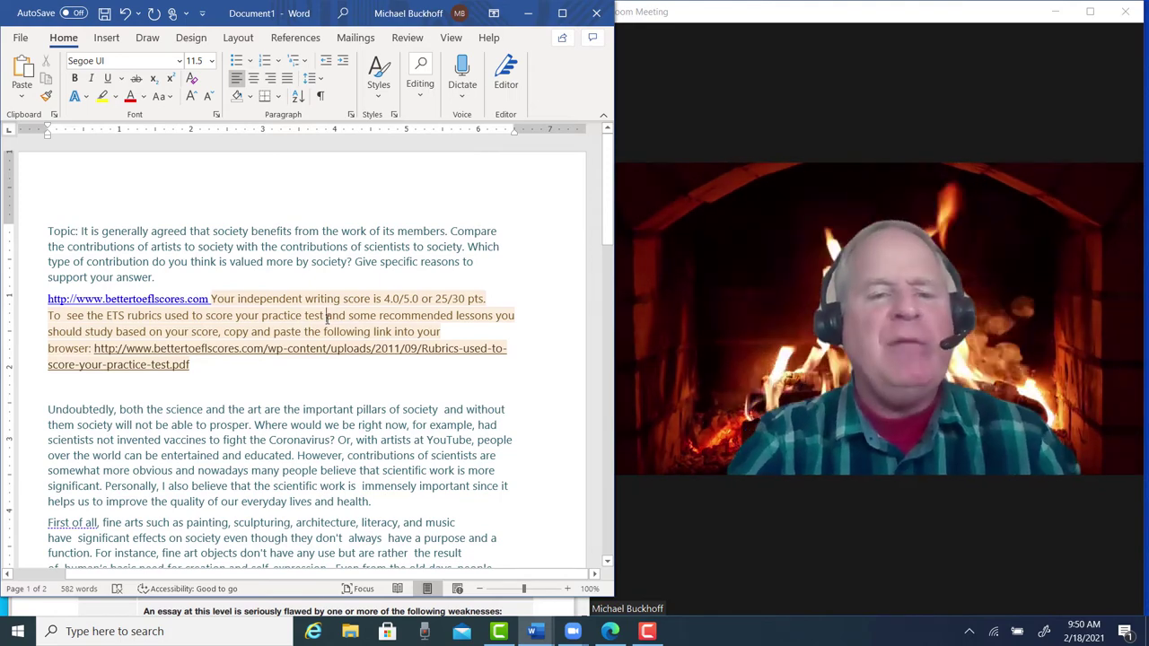
Switch to the TOEFL Independent Writing Rubrics in Edge, enlarge the page and read the full score 4 description.
{"action": "left_click", "coordinate": [610, 632]}
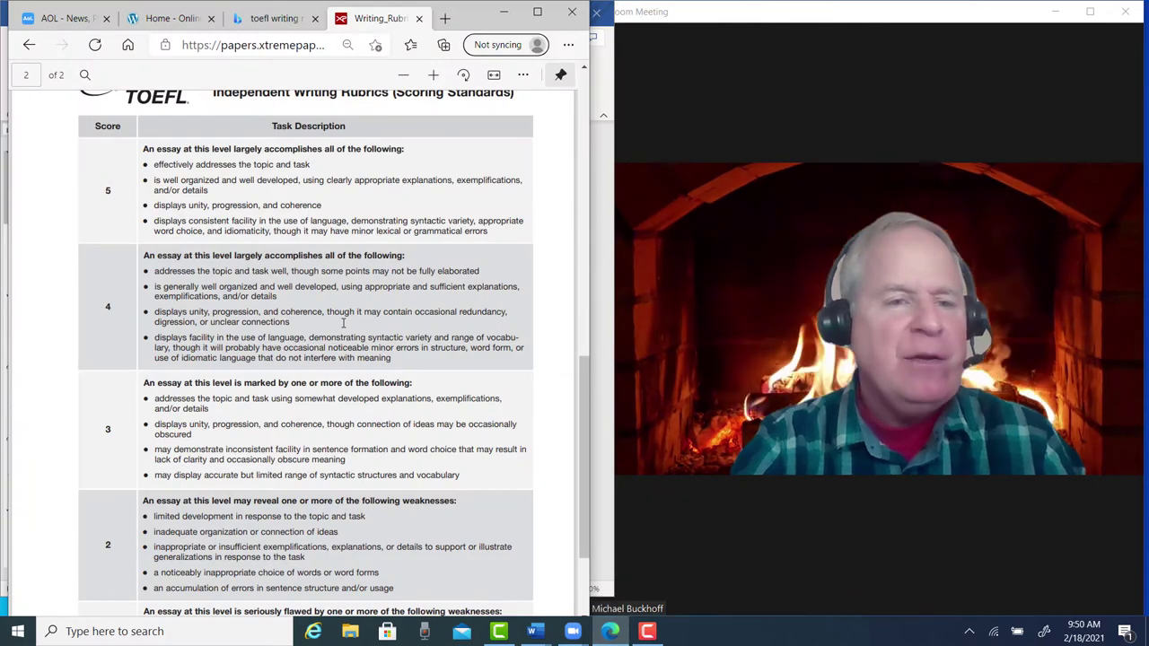
{"action": "scroll", "coordinate": [344, 323], "scroll_direction": "up", "scroll_amount": 3, "text": "ctrl"}
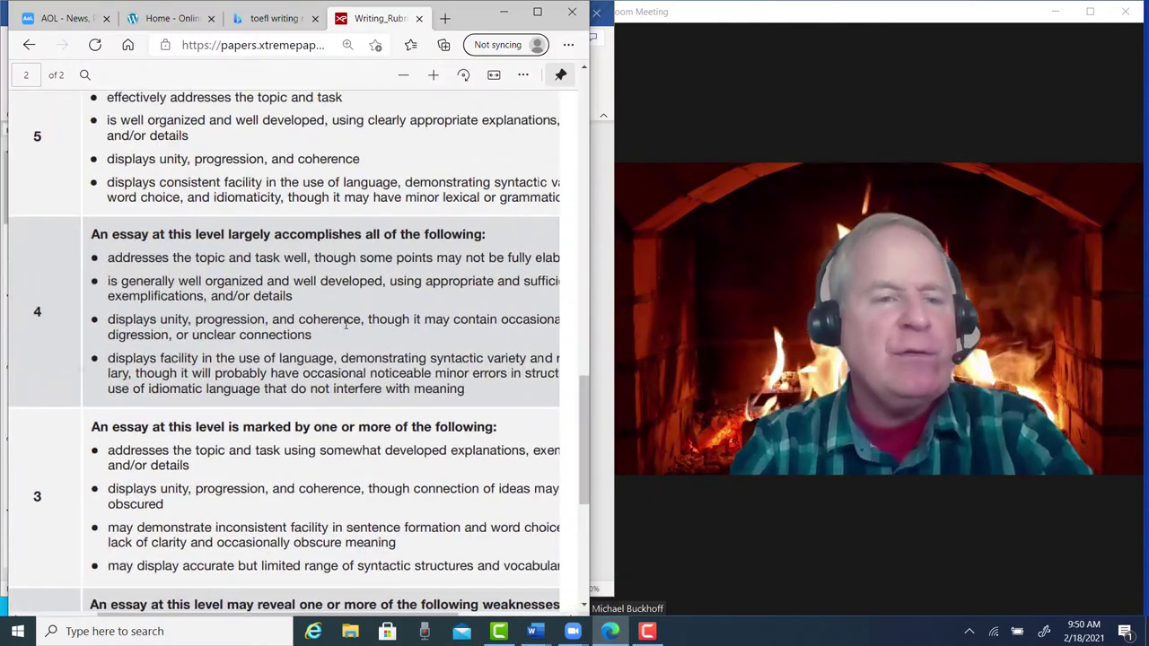
{"action": "scroll", "coordinate": [344, 325], "scroll_direction": "right", "scroll_amount": 2}
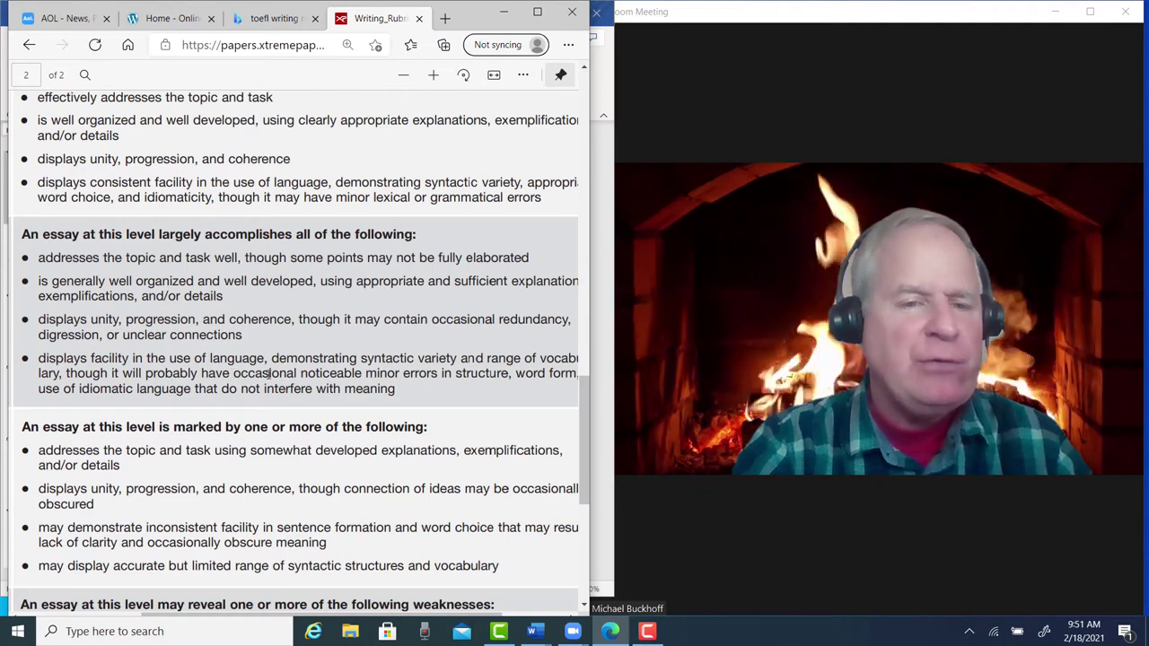
{"action": "scroll", "coordinate": [130, 390], "scroll_direction": "left", "scroll_amount": 3}
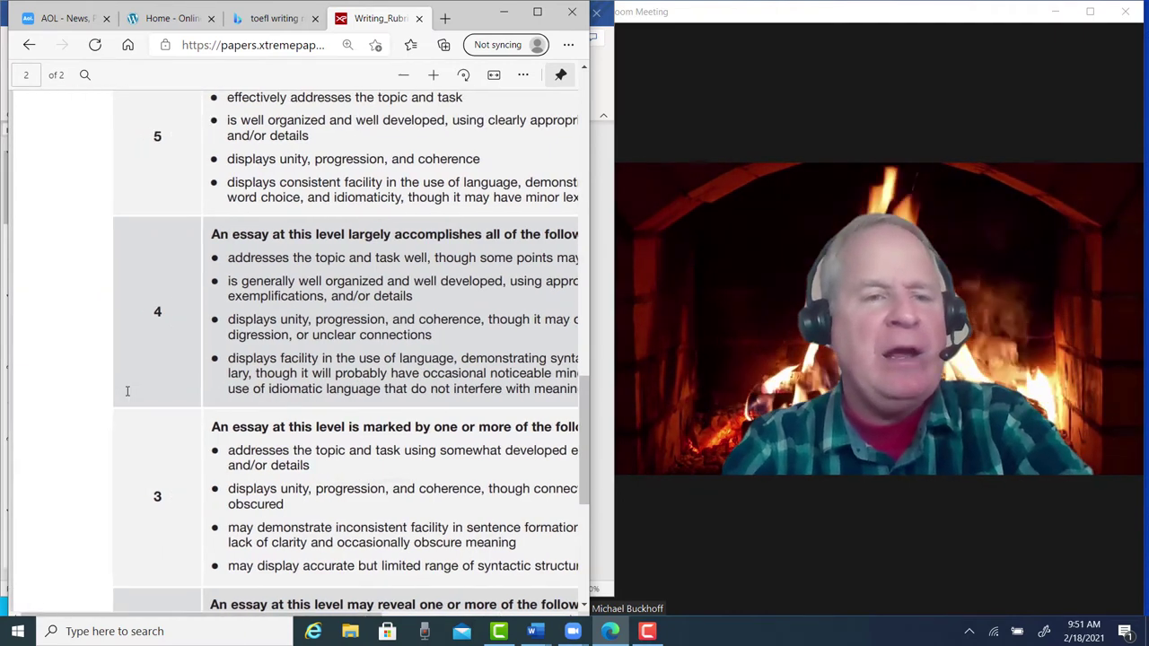
{"action": "scroll", "coordinate": [130, 390], "scroll_direction": "right", "scroll_amount": 5}
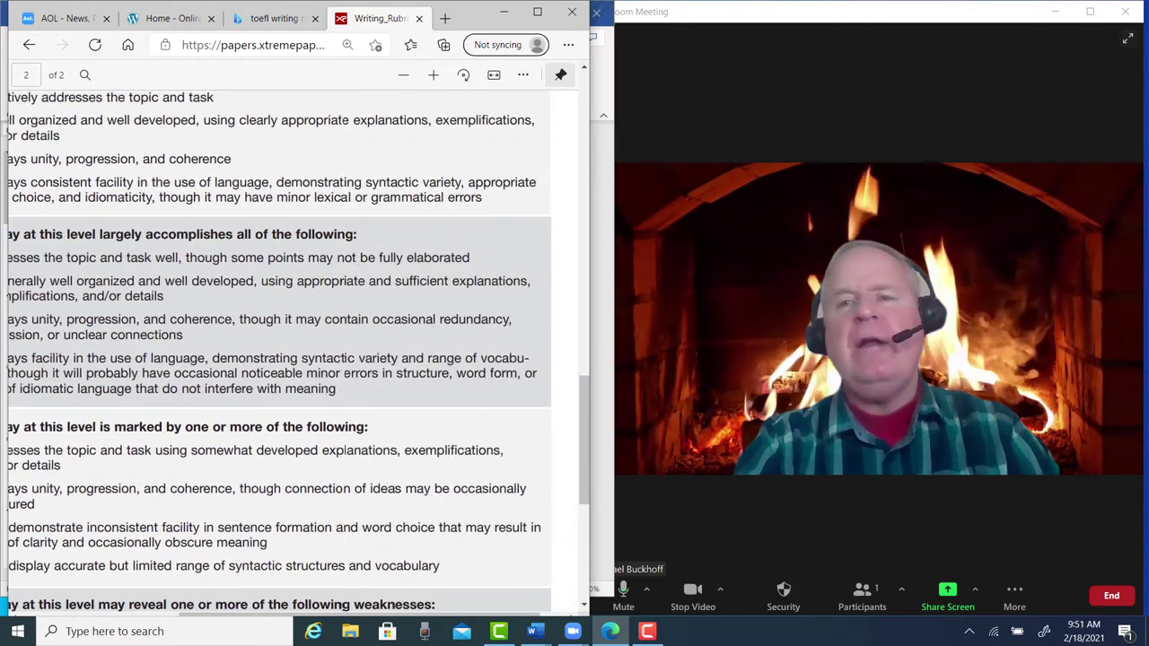
Switch to the Zoom meeting and maximize its window.
{"action": "left_click", "coordinate": [1090, 12]}
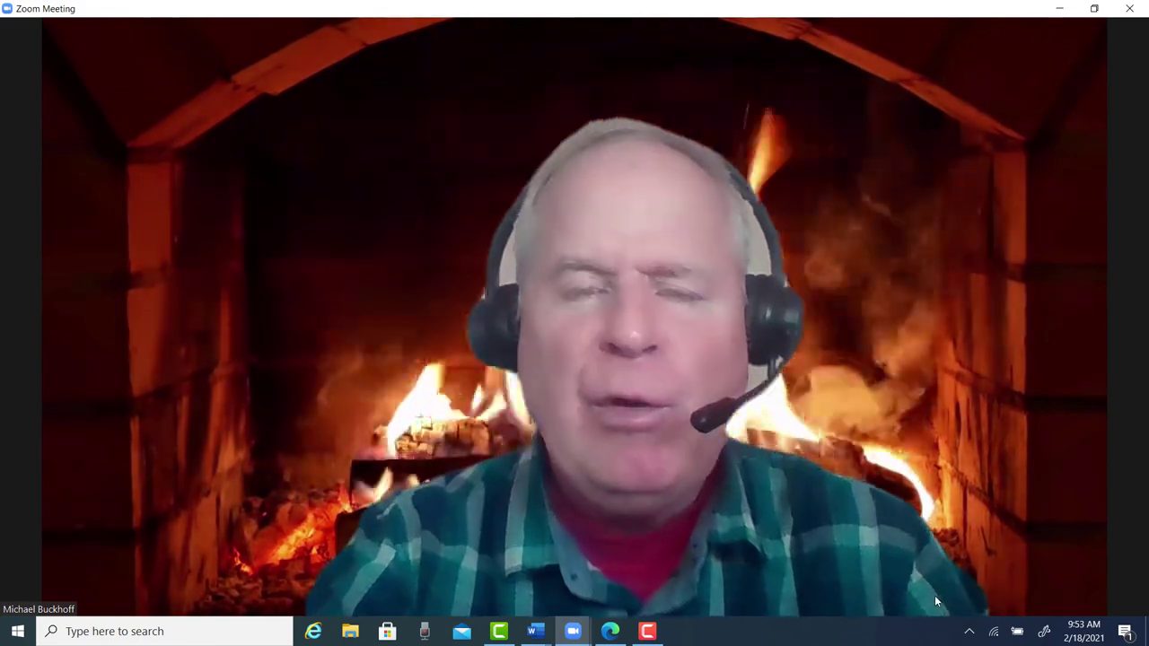
{"action": "mouse_move", "coordinate": [857, 537]}
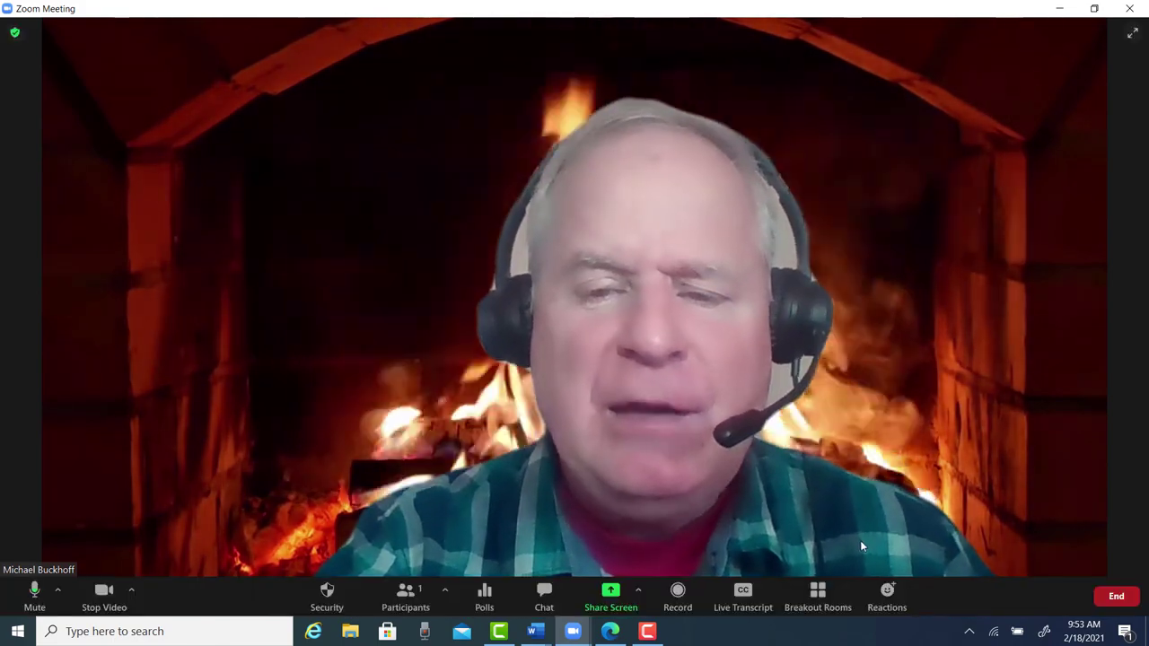